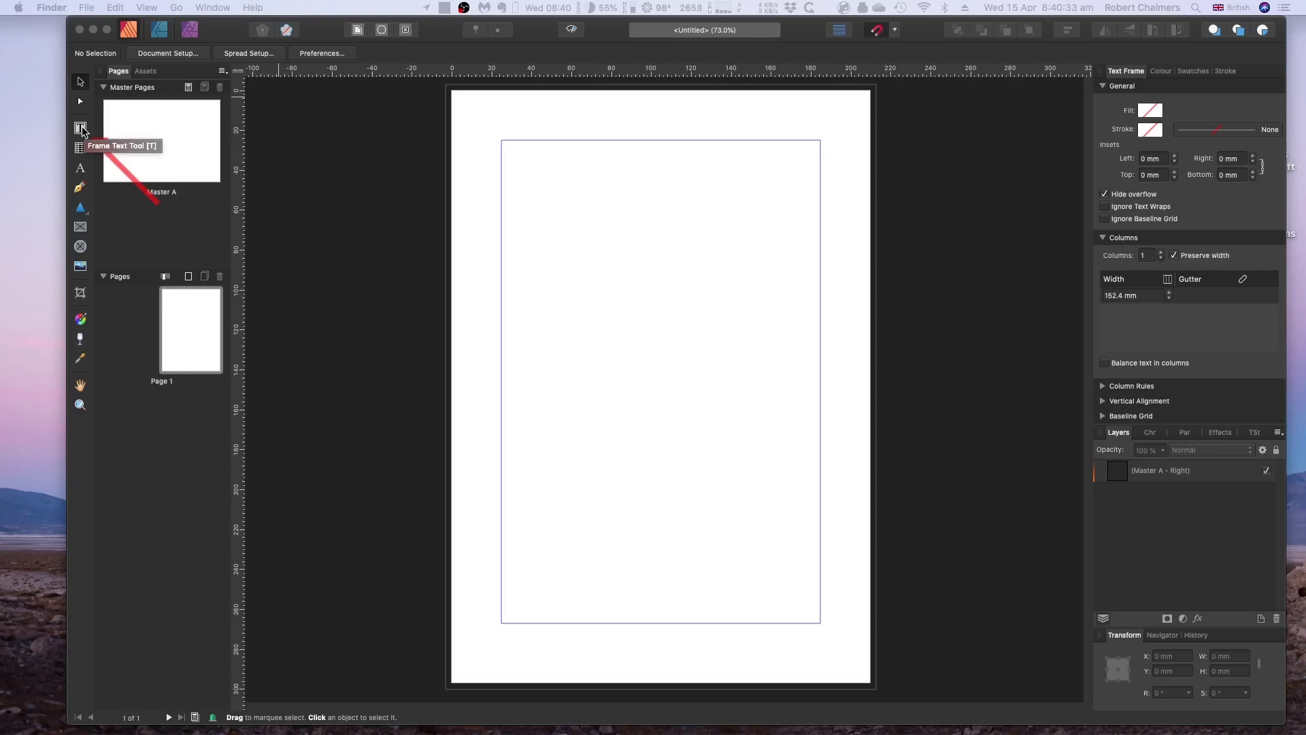
- Draw a text frame about 74 mm wide and 93 mm high on the pasteboard beside the page's upper half
left_click(80, 129)
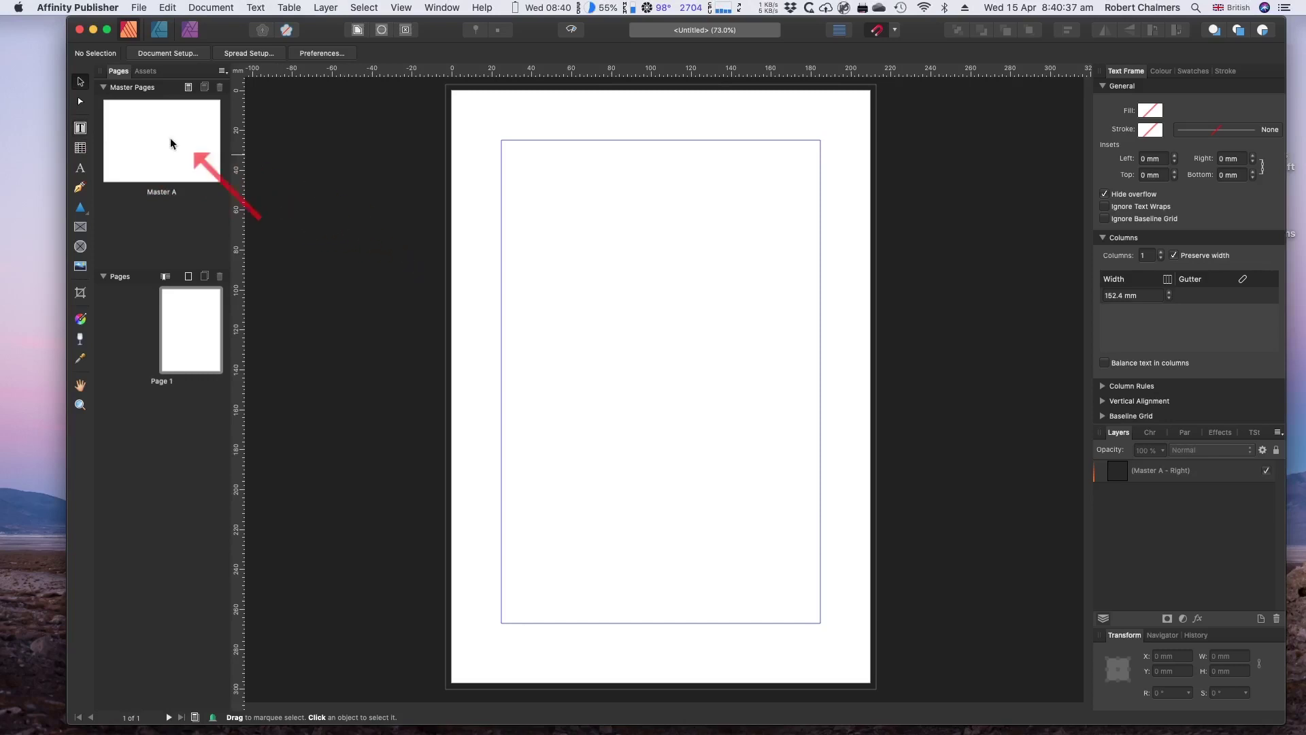
left_click(80, 127)
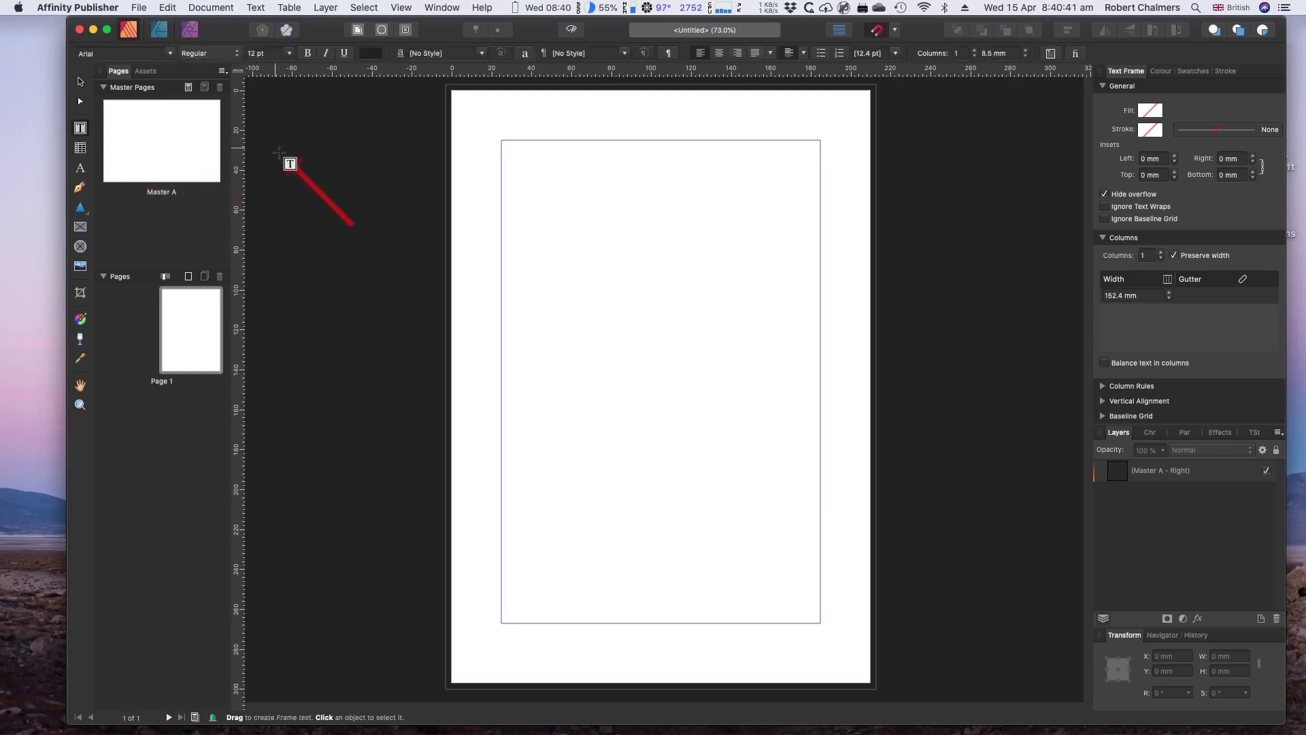
left_click_drag(275, 147, 421, 334)
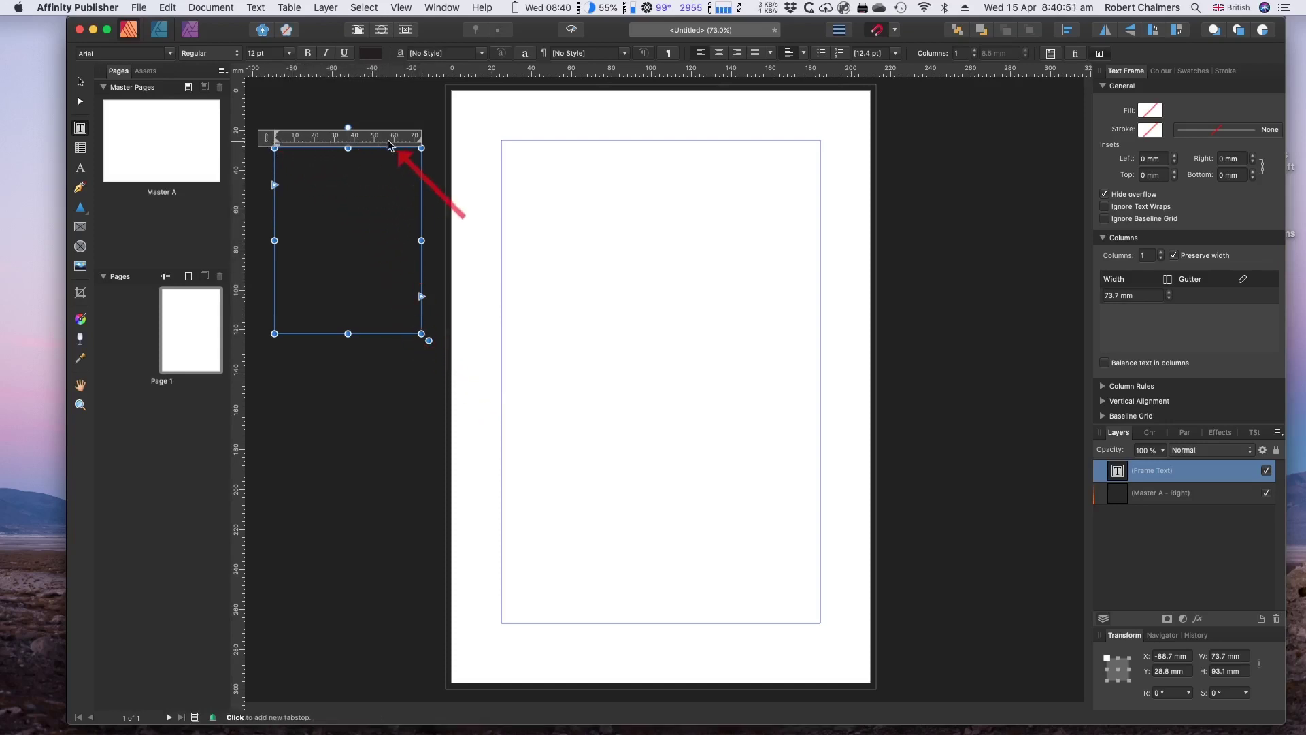
left_click(427, 303)
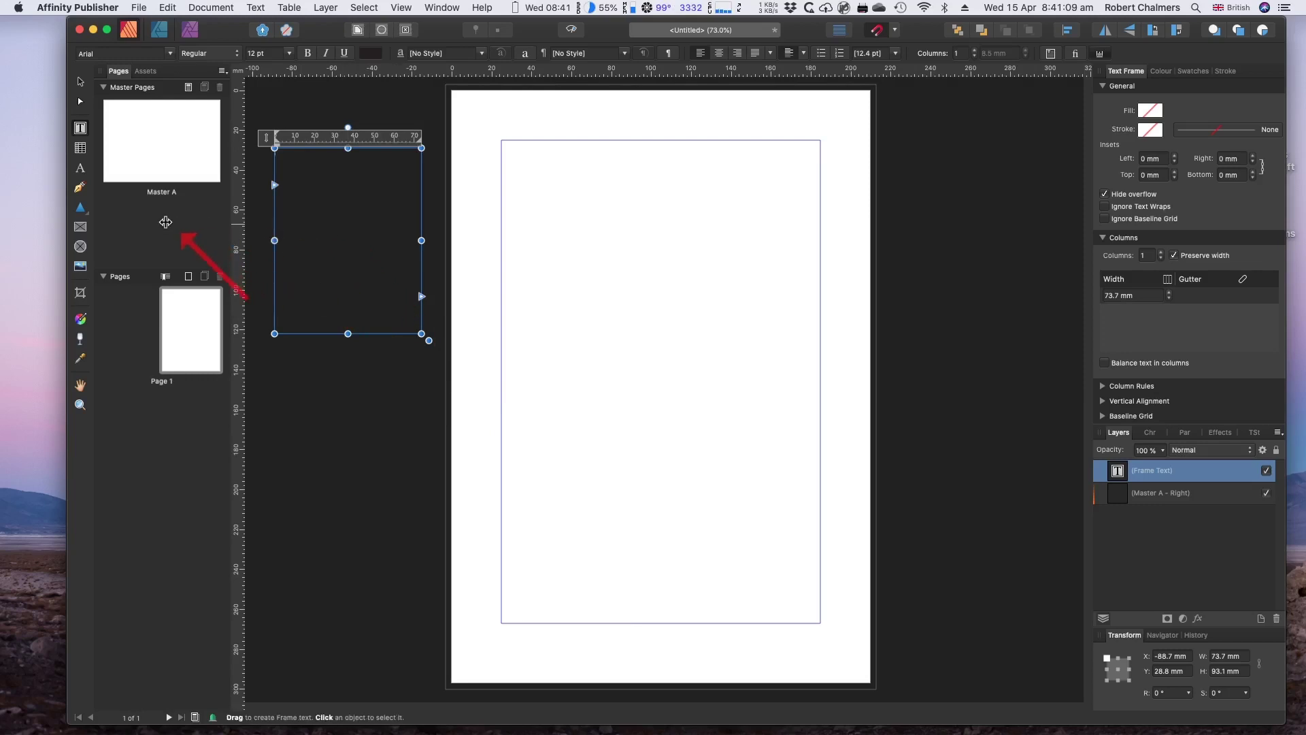
- Draw a rectangular picture frame about 74 by 61 mm below the text frame and an elliptical one about 37 by 38 mm beneath it
left_click(81, 229)
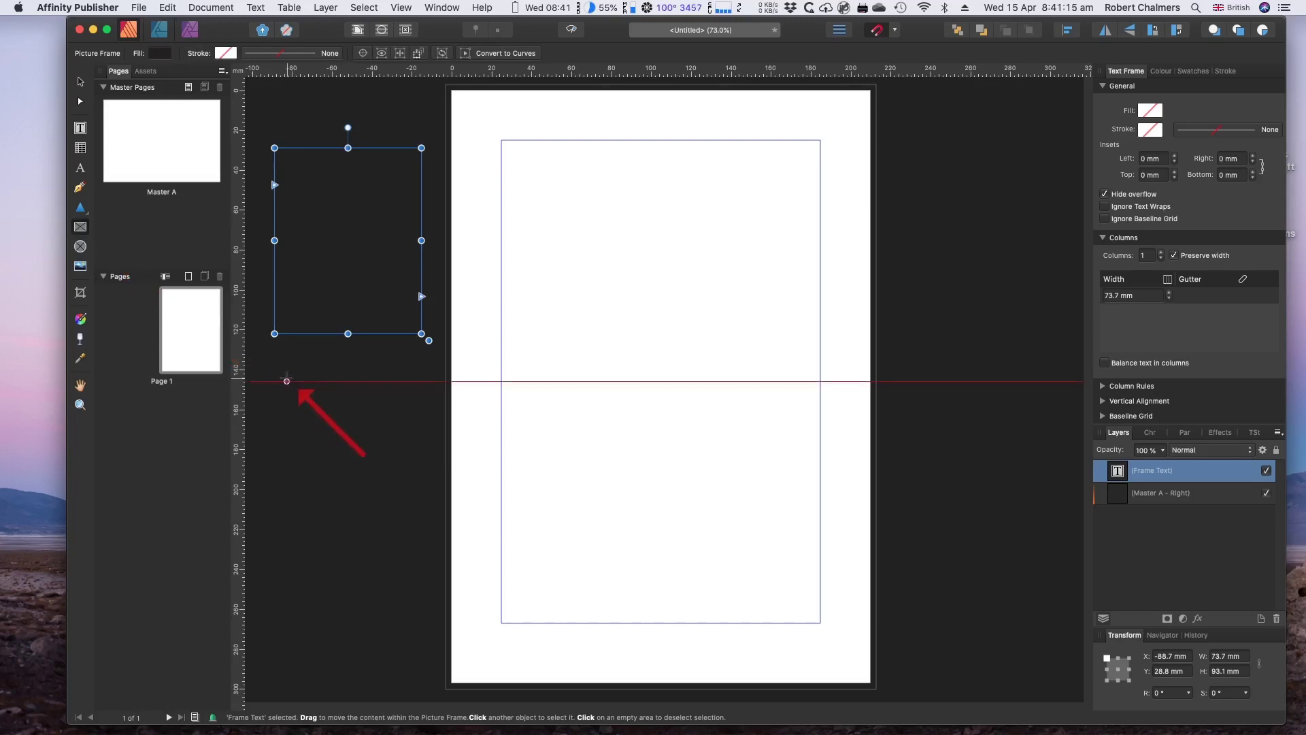
left_click_drag(275, 373, 421, 493)
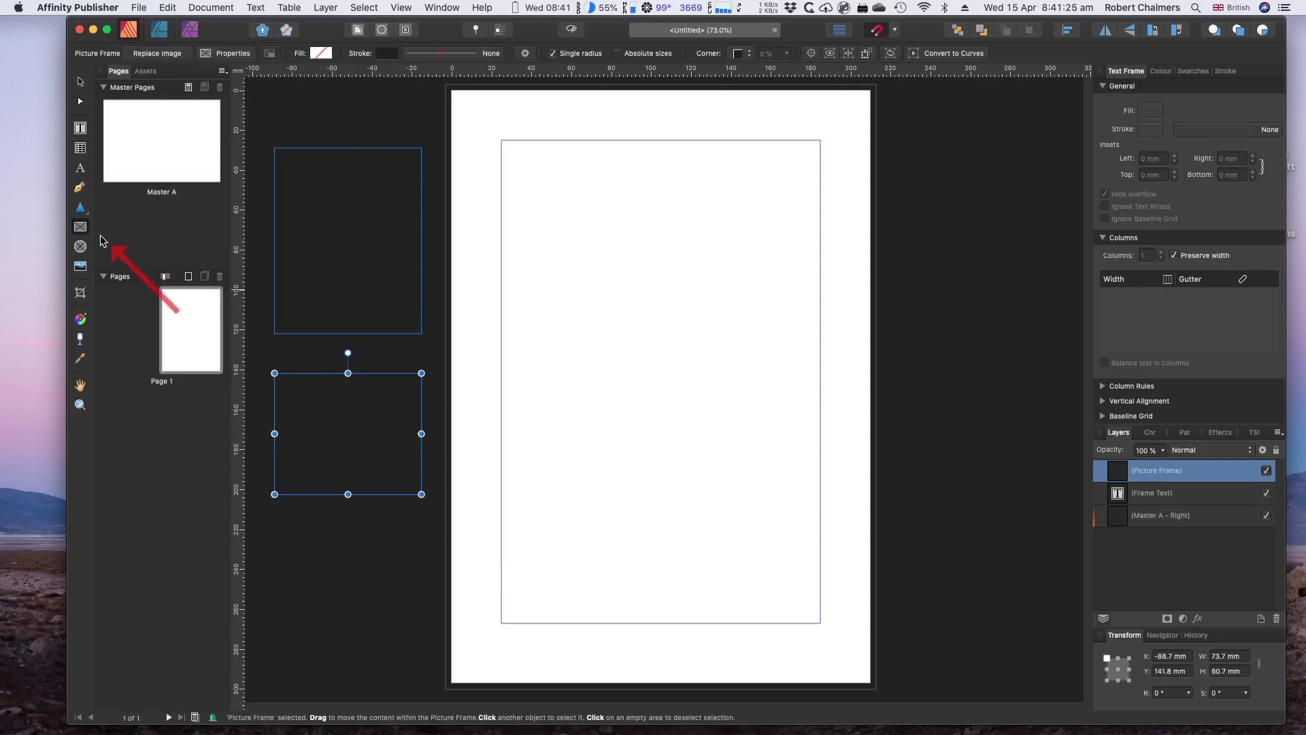
left_click(81, 248)
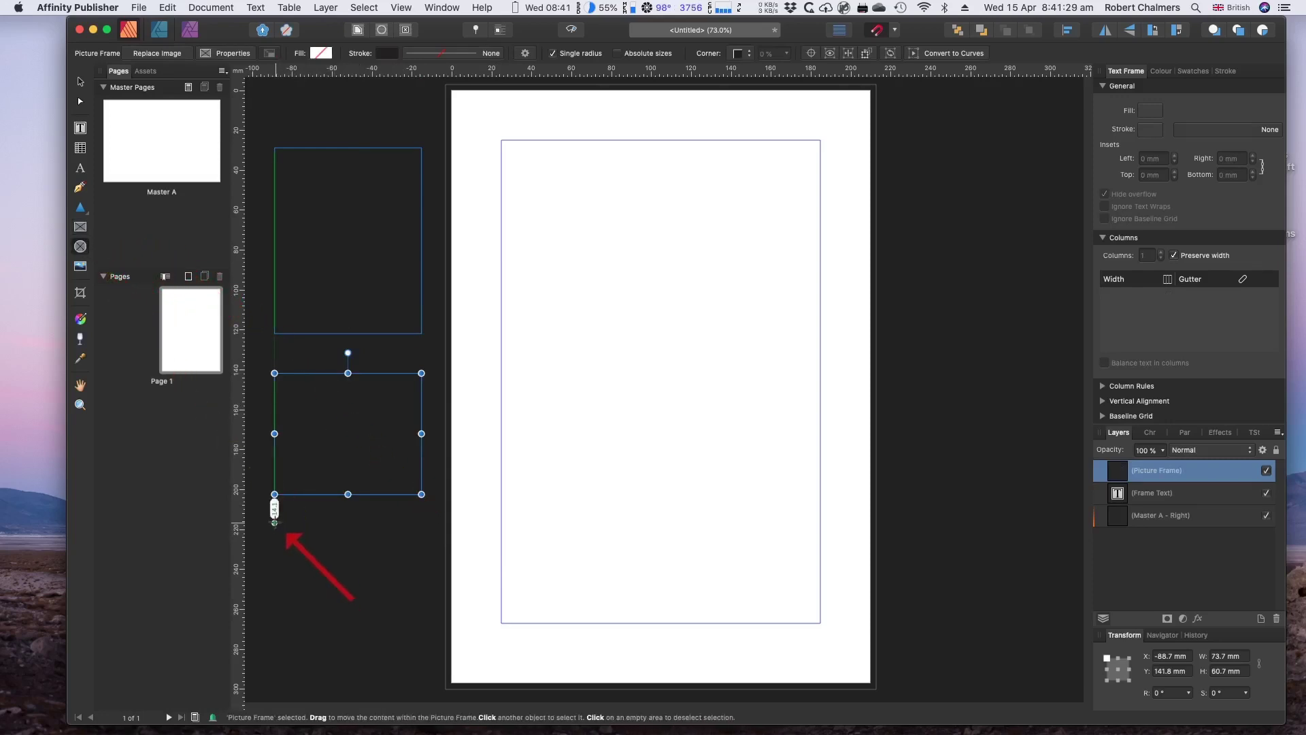
left_click_drag(274, 523, 348, 597)
left_click(347, 443)
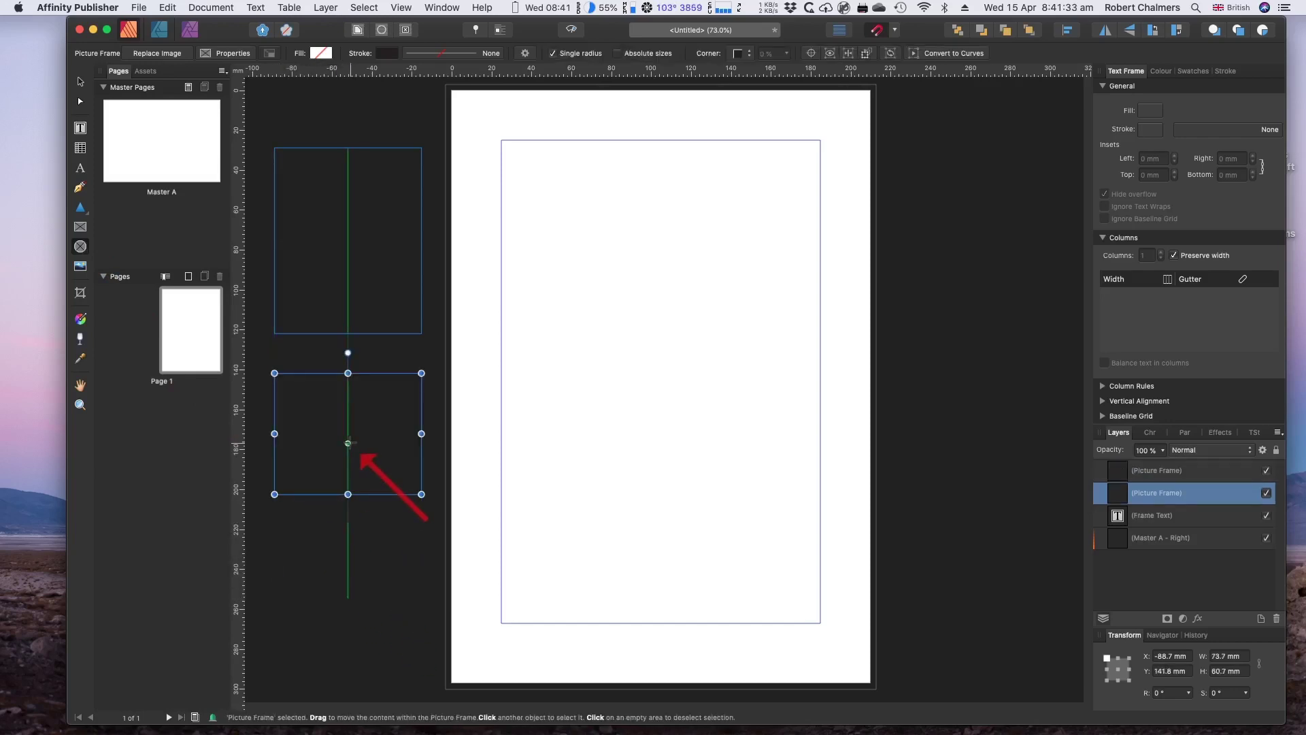
left_click(347, 544)
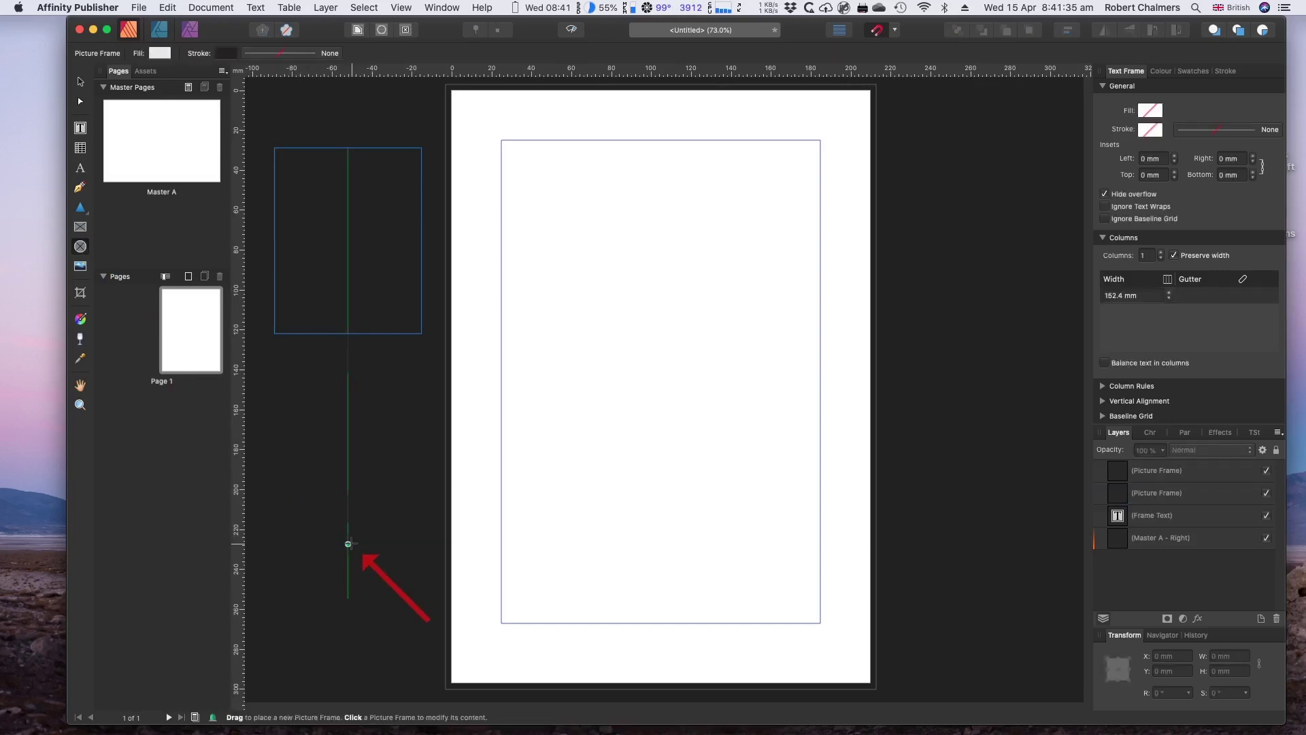
- Move the text frame into the upper-left corner of the page margins and widen it to the full 160 mm margin width
left_click(316, 221)
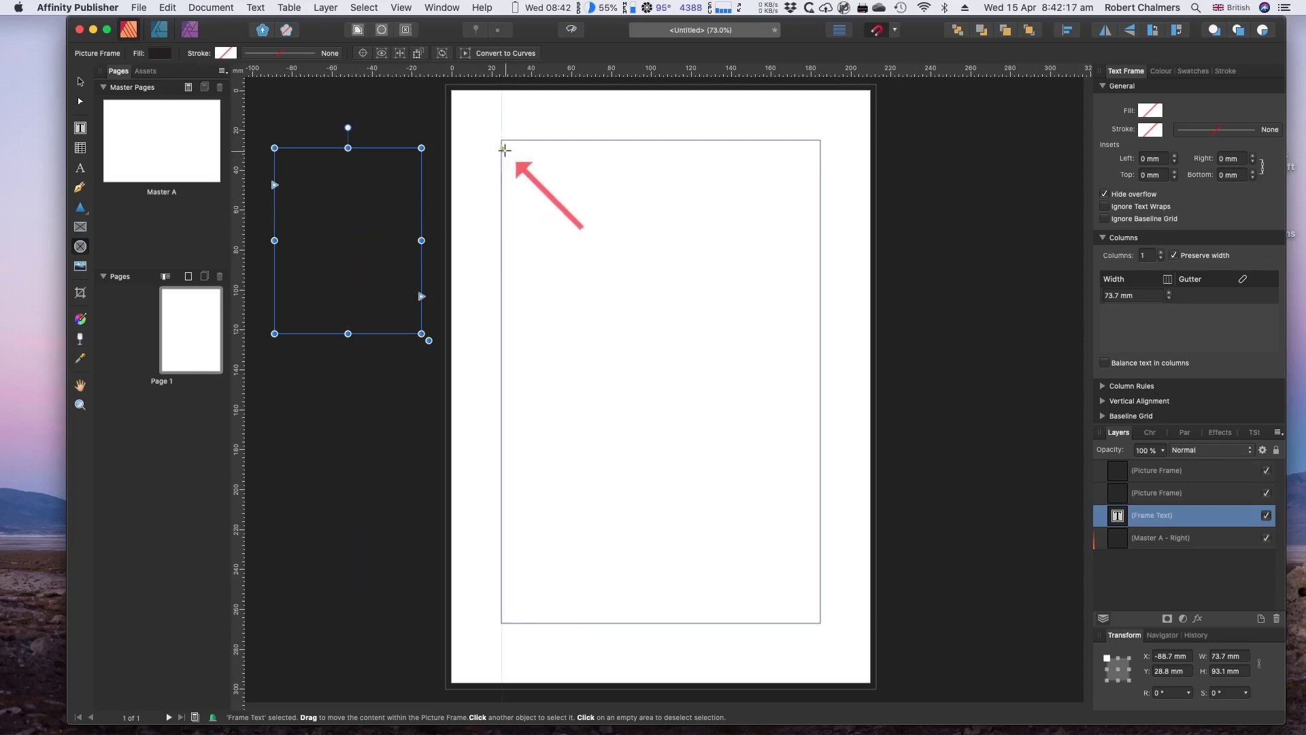
left_click(80, 129)
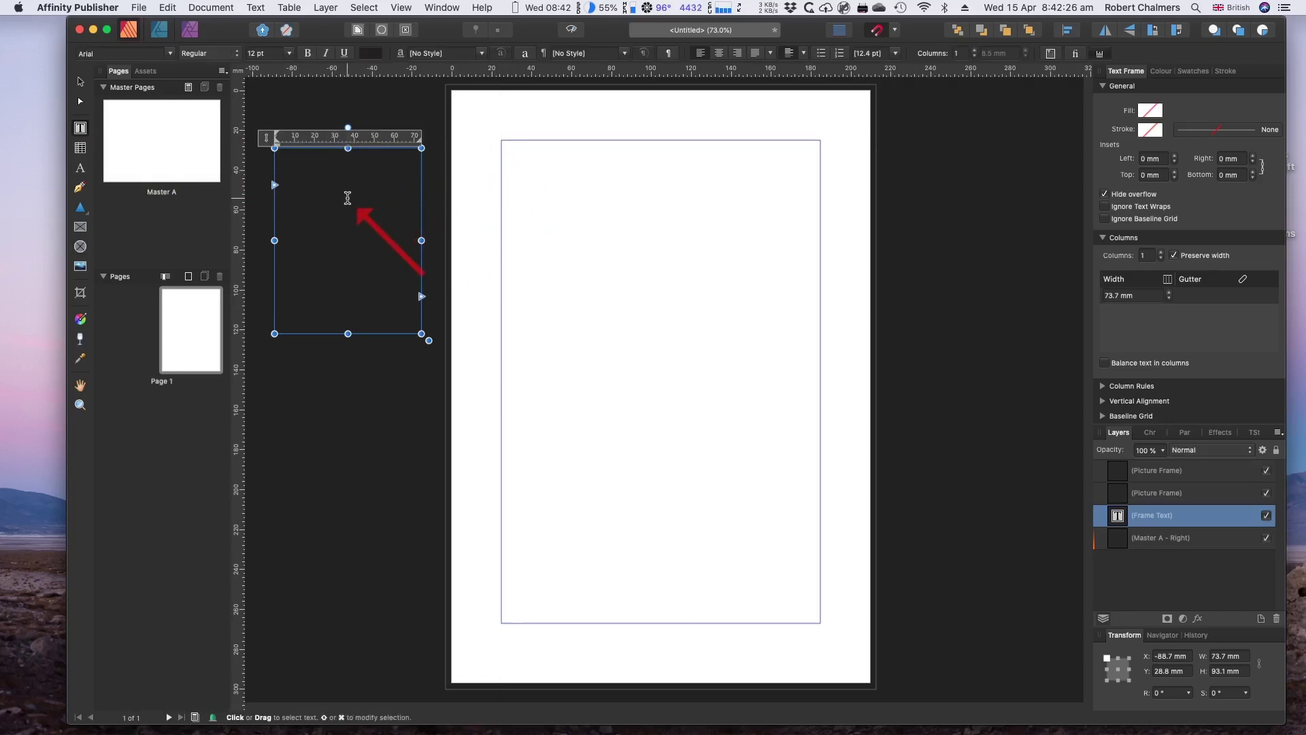
left_click(80, 82)
left_click_drag(306, 244, 534, 241)
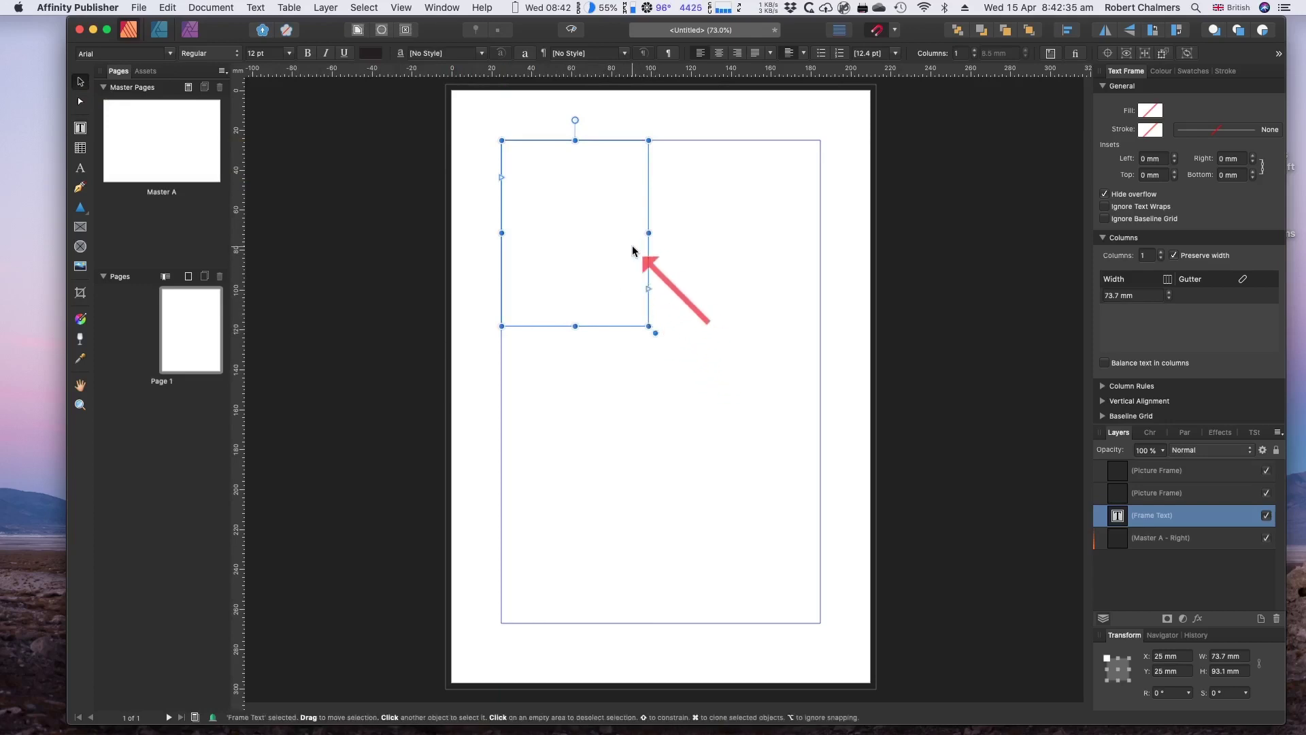
left_click_drag(648, 233, 820, 232)
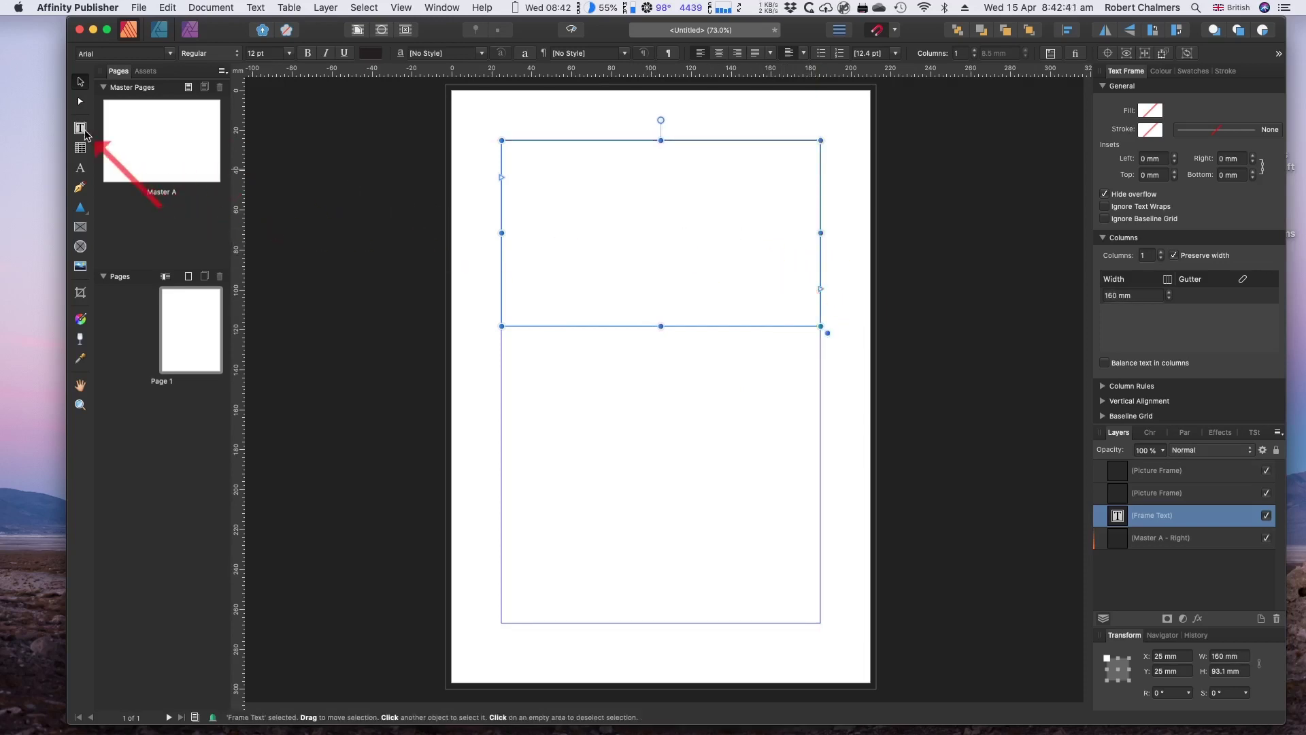
- Draw a second text frame 160 mm wide and about 74 mm high across the margins, just below the first one
left_click(81, 130)
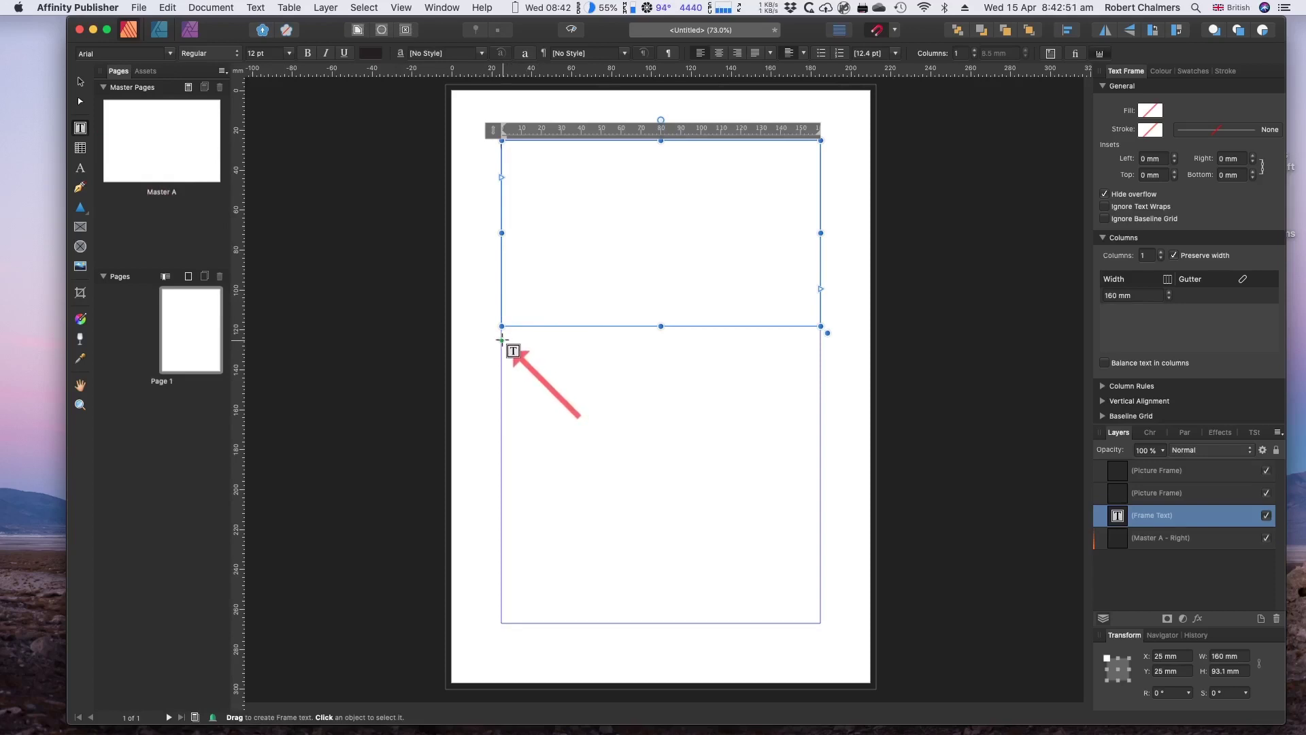
left_click_drag(502, 340, 811, 487)
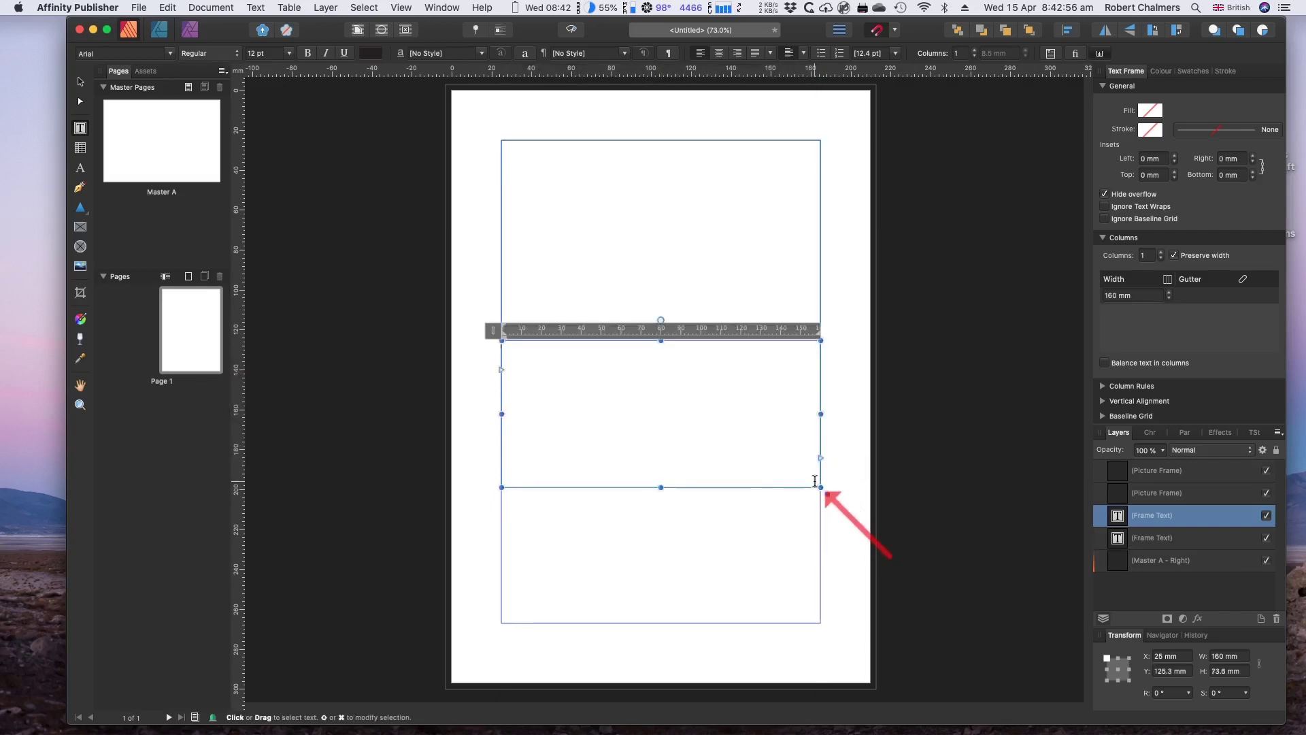
left_click(355, 344)
left_click(347, 427)
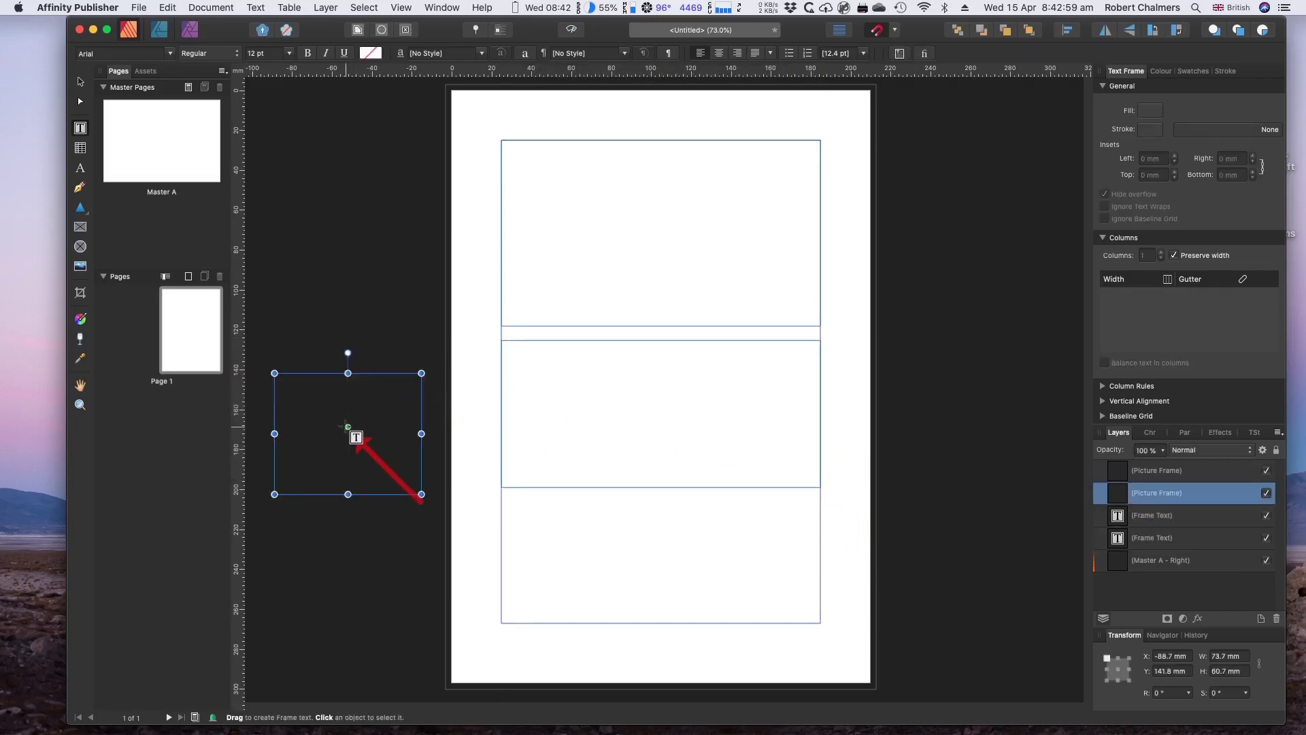
left_click(349, 543)
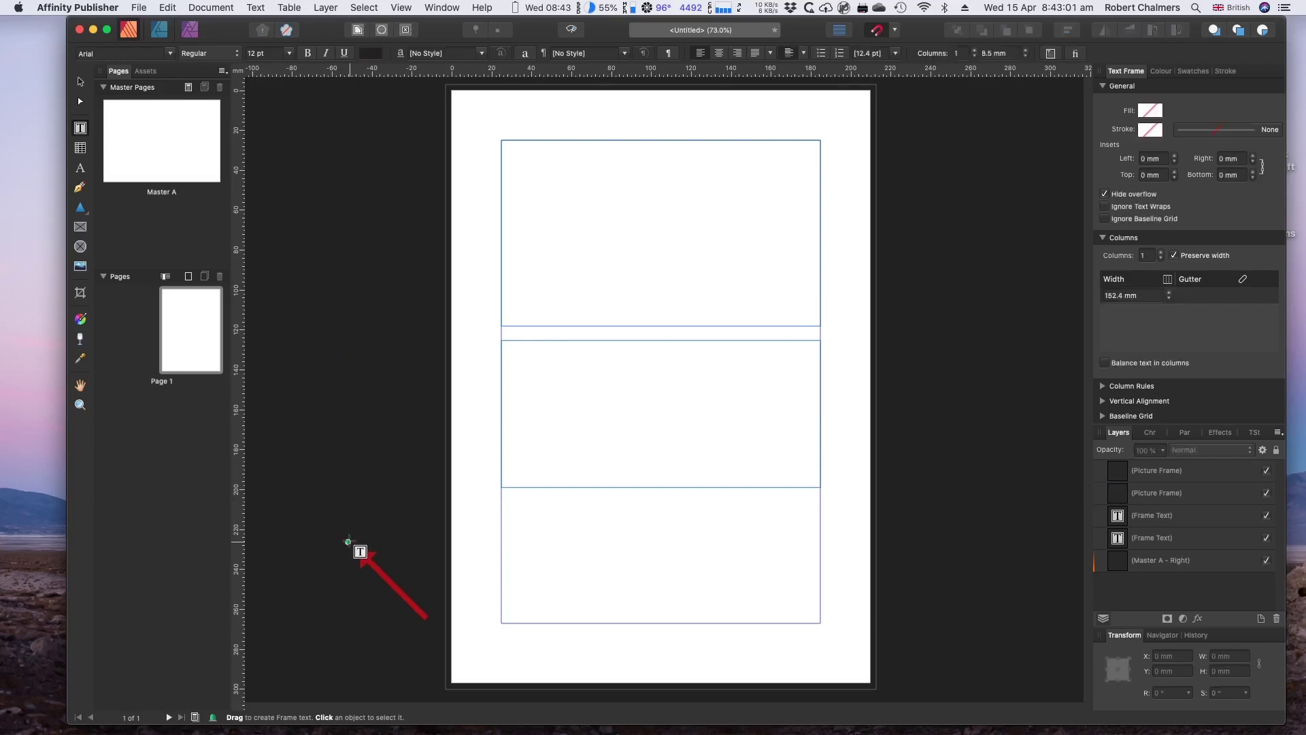
left_click(325, 534)
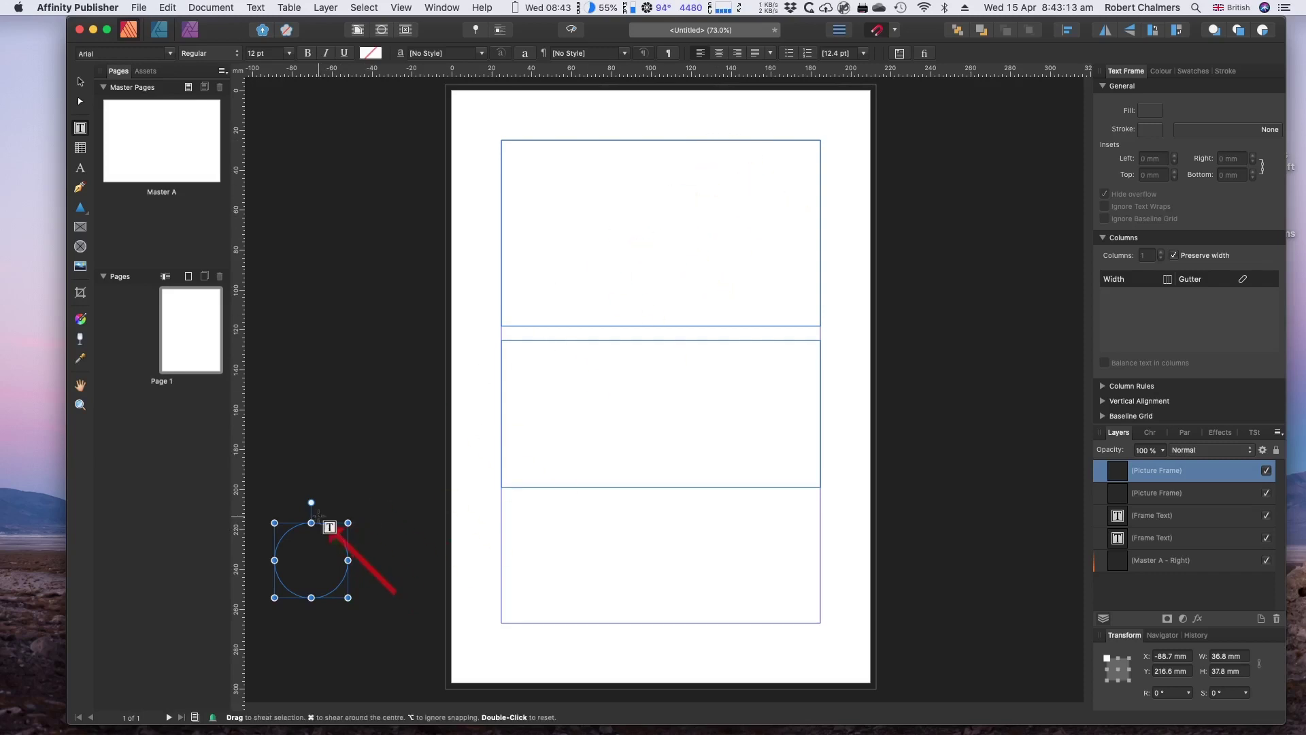
left_click(321, 436)
left_click_drag(320, 435, 491, 552)
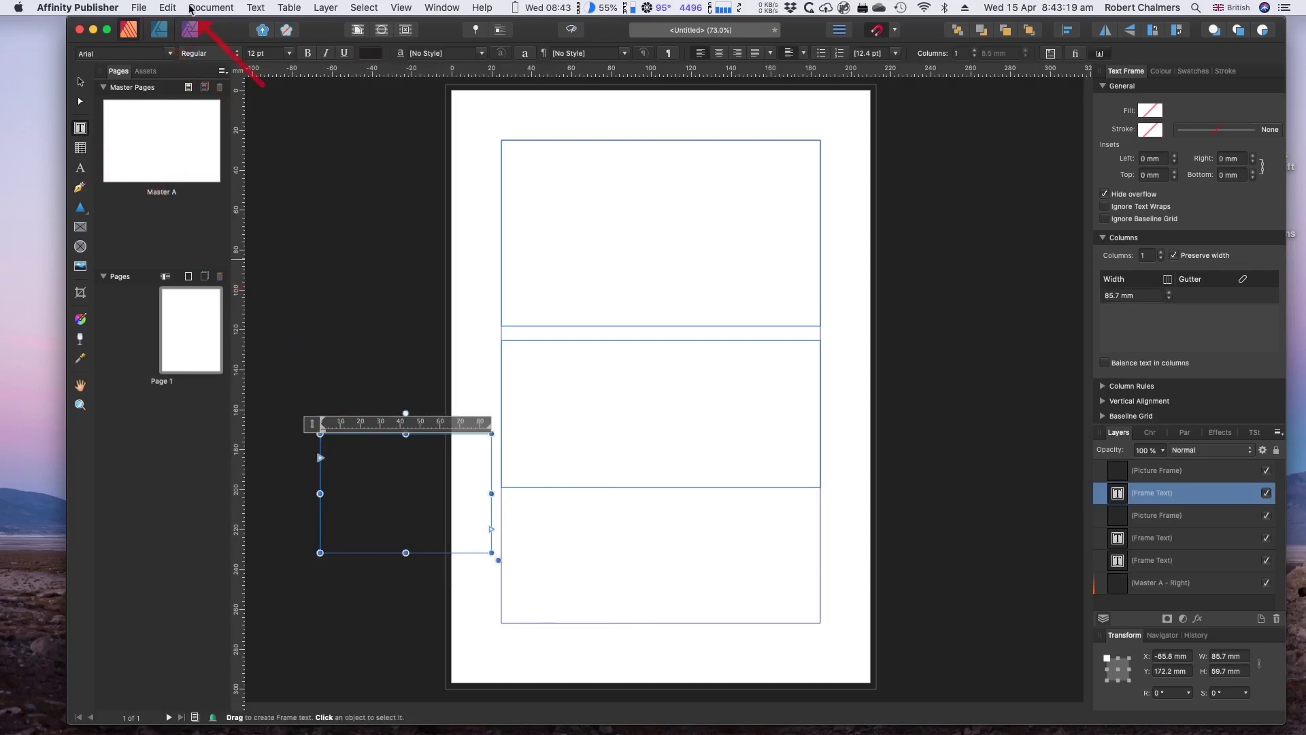
left_click(161, 7)
left_click(174, 26)
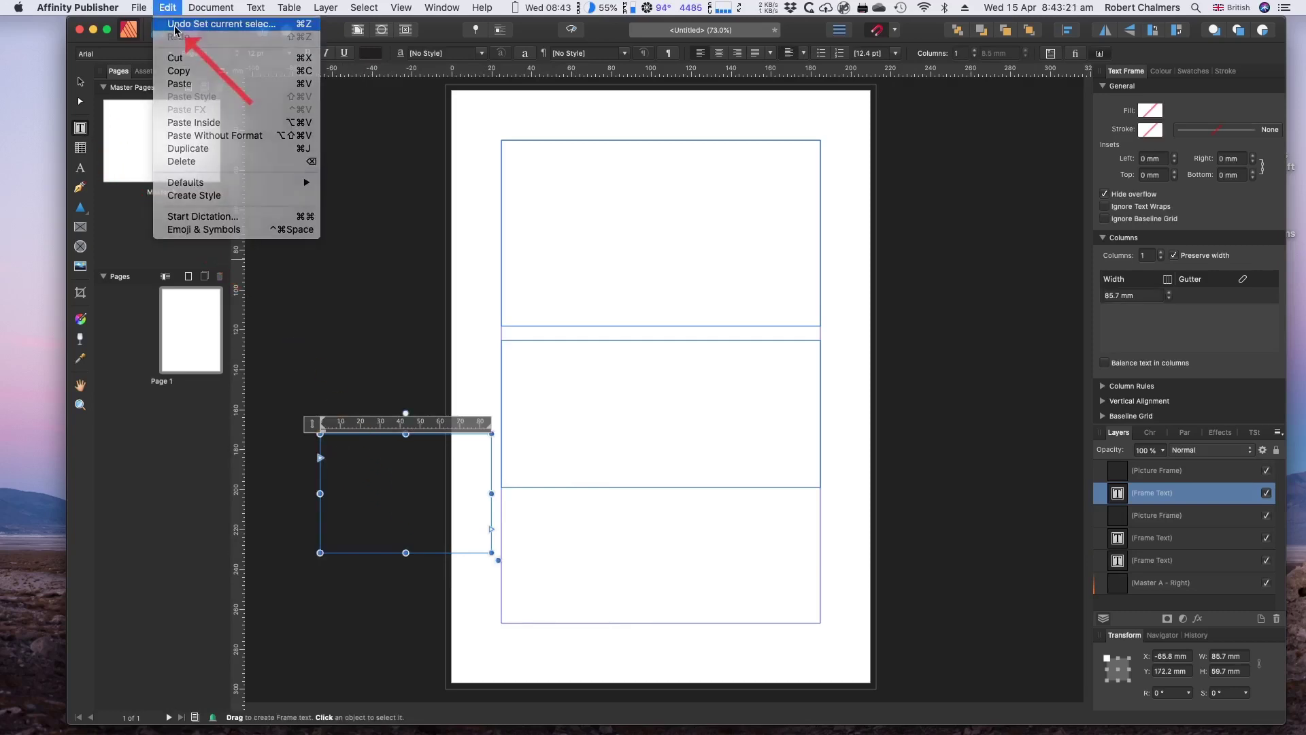
left_click(80, 230)
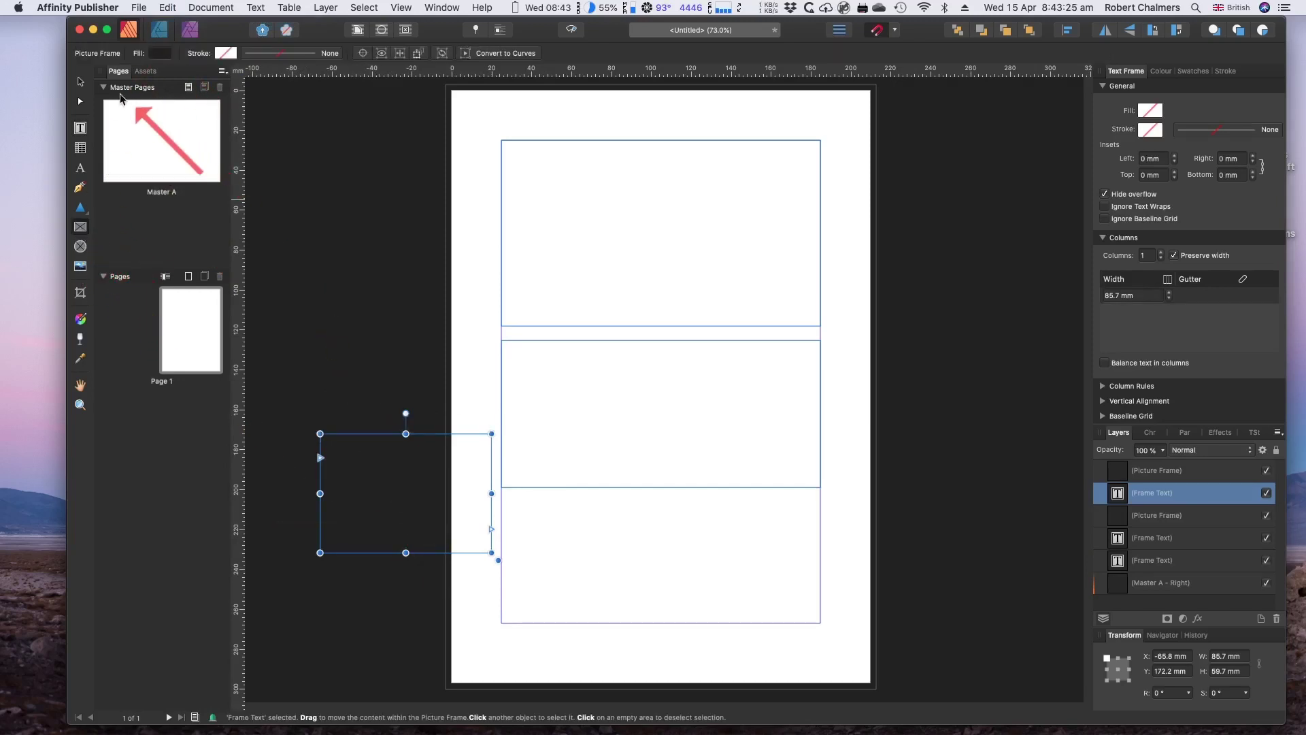
left_click(81, 83)
left_click_drag(372, 496, 307, 509)
key("Delete")
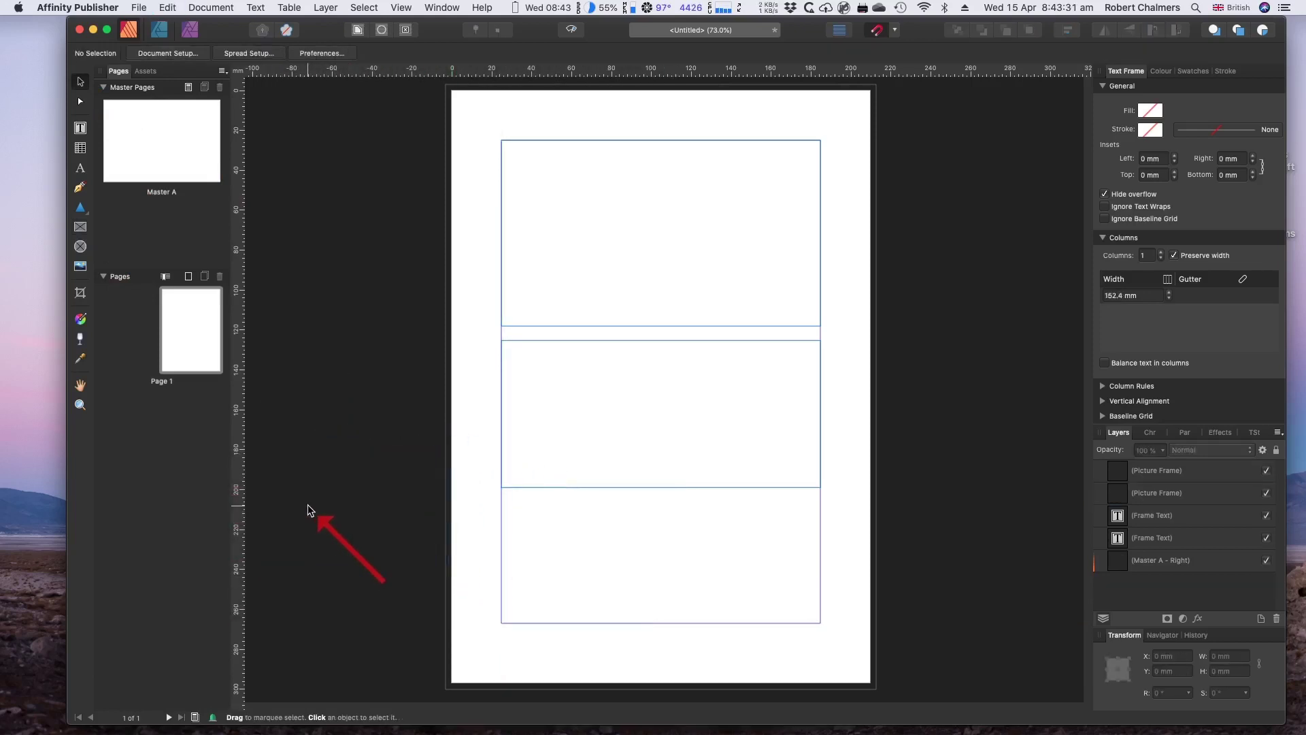
- Move the rectangular picture frame into the lower-left corner of the page margins and place the elliptical one beside it on the lower margin
left_click(336, 431)
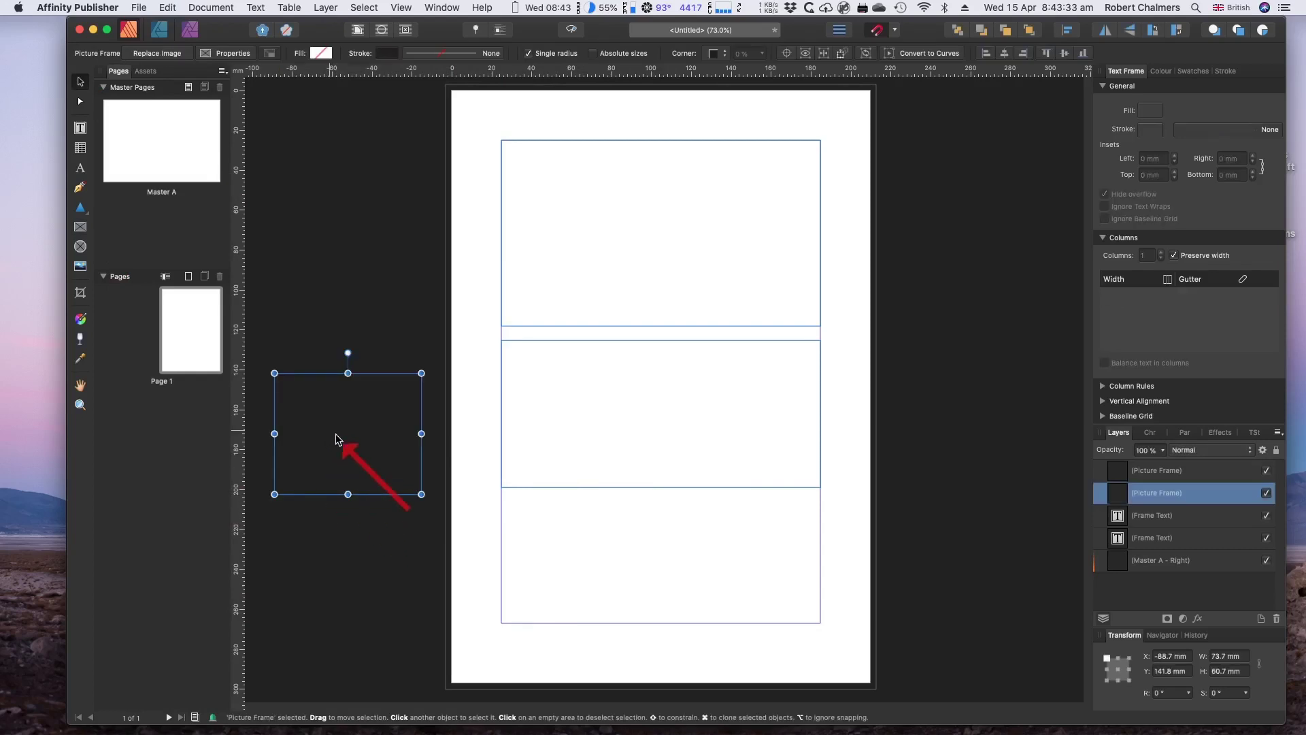
left_click_drag(332, 440, 551, 563)
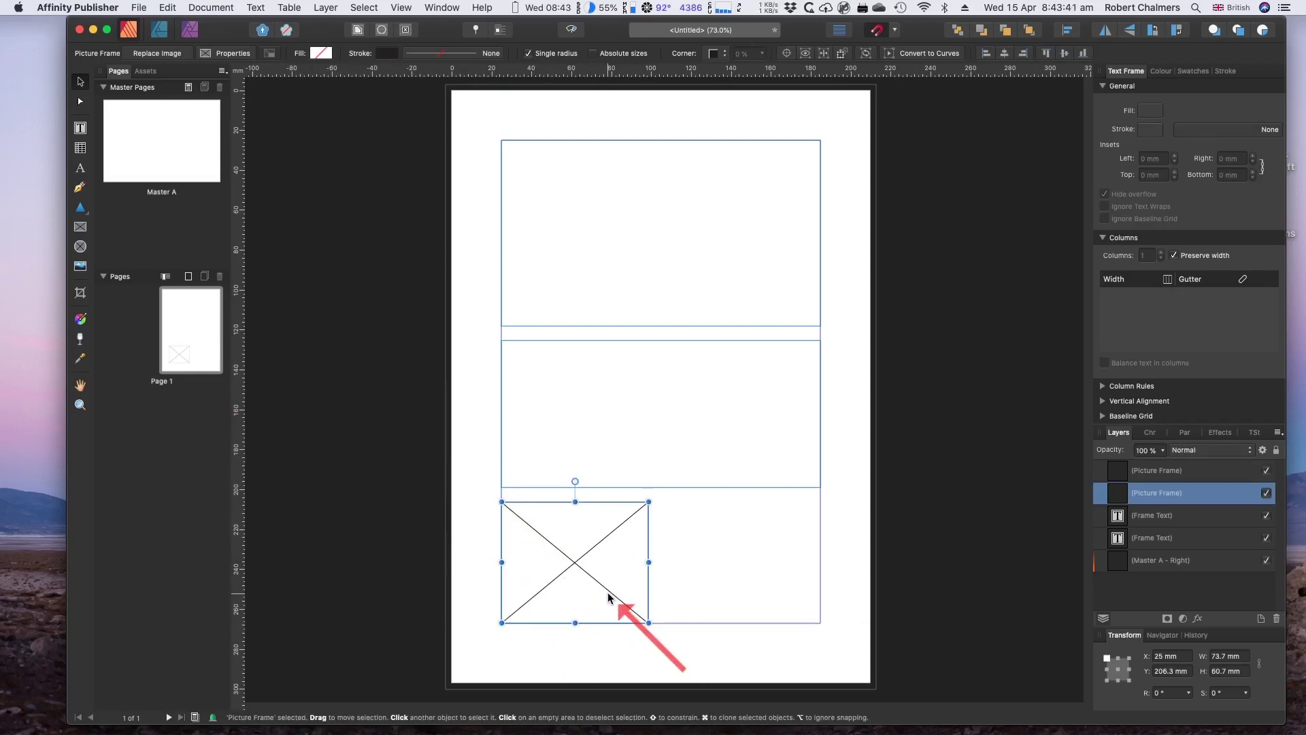
left_click(360, 616)
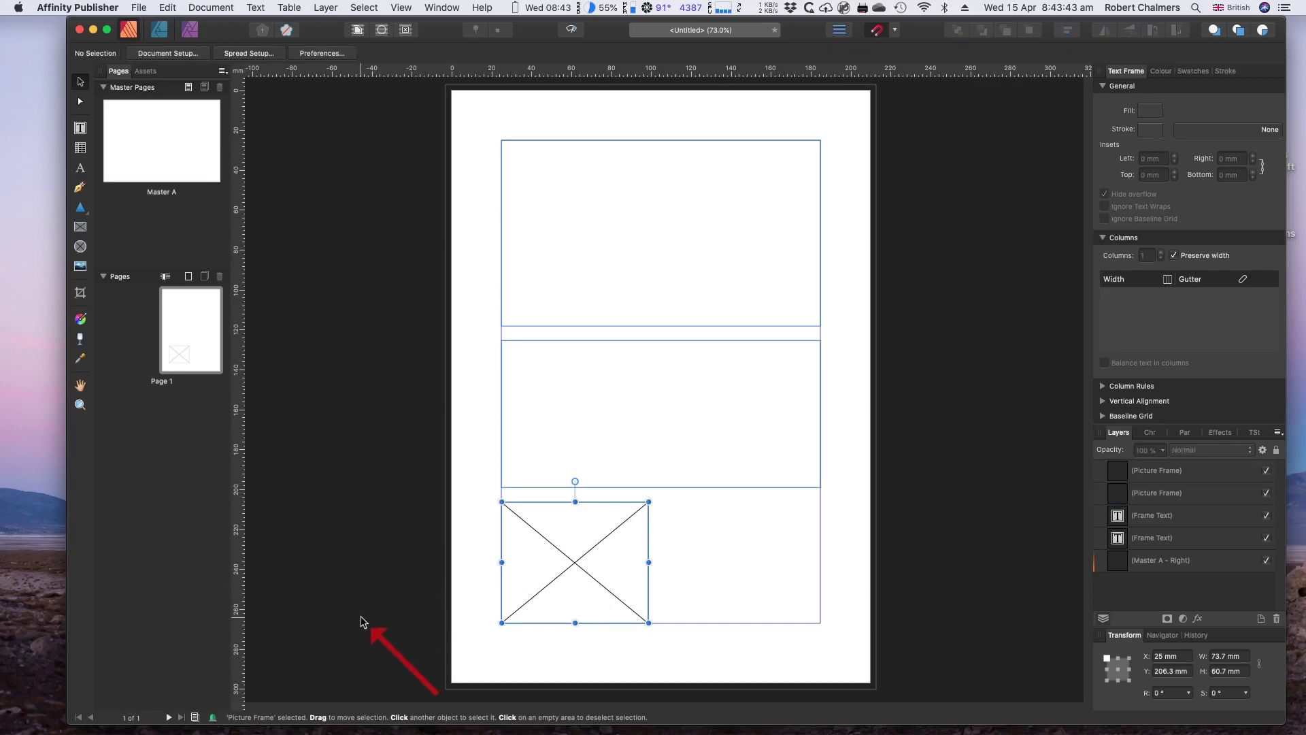
left_click(325, 573)
left_click_drag(325, 572, 695, 589)
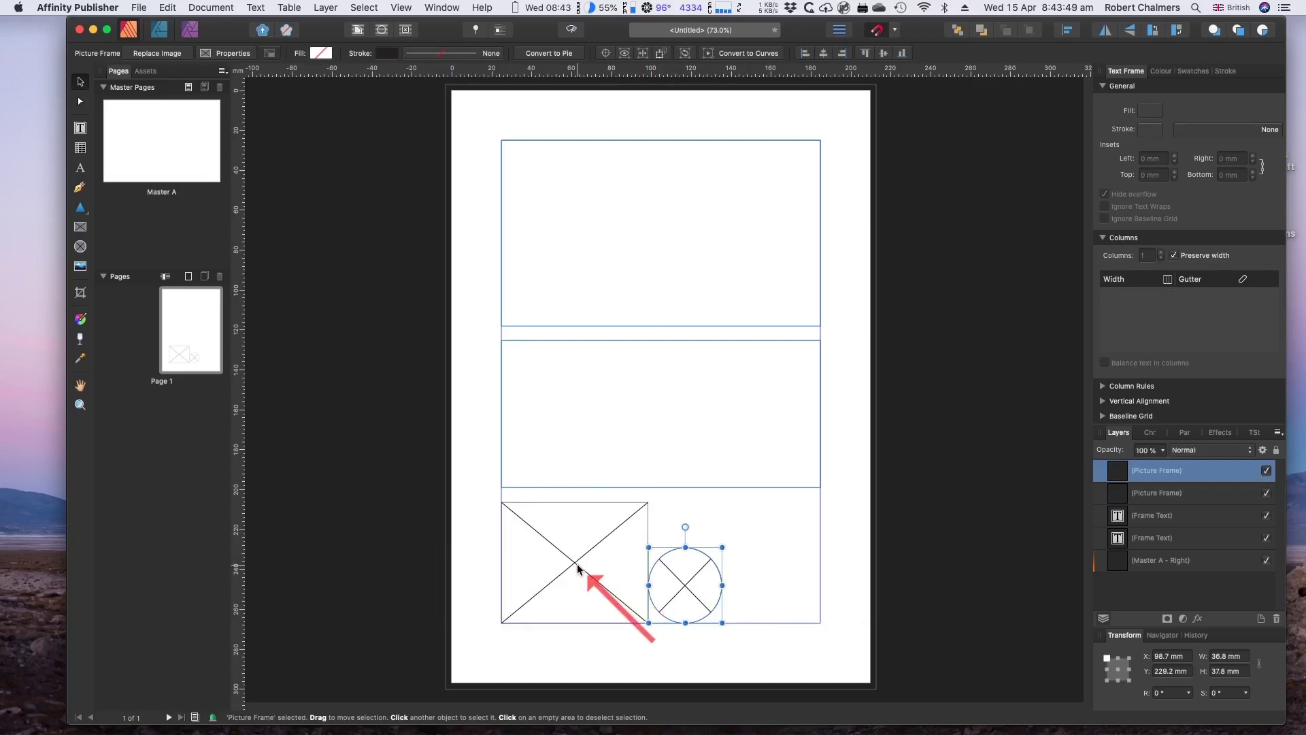
left_click(578, 568)
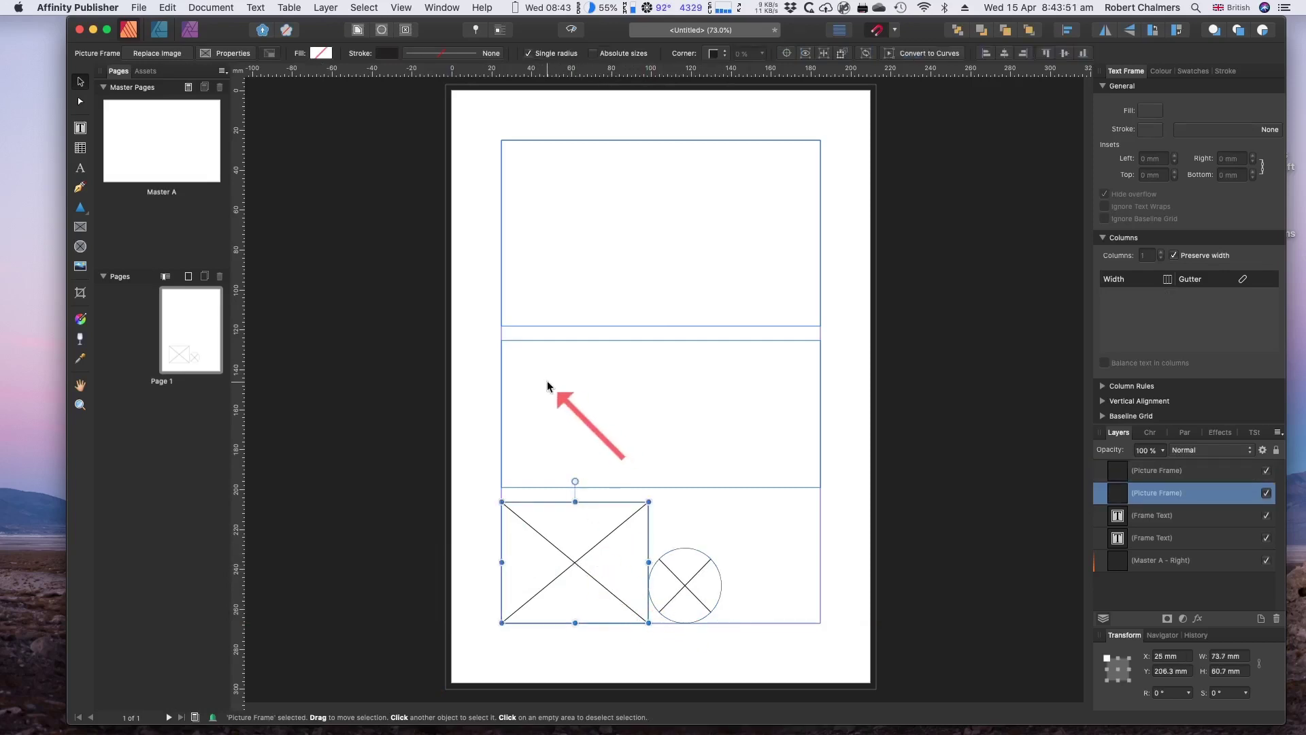
- Set the font of the upper text frame to Abril Fatface
left_click(80, 128)
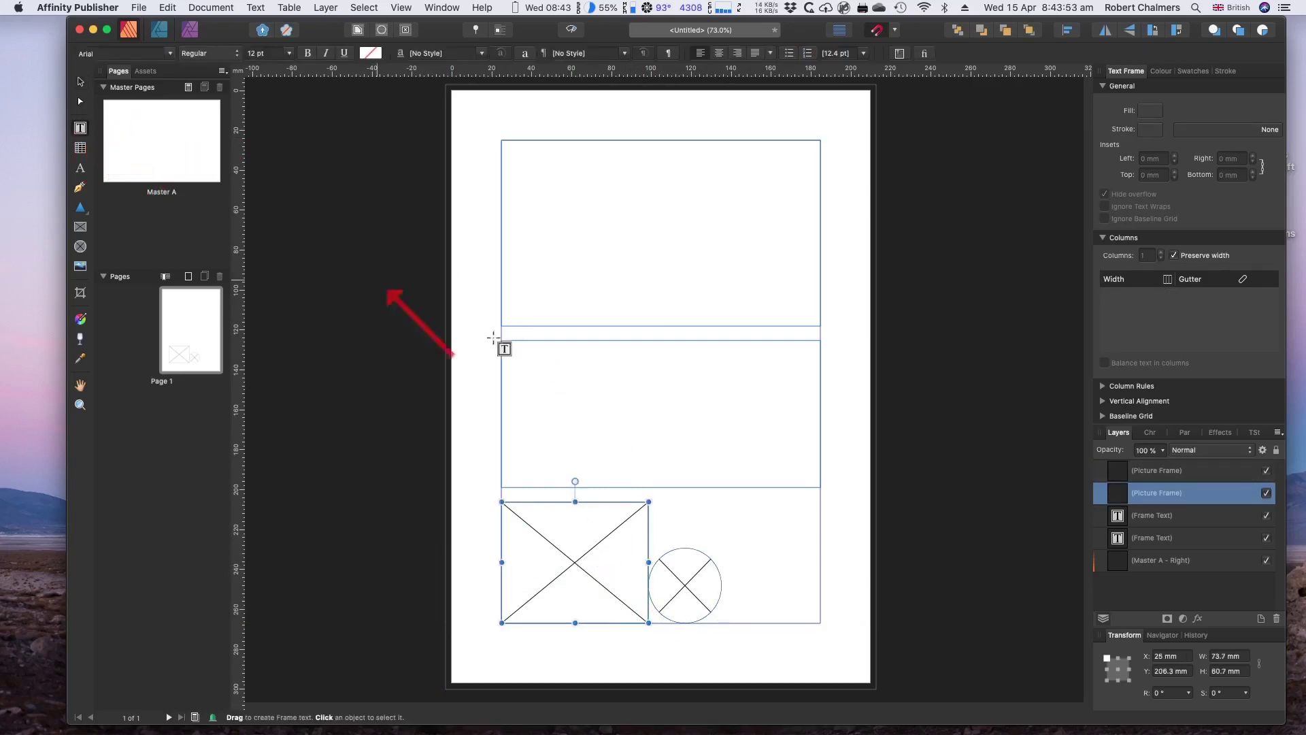
left_click(640, 245)
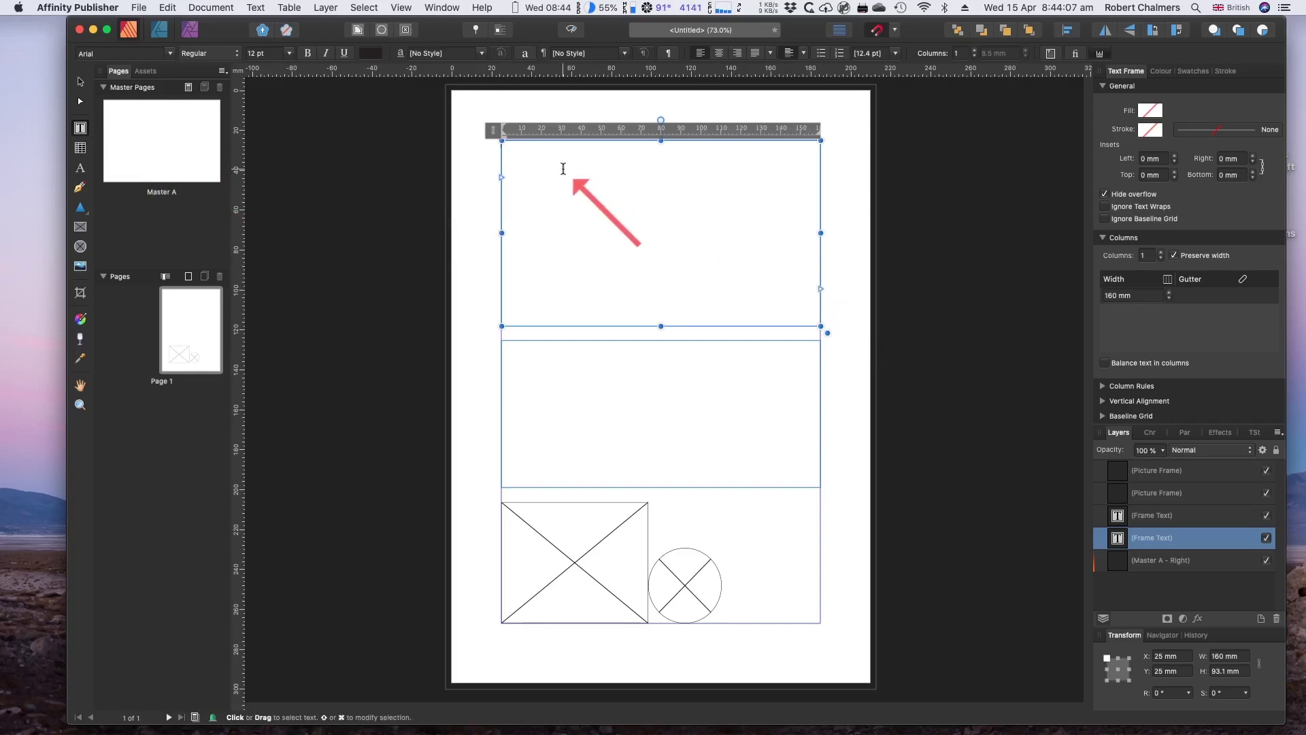
left_click(96, 55)
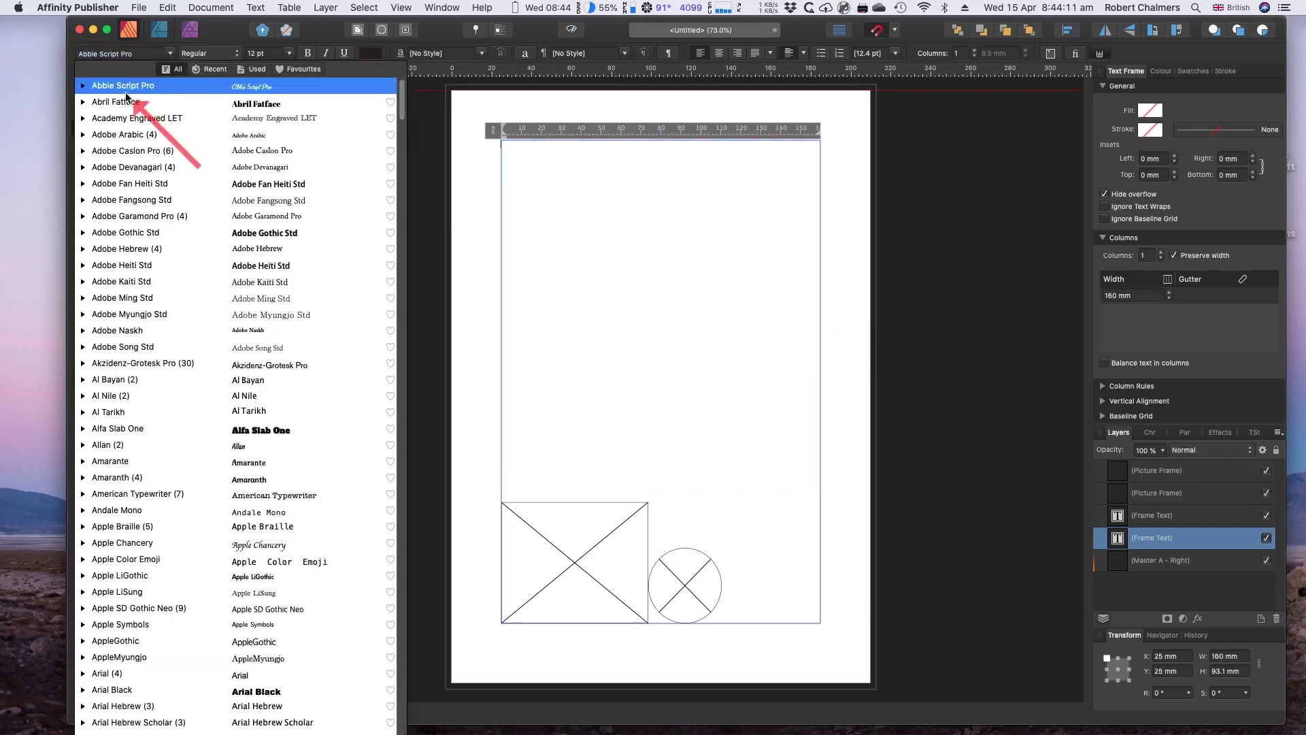
left_click(150, 103)
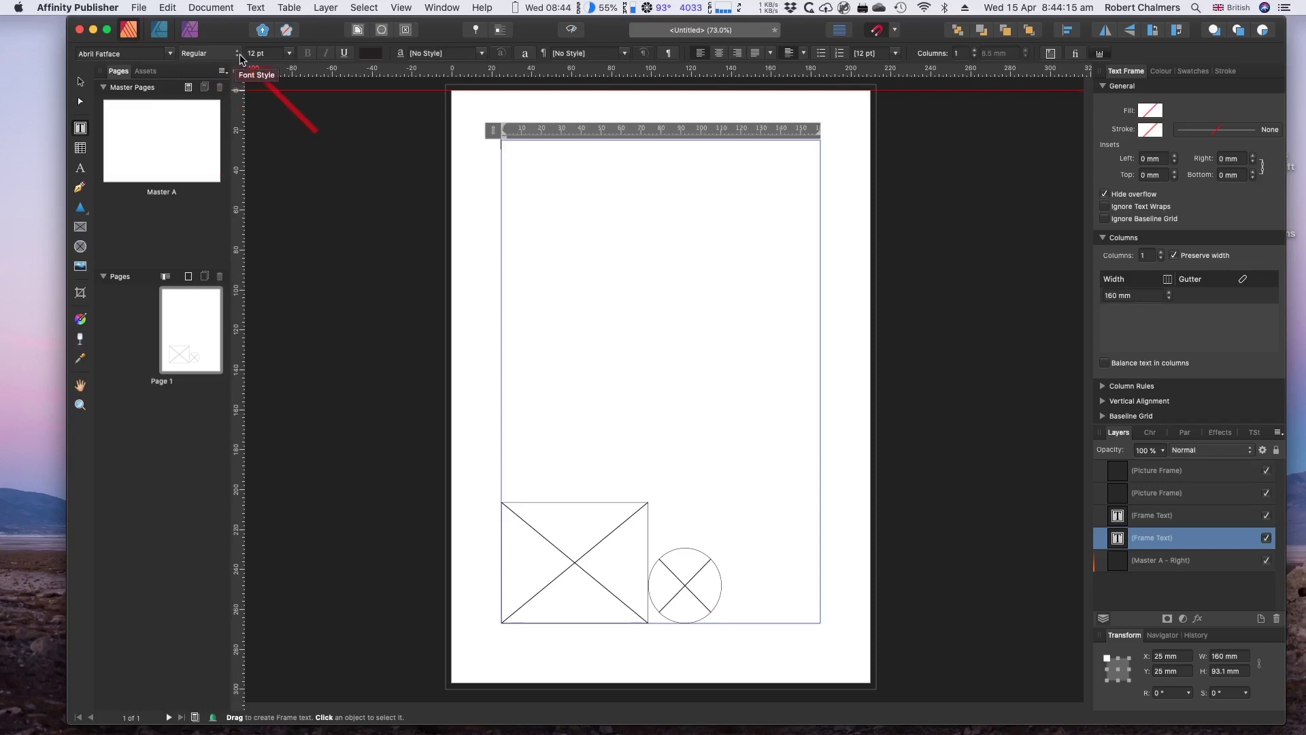
- Set the font size of the upper text frame to 5 pt and leave text editing
left_click(289, 53)
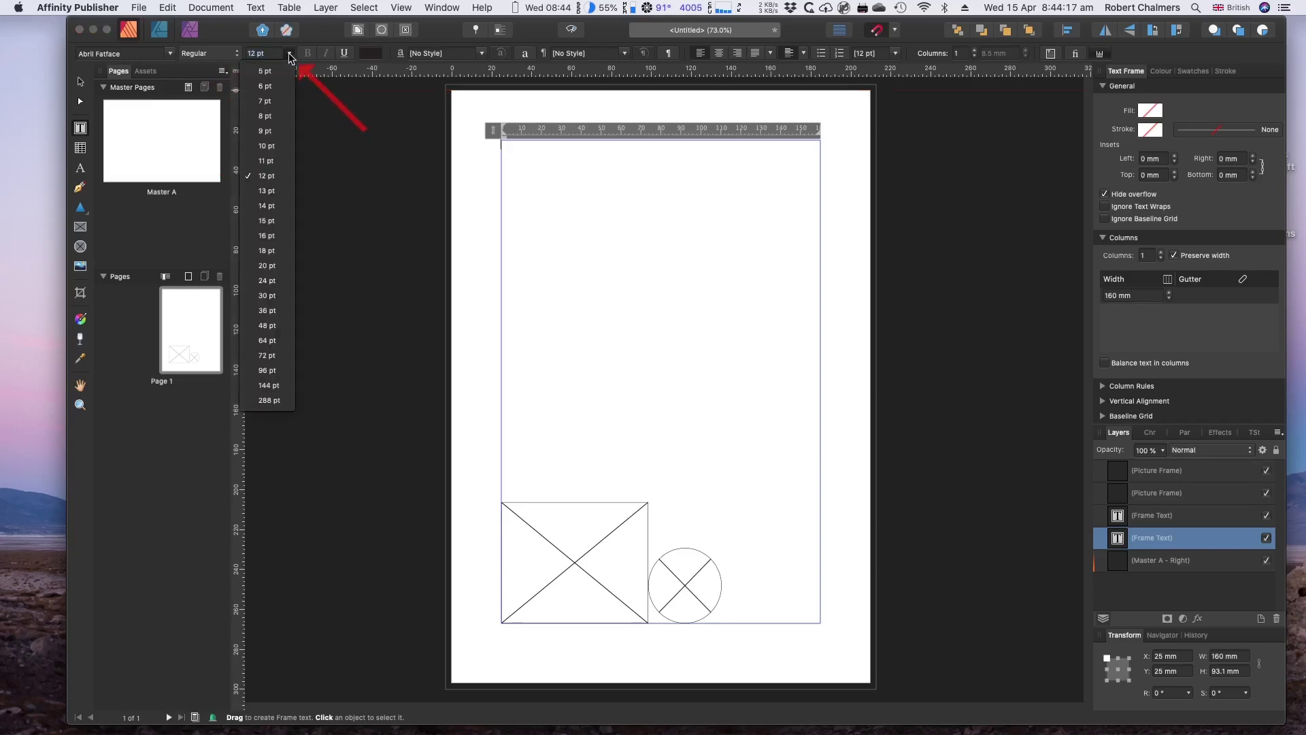
left_click(522, 149)
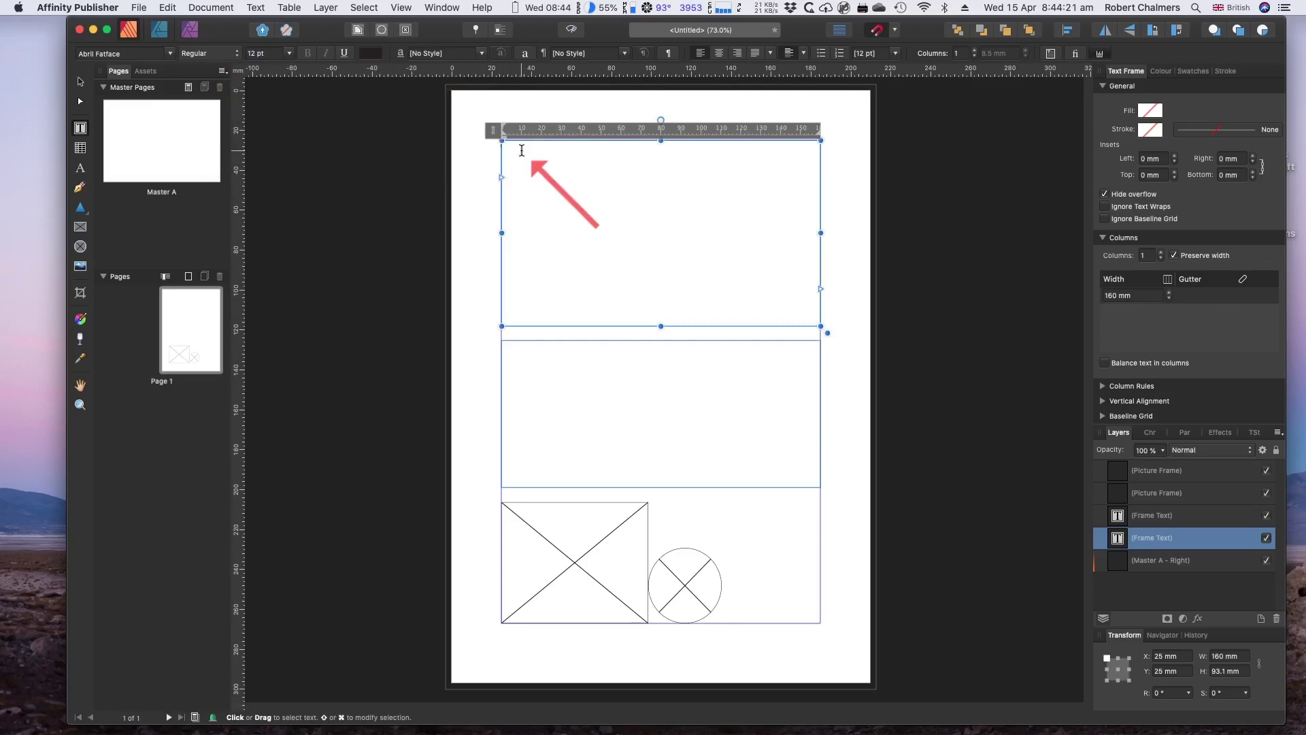
left_click(522, 150)
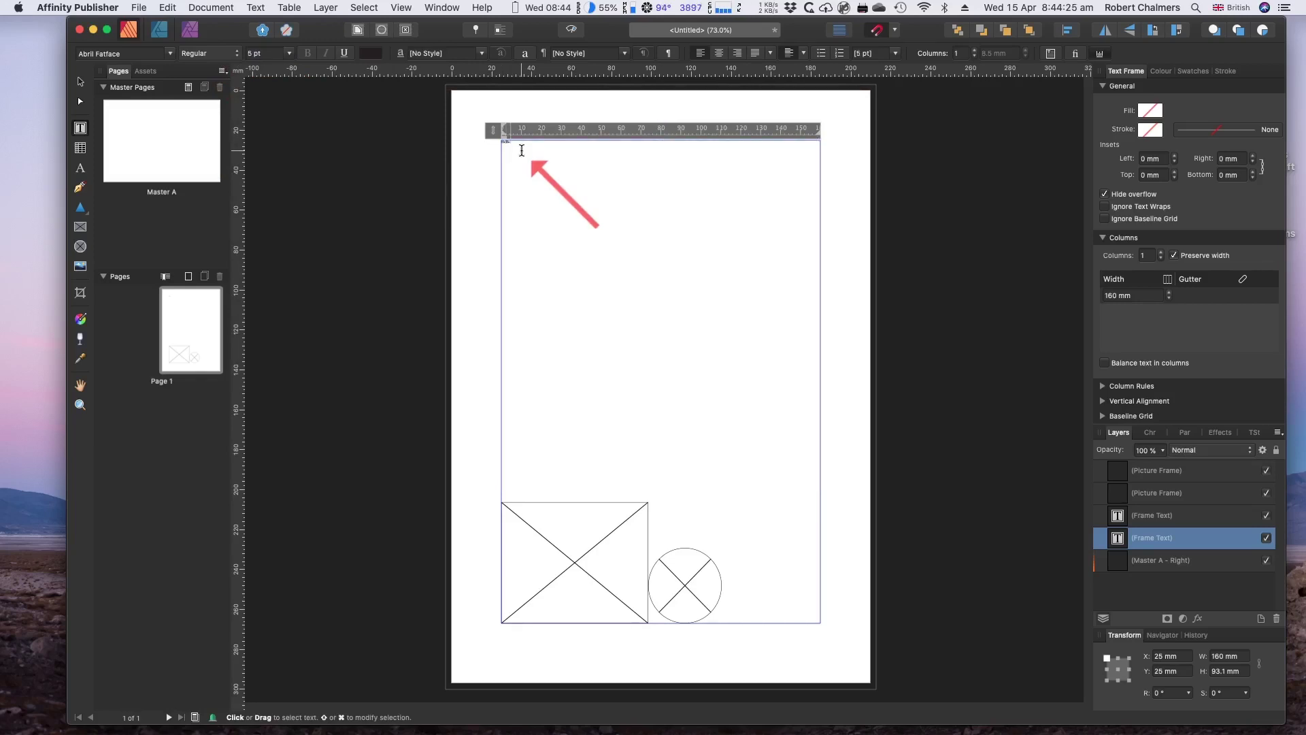
key("Escape")
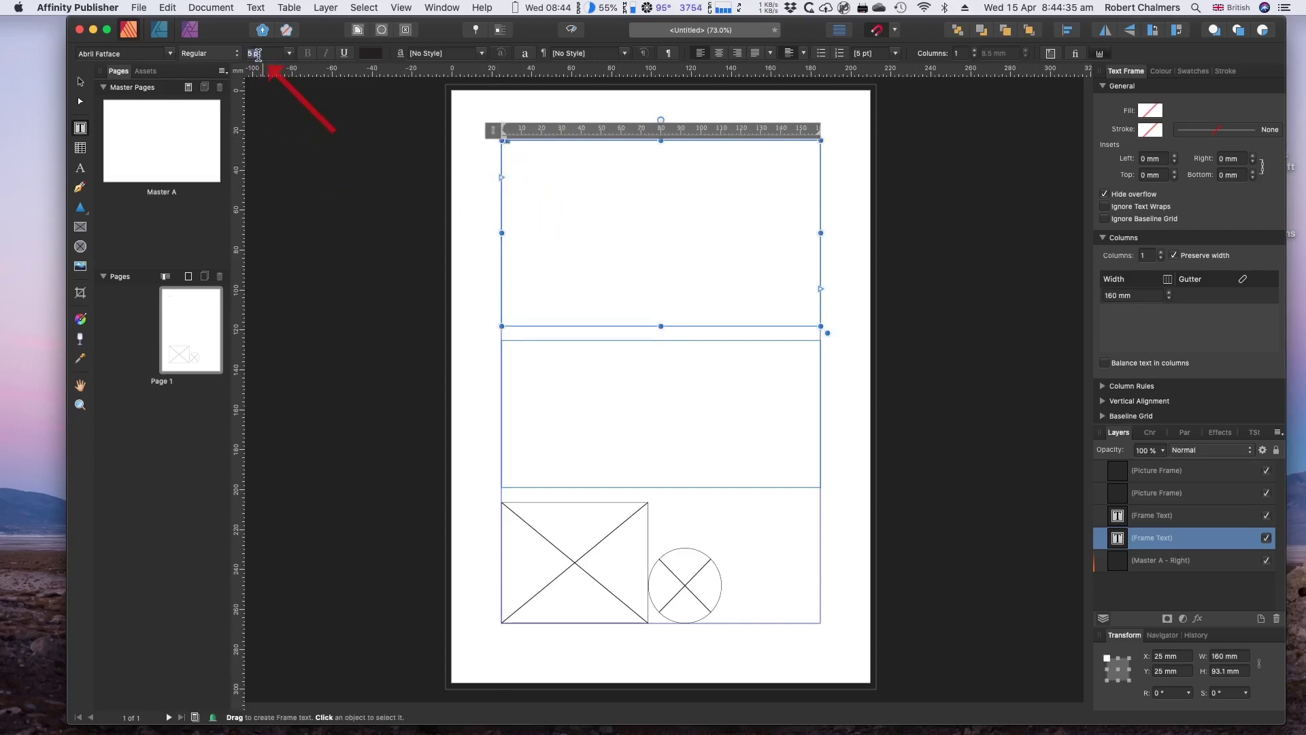
- Enter "Hello" in the upper text frame and set its font size to 24 pt
left_click(288, 53)
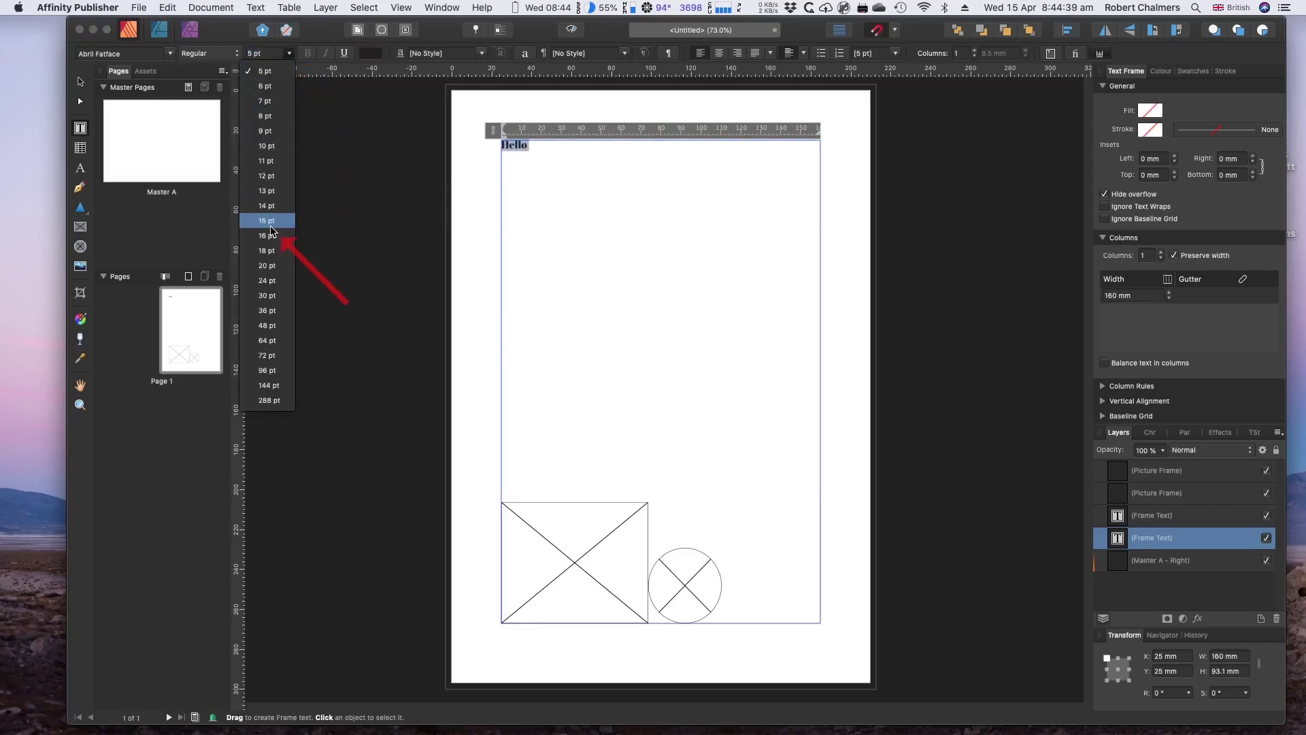
left_click(273, 281)
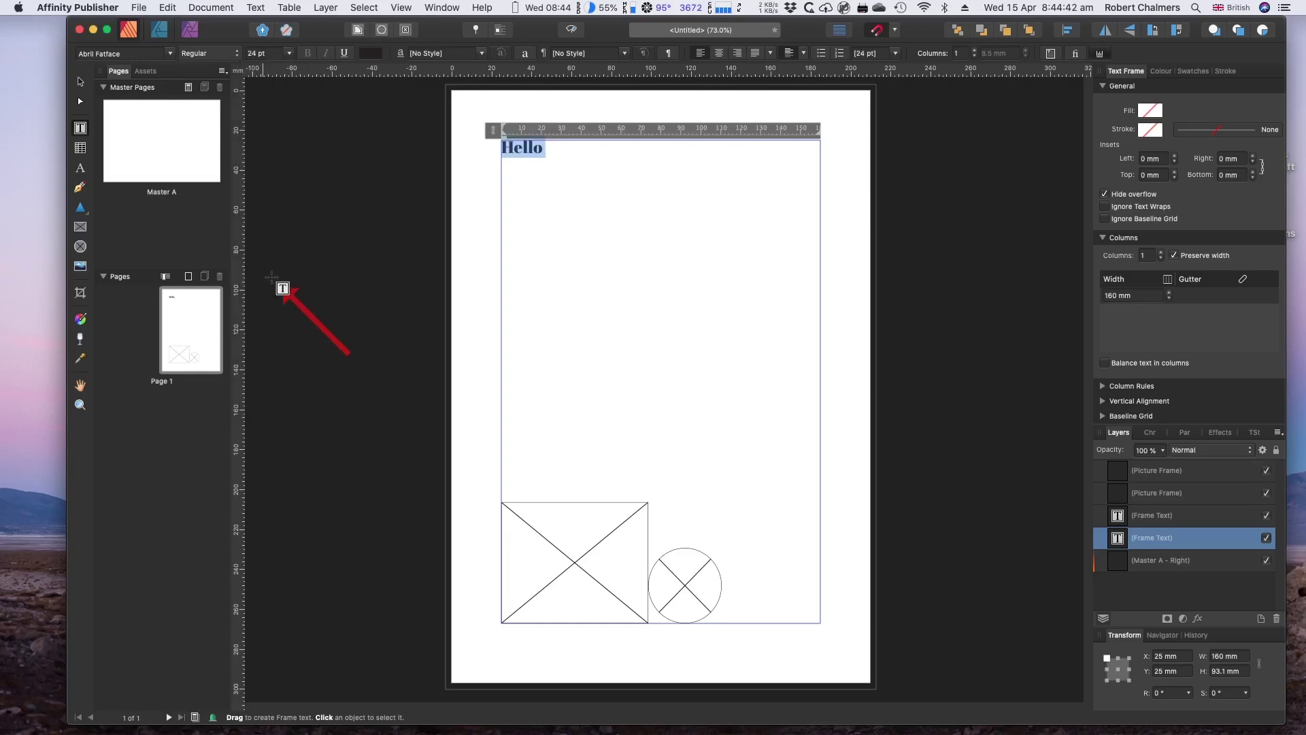
- Continue the upper frame's text so it reads "Hello World. The quick brown fox jumped over the lazy dog."
left_click(568, 152)
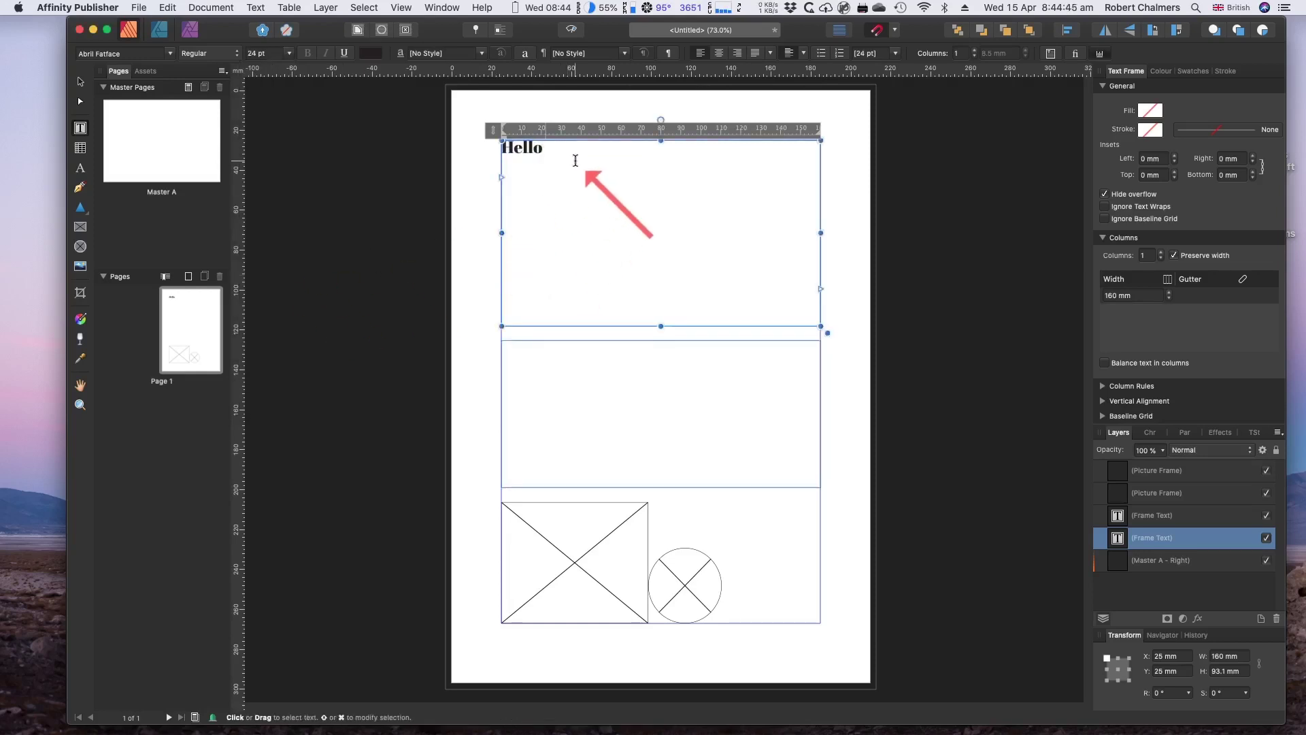
type("World")
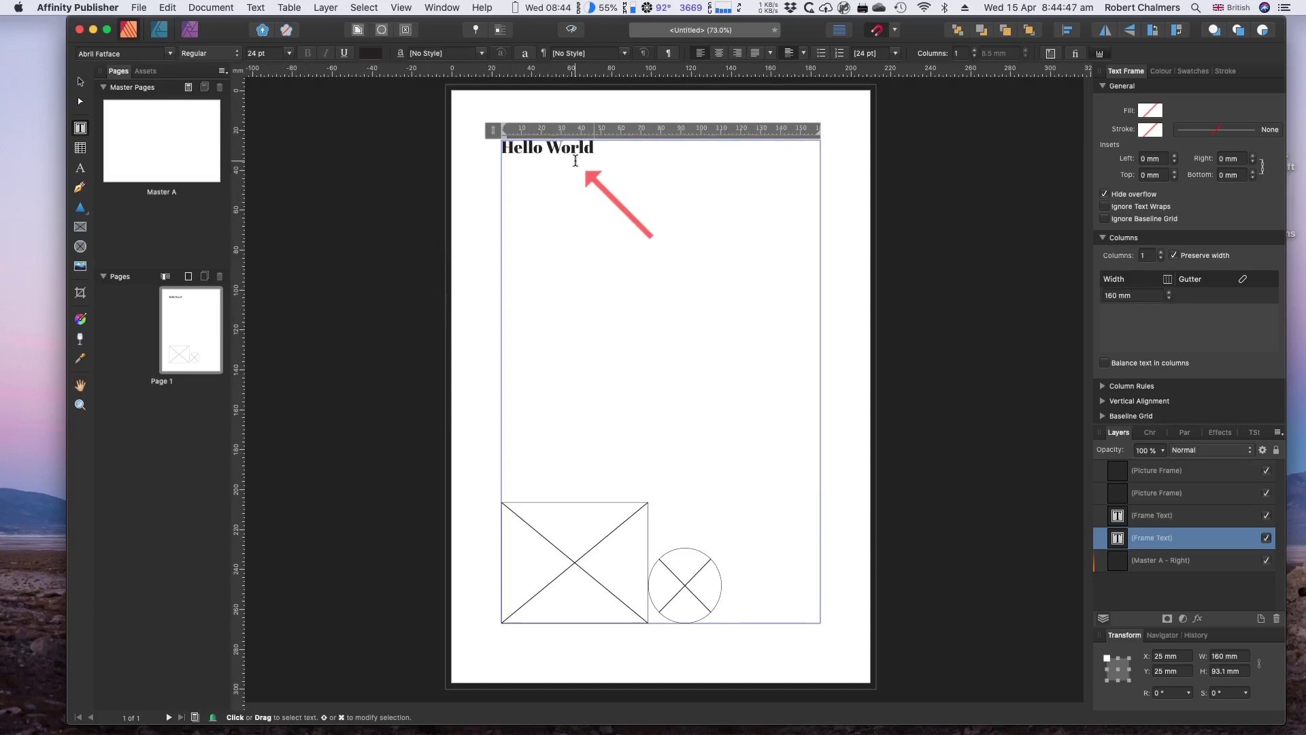
key("Escape")
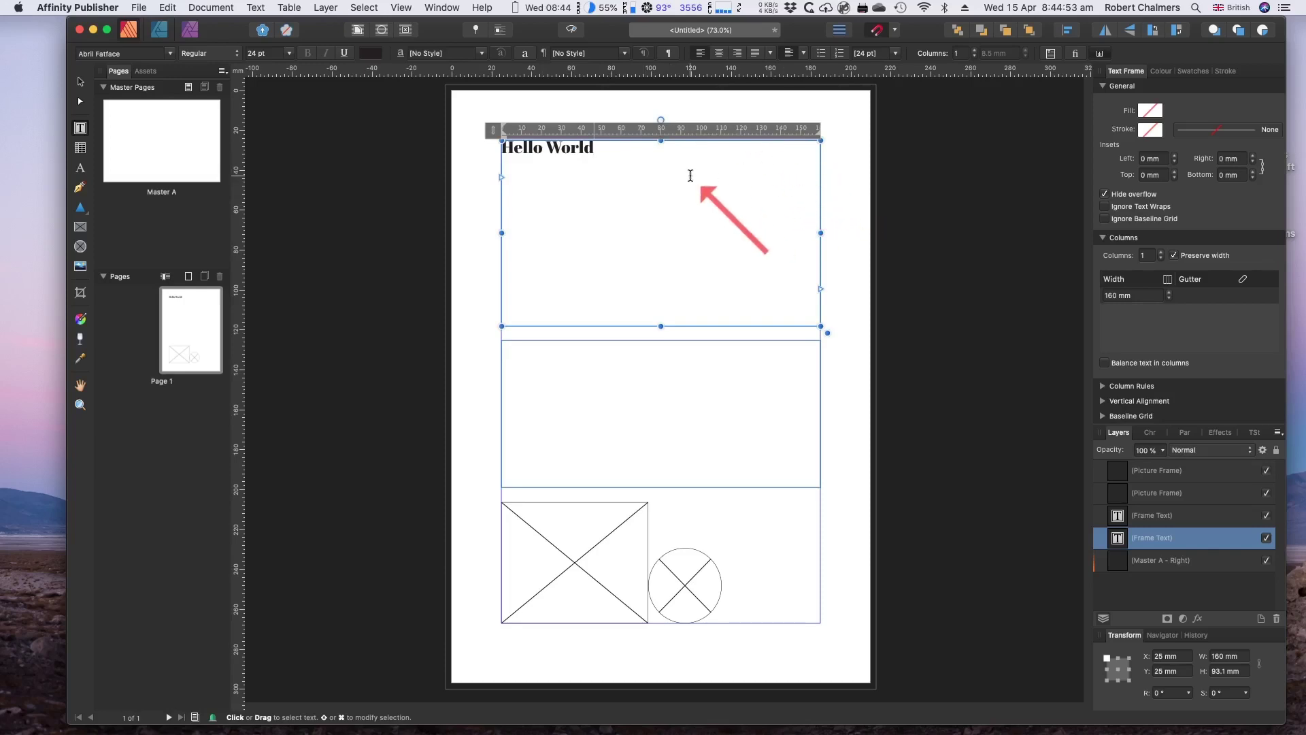
type(". The quick brown fox jumpe")
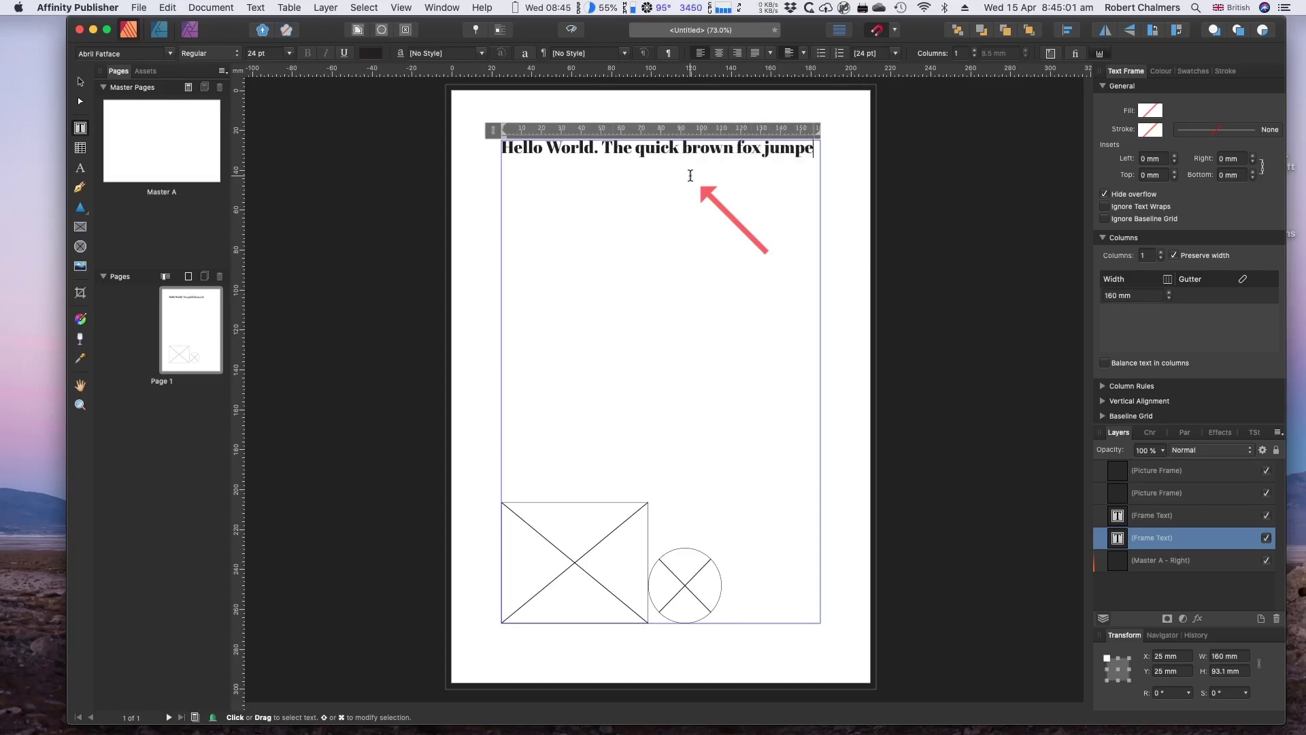
type("d over the lazy dog.")
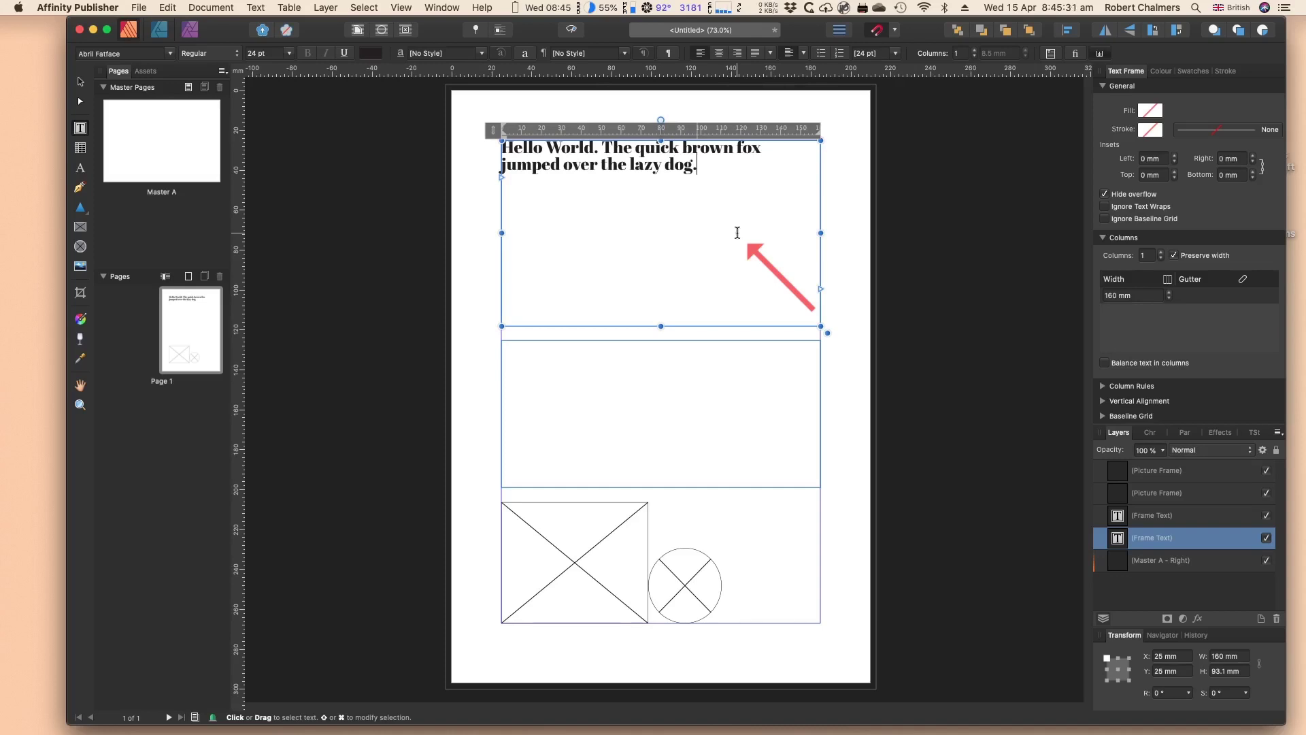
double_click(606, 147)
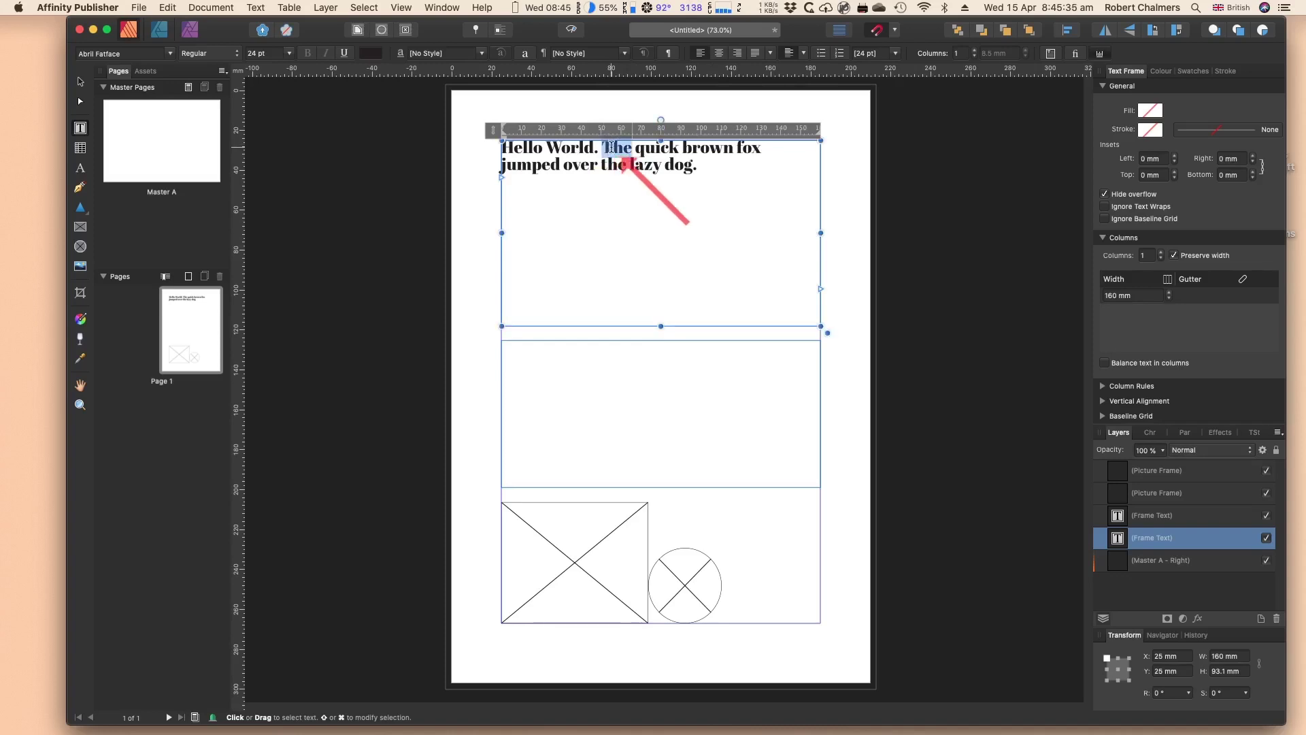
left_click_drag(605, 147, 693, 170)
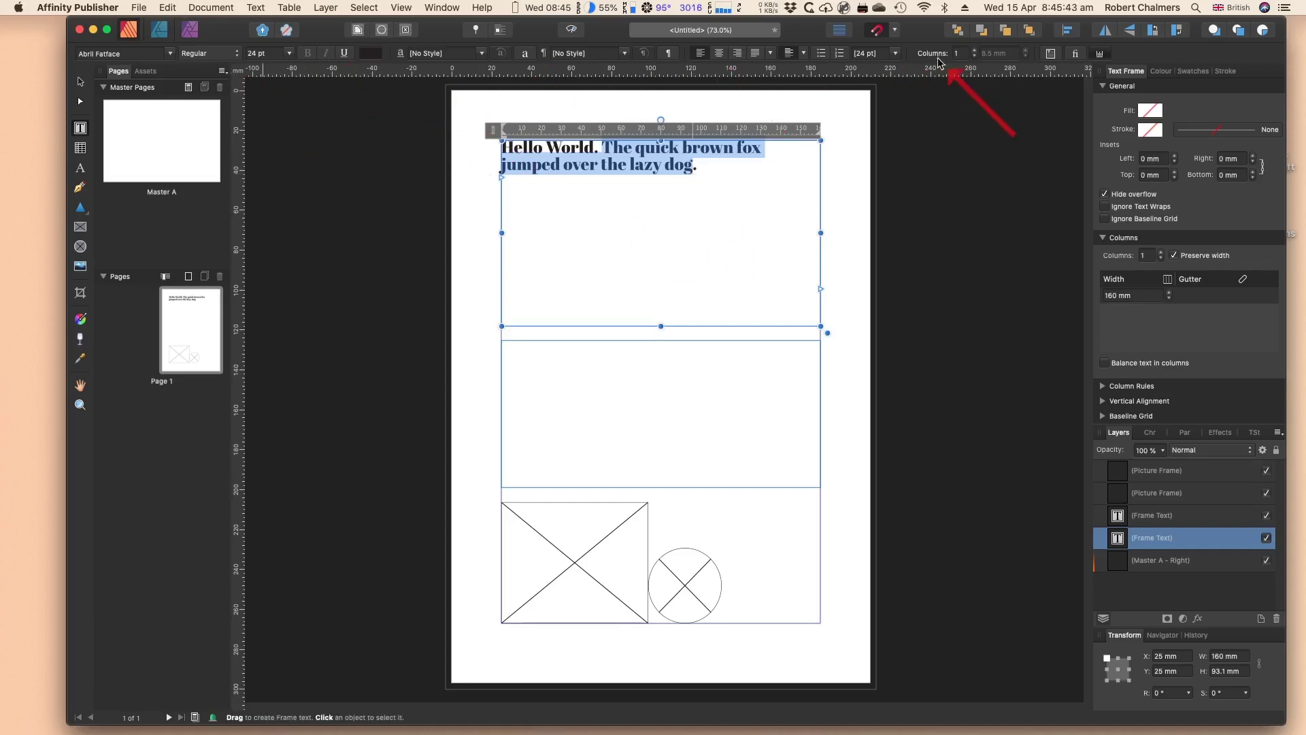
left_click(751, 210)
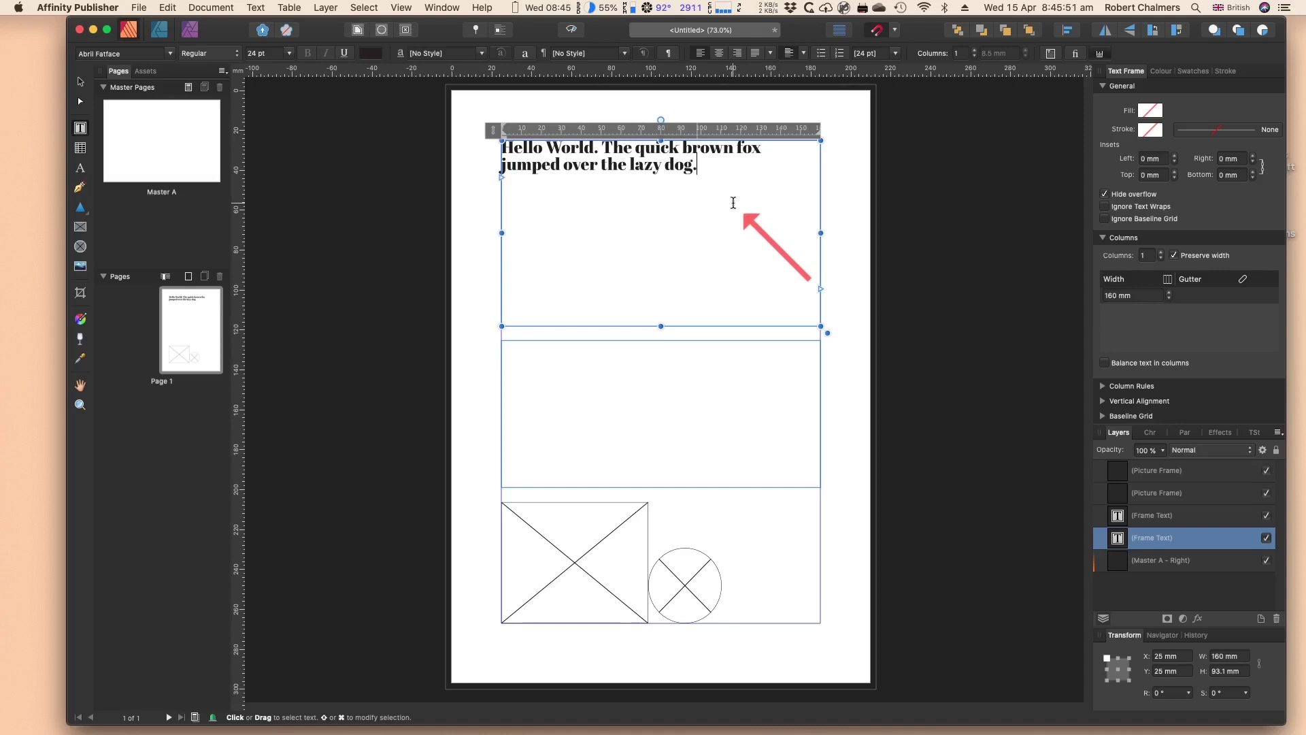
- Start a new paragraph below the "lazy dog" sentence and insert filler text into the upper frame
key("Return")
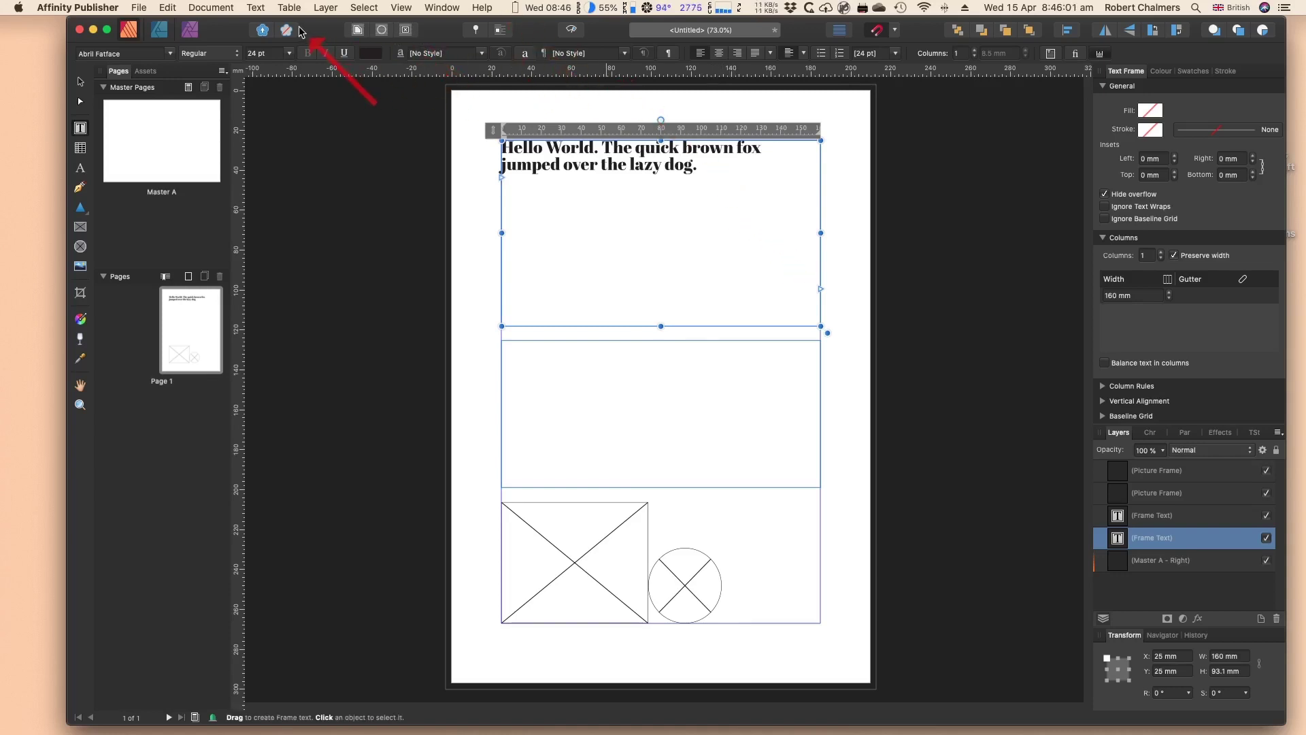
left_click(259, 9)
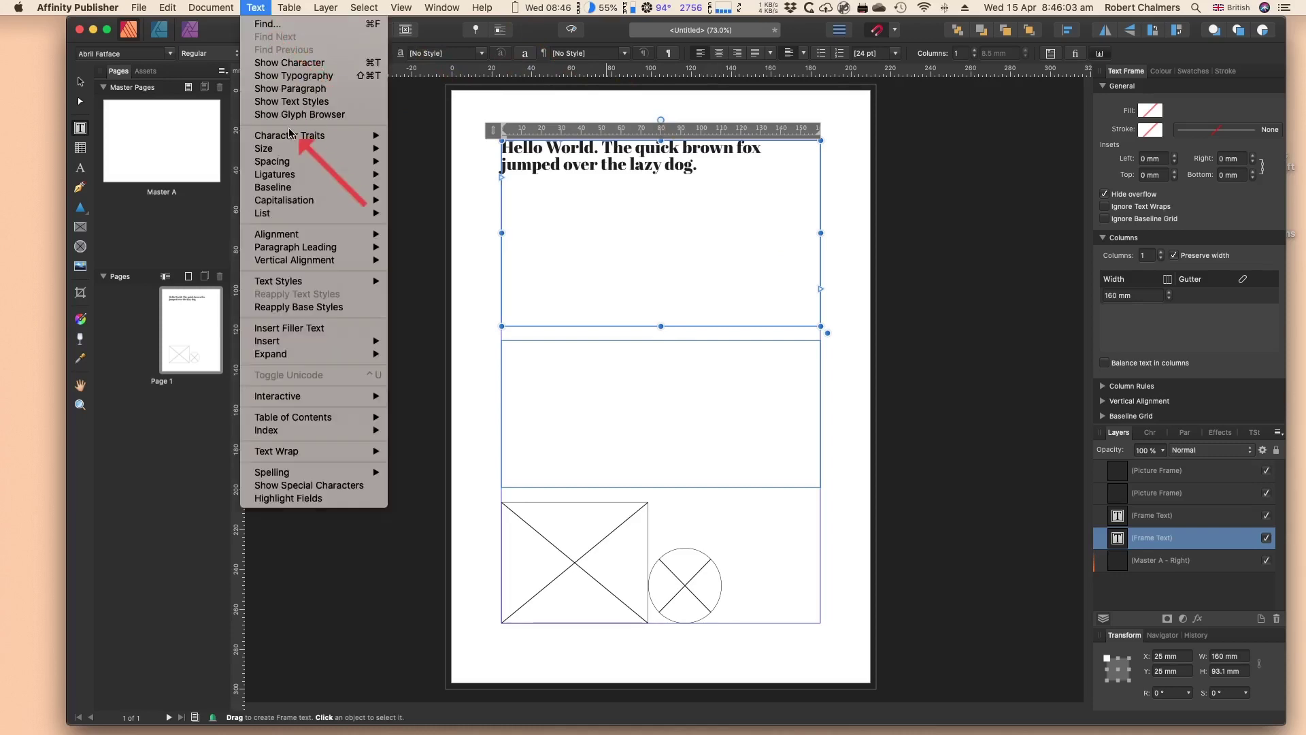
left_click(305, 328)
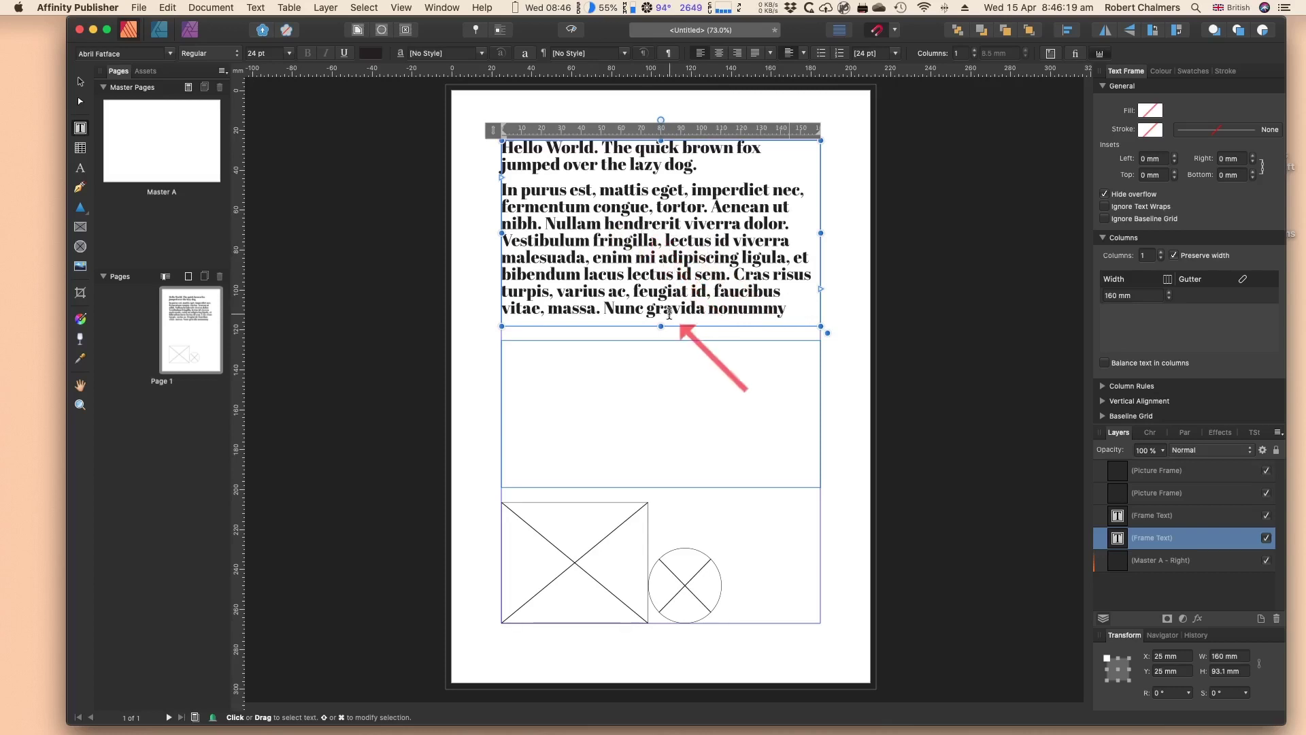
- Shorten the lower text frame from its top edge to about 37 mm high and extend the upper frame downward to about 123.5 mm high
left_click(655, 351)
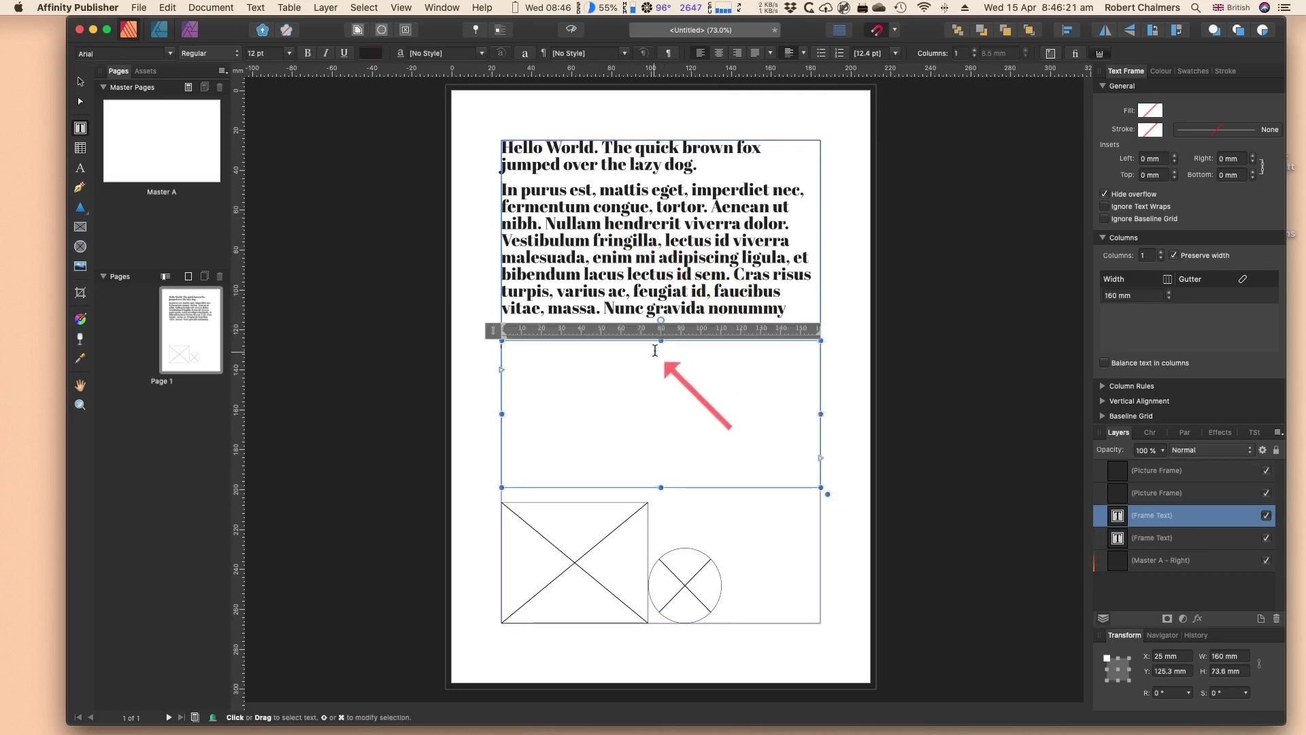
left_click_drag(660, 340, 659, 413)
left_click(659, 278)
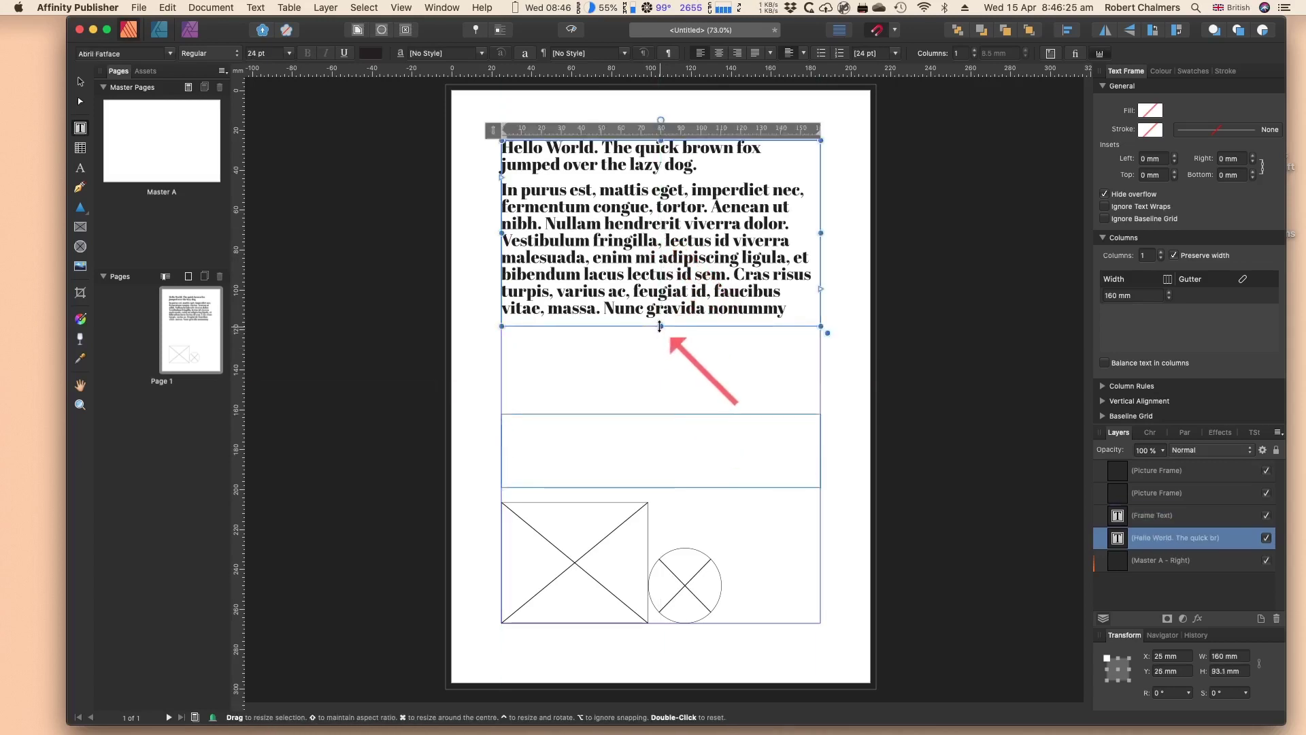
left_click_drag(660, 326, 662, 387)
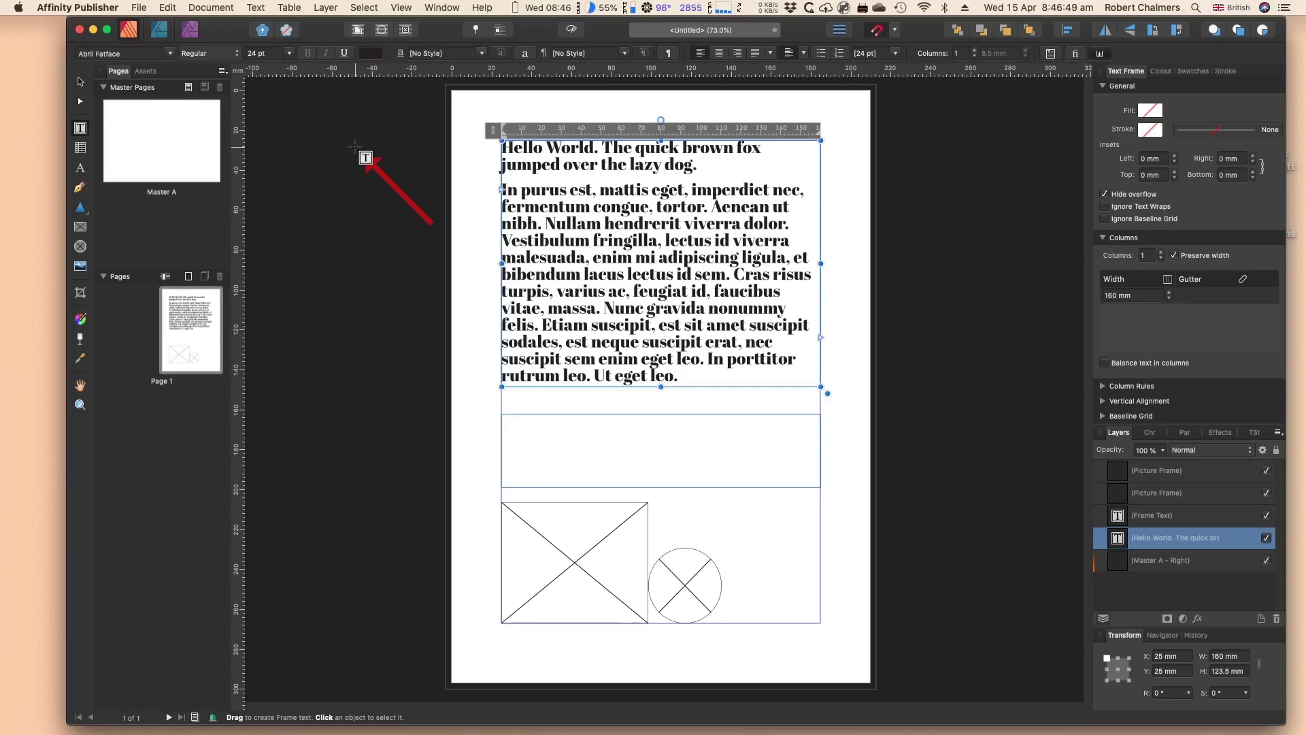
- Undo the last resize of the upper text frame
left_click(820, 339)
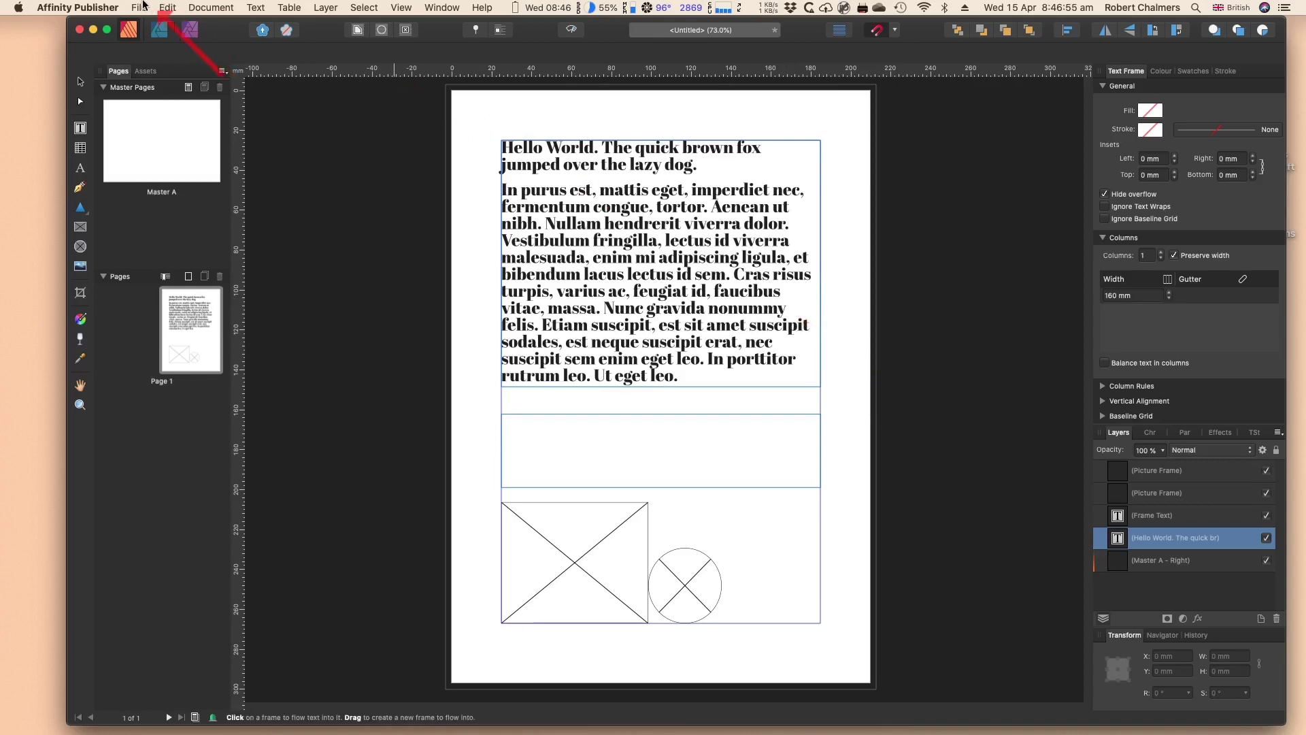
left_click(176, 18)
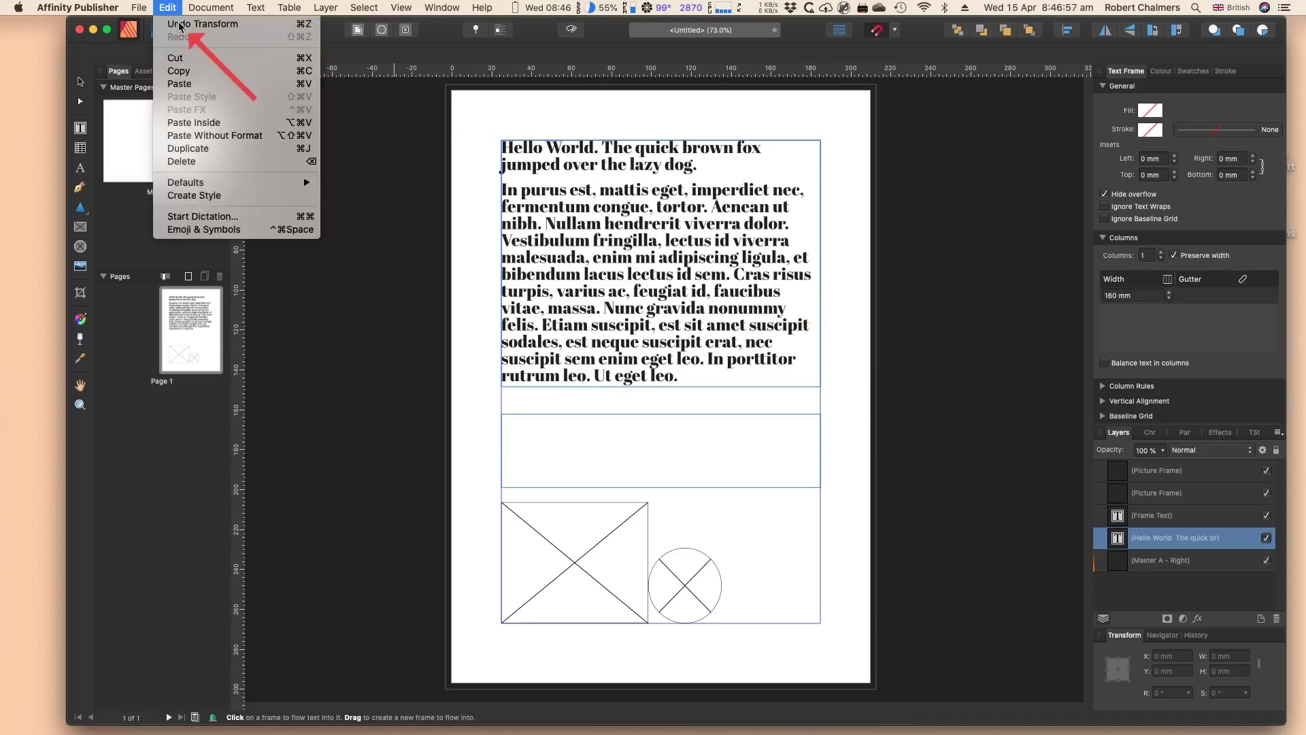
left_click(180, 25)
- Split the upper text frame into 2 columns and turn on balancing of text in columns
left_click(668, 252)
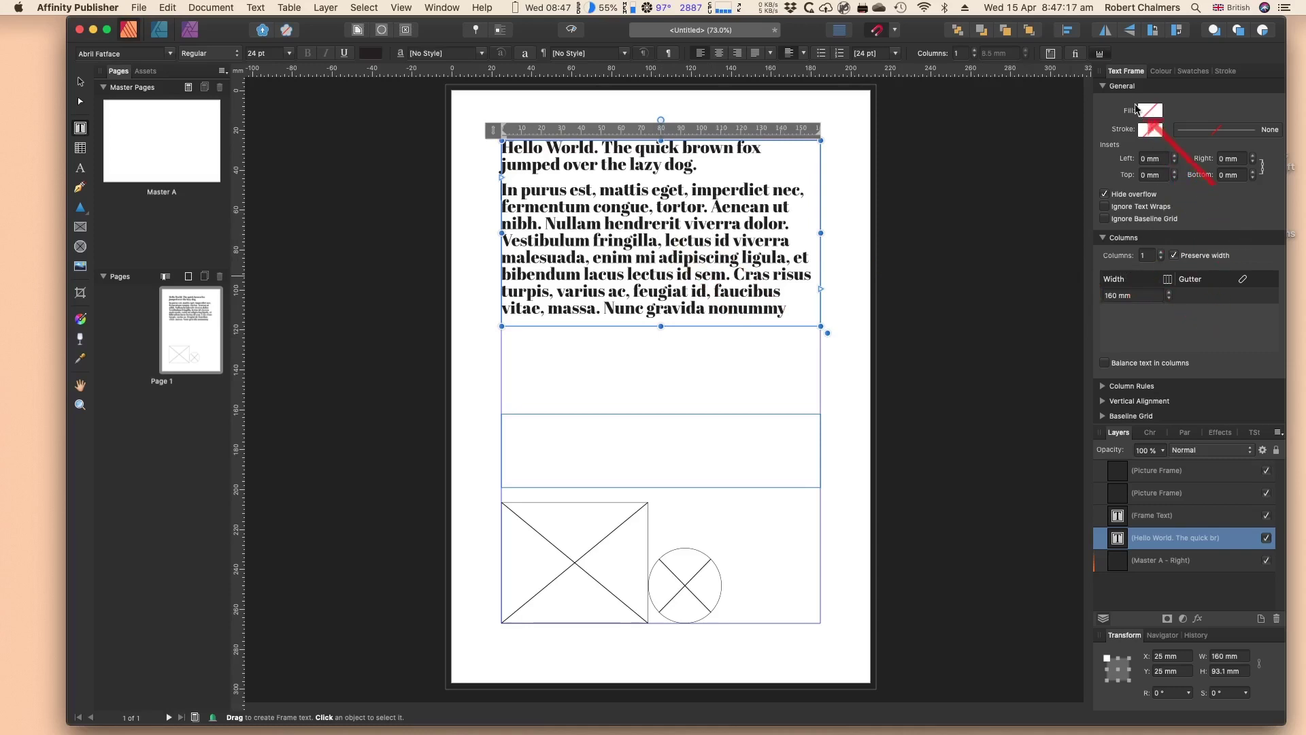
left_click(1161, 253)
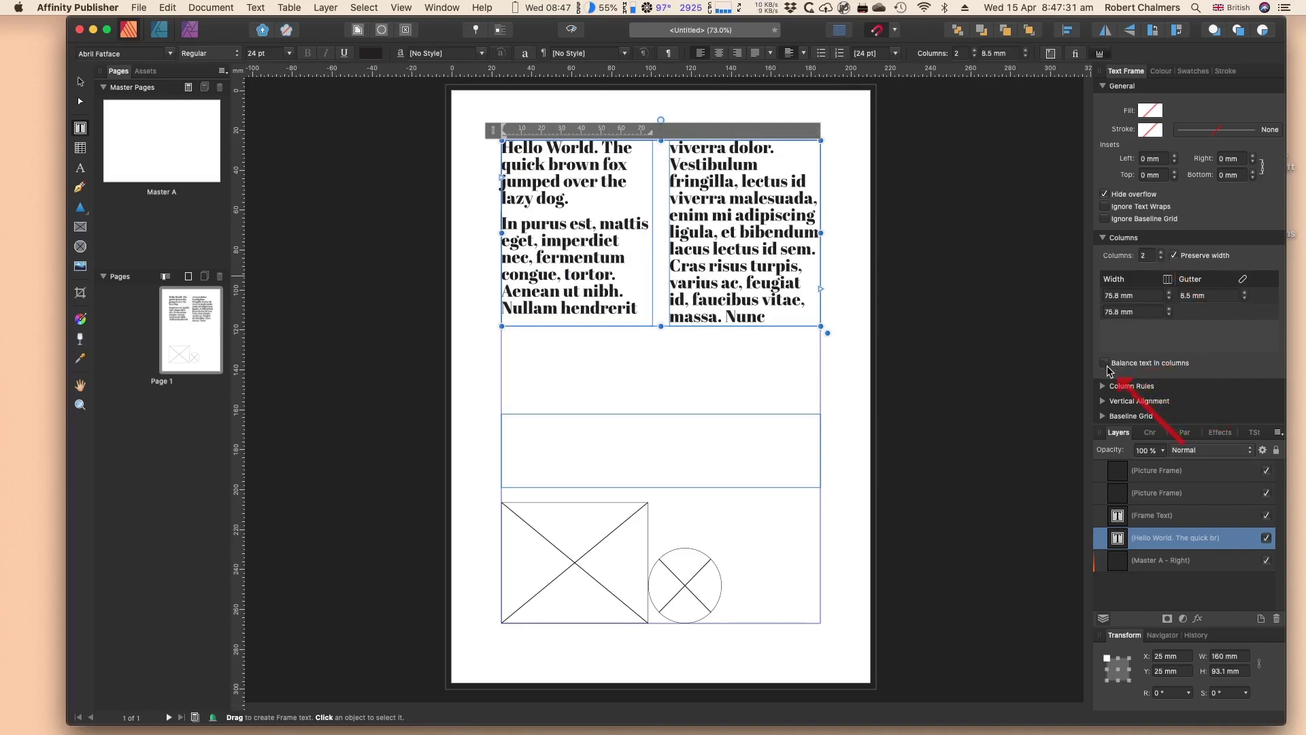
left_click(1105, 363)
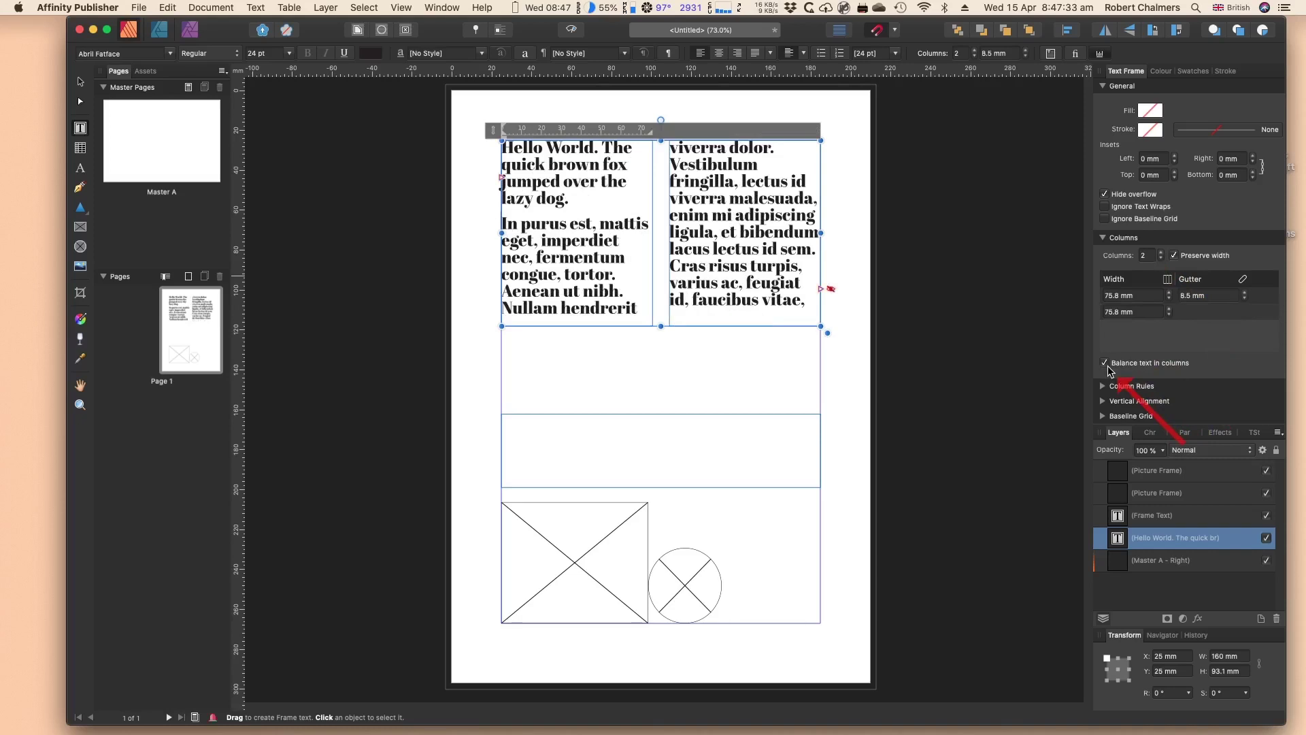
left_click(1104, 364)
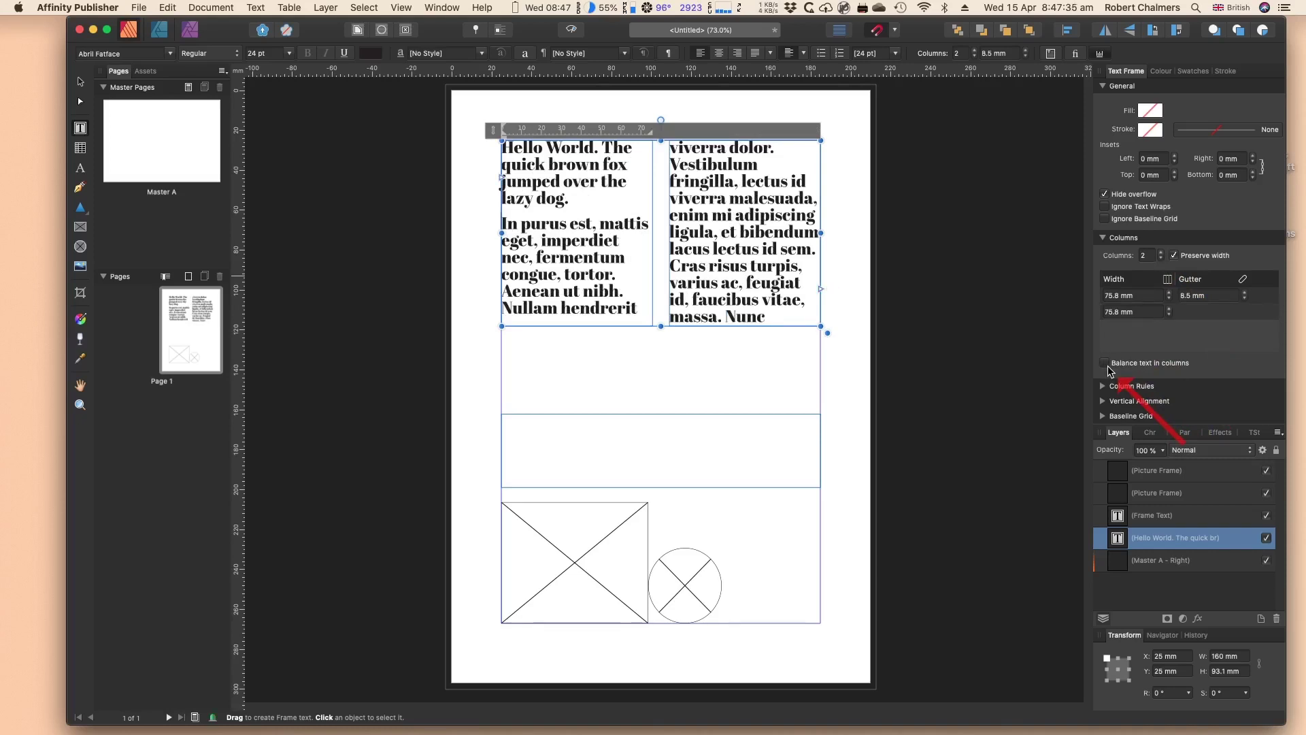
left_click(1105, 364)
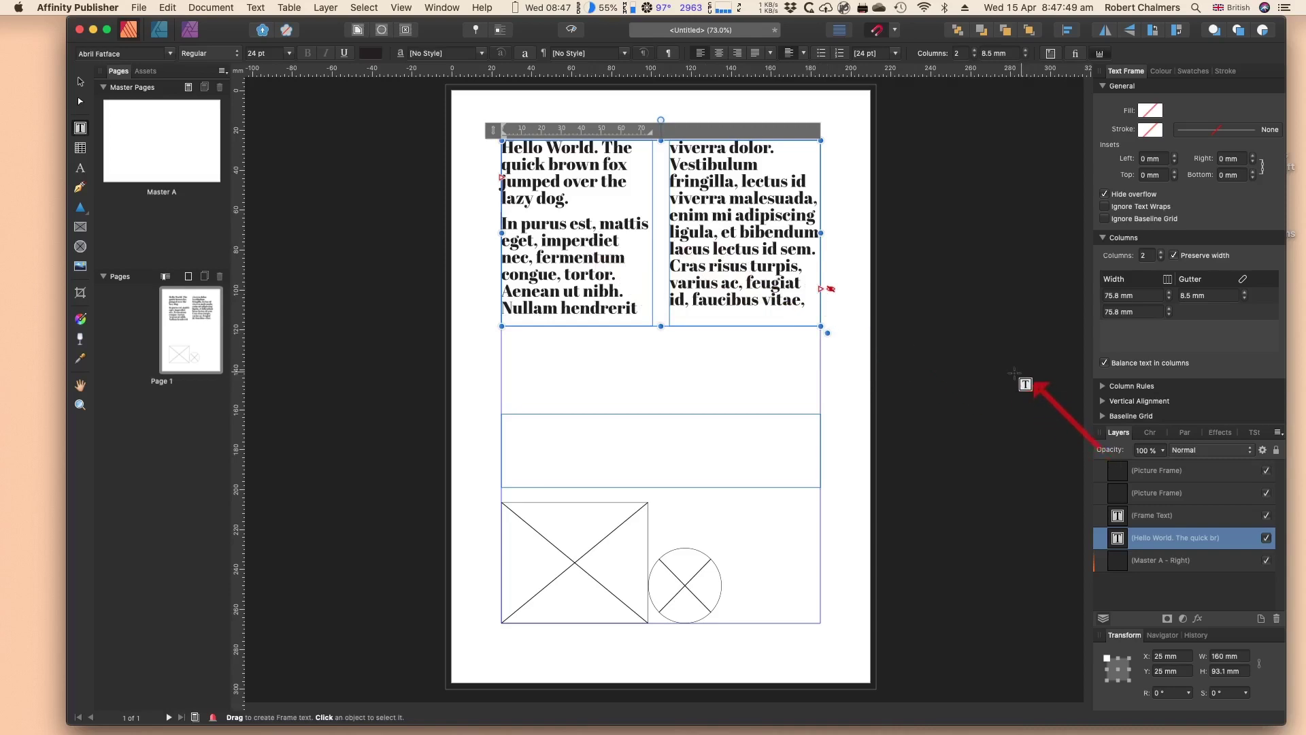
- Extend the lower text frame upward to about 69 mm high, ending just below the two-column frame
left_click(683, 430)
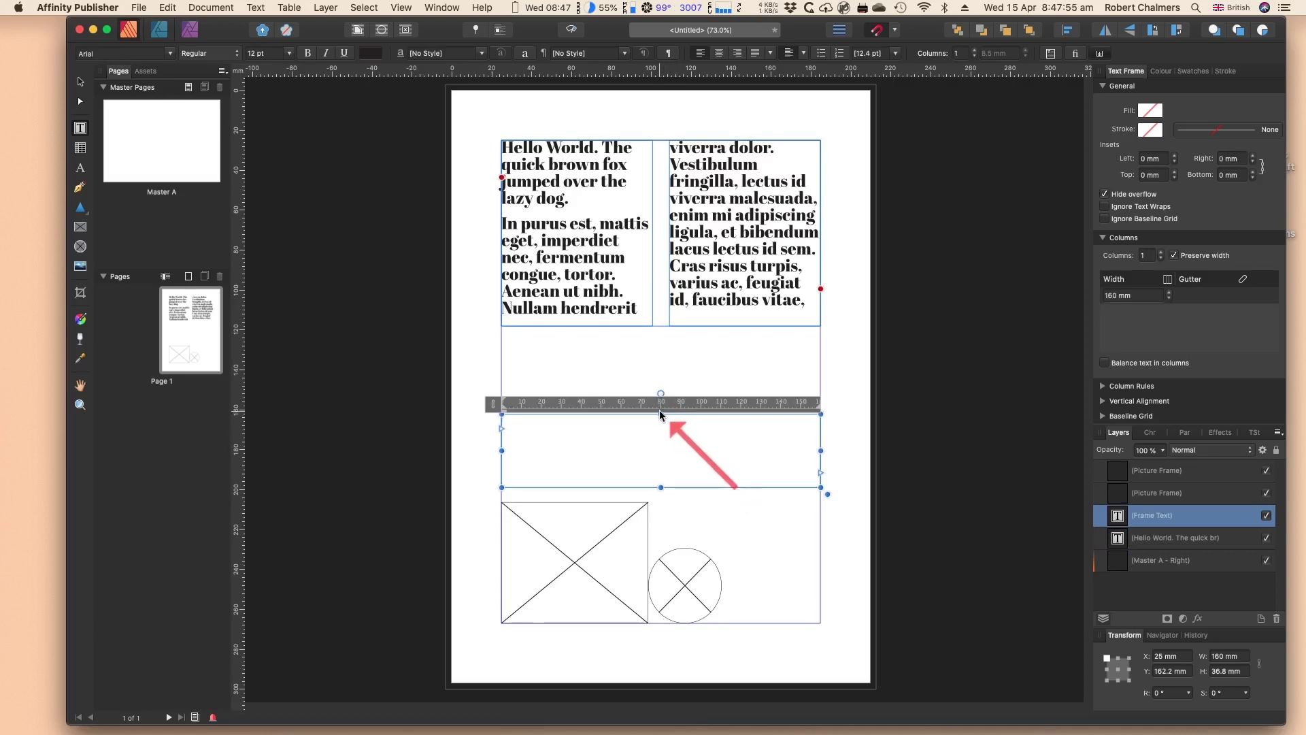
left_click_drag(660, 412, 662, 350)
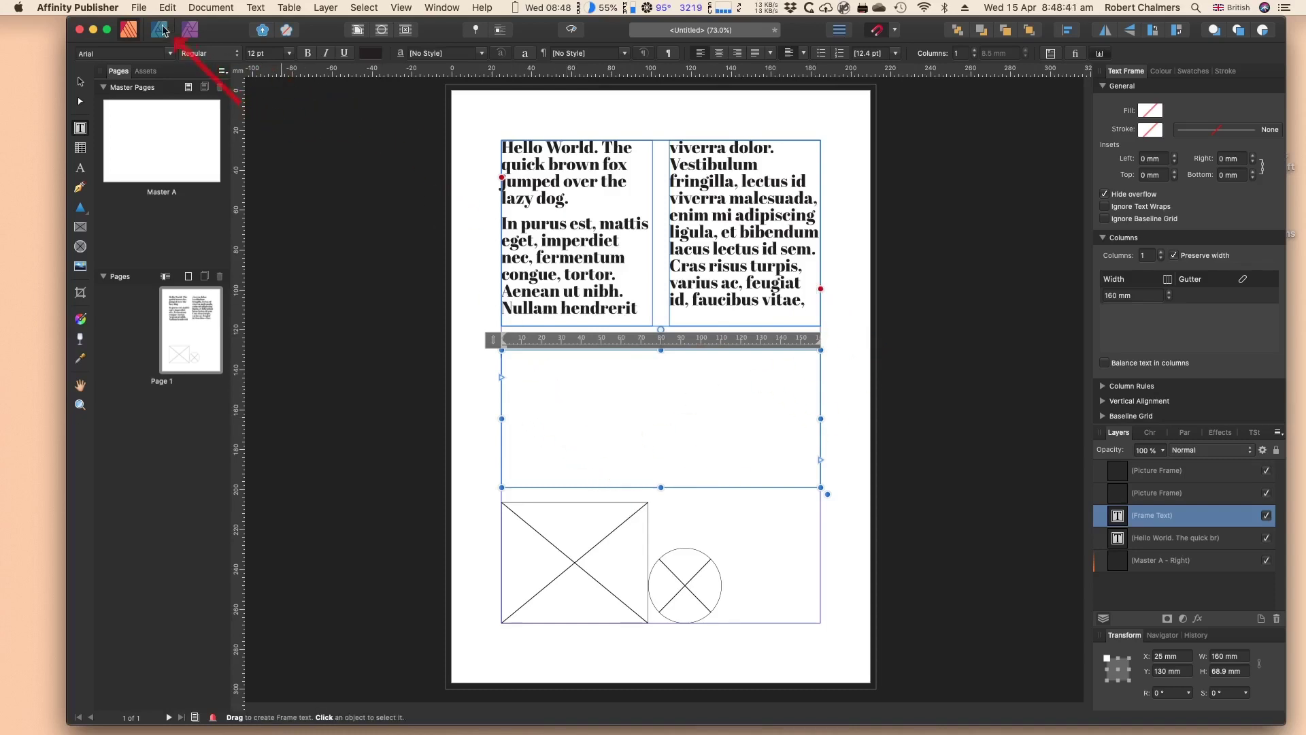
- Place the Meridian Word document from the "Arcadia - Ley Line Terminus" folder into the lower text frame
left_click(140, 8)
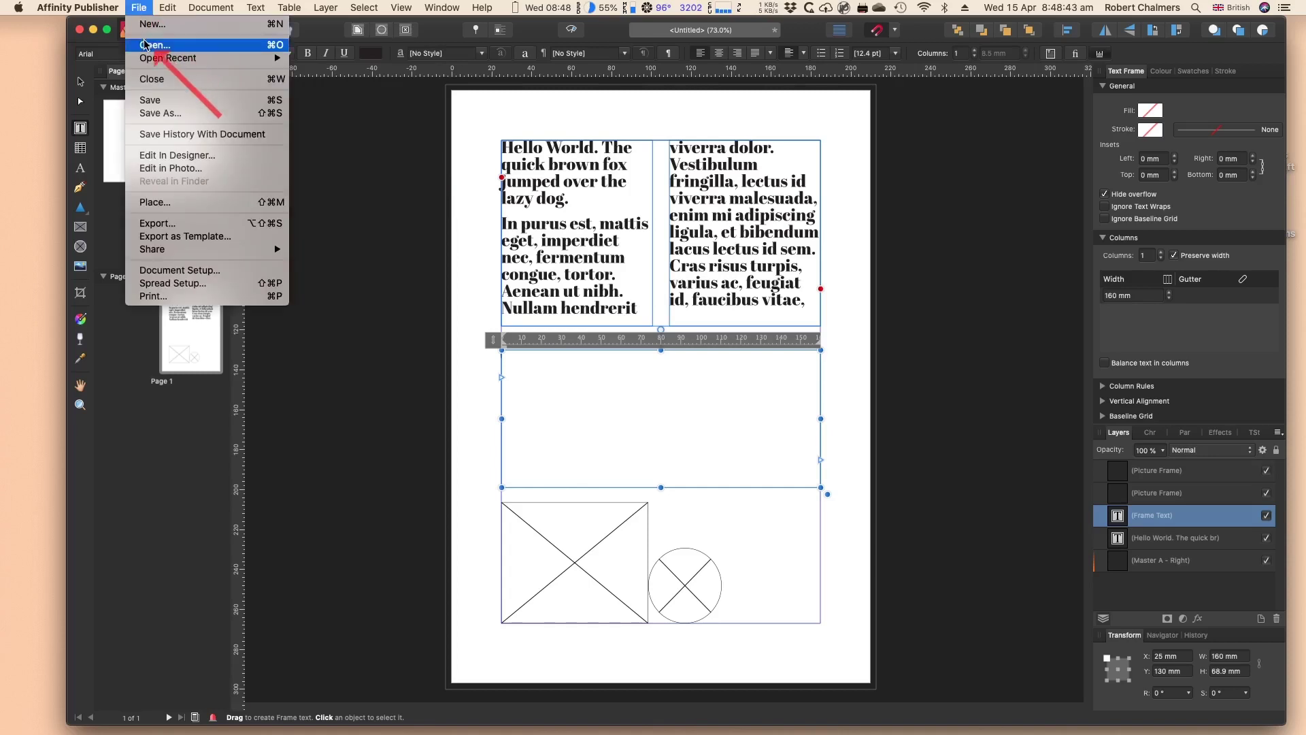
left_click(182, 203)
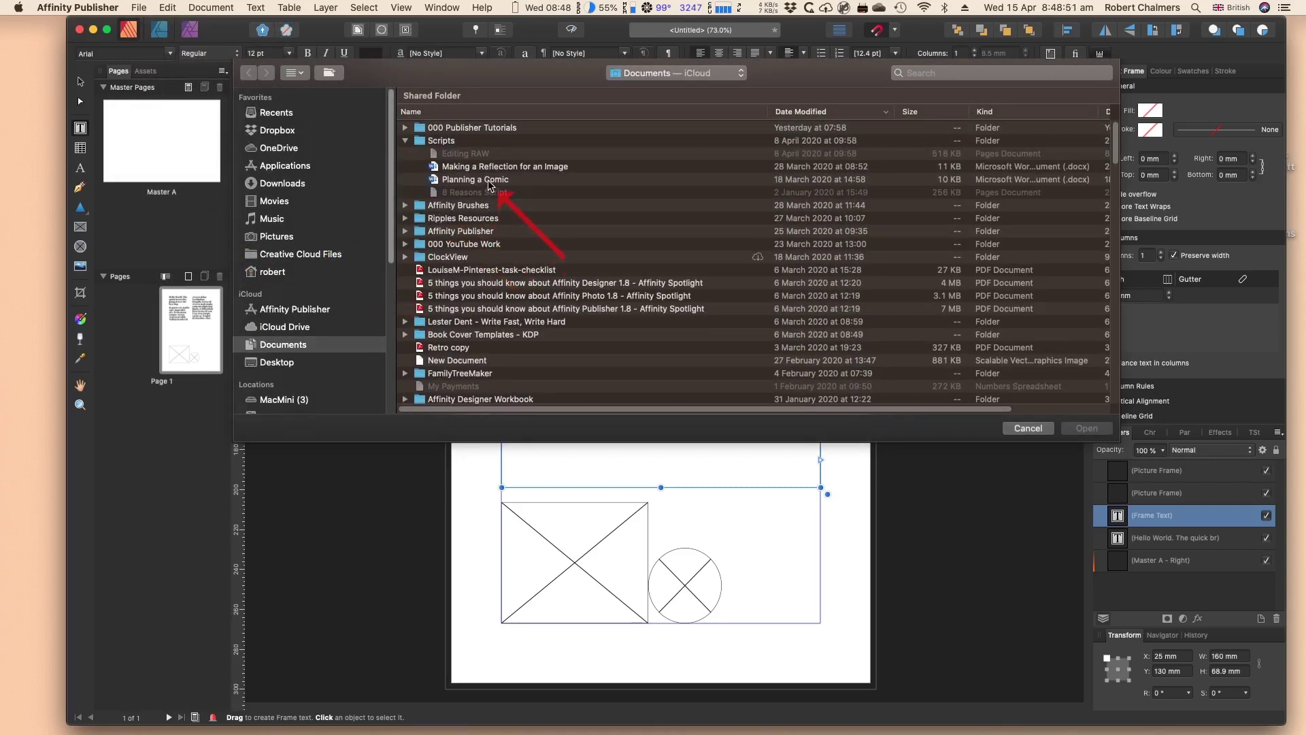
scroll(516, 258, "down", 10)
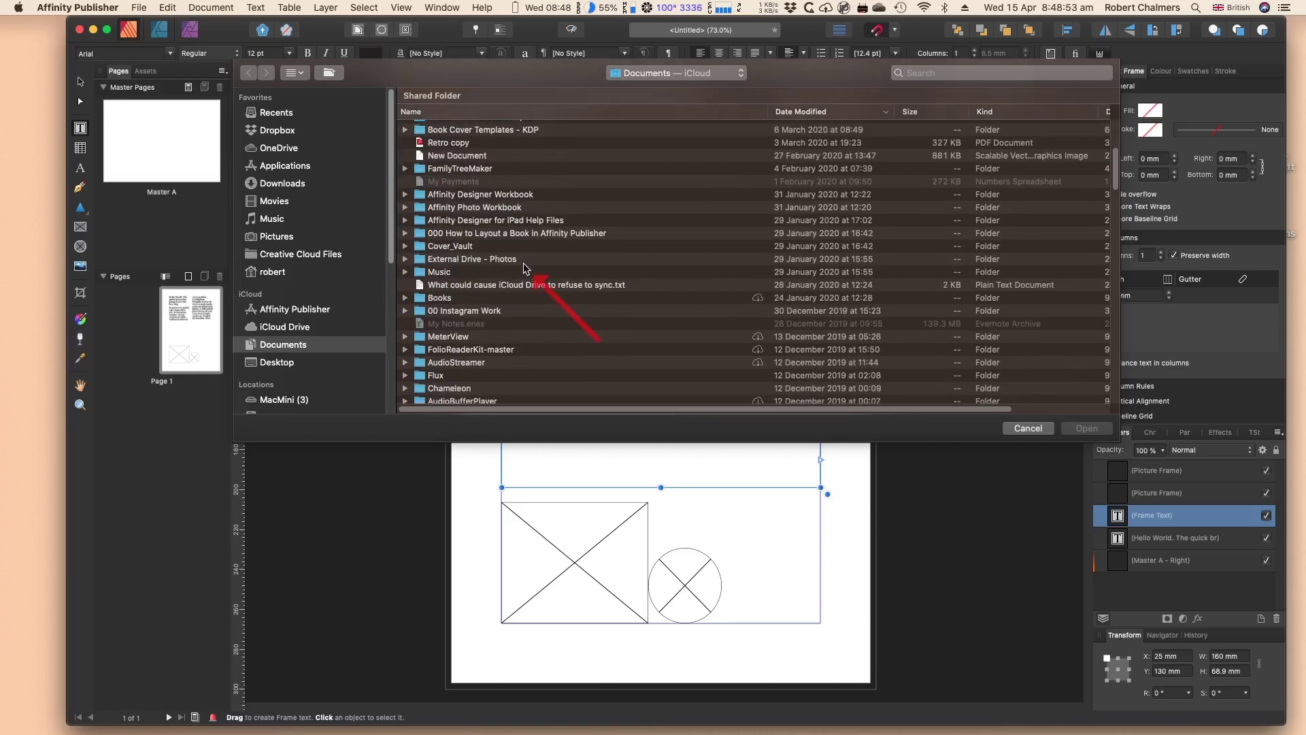
scroll(523, 269, "down", 5)
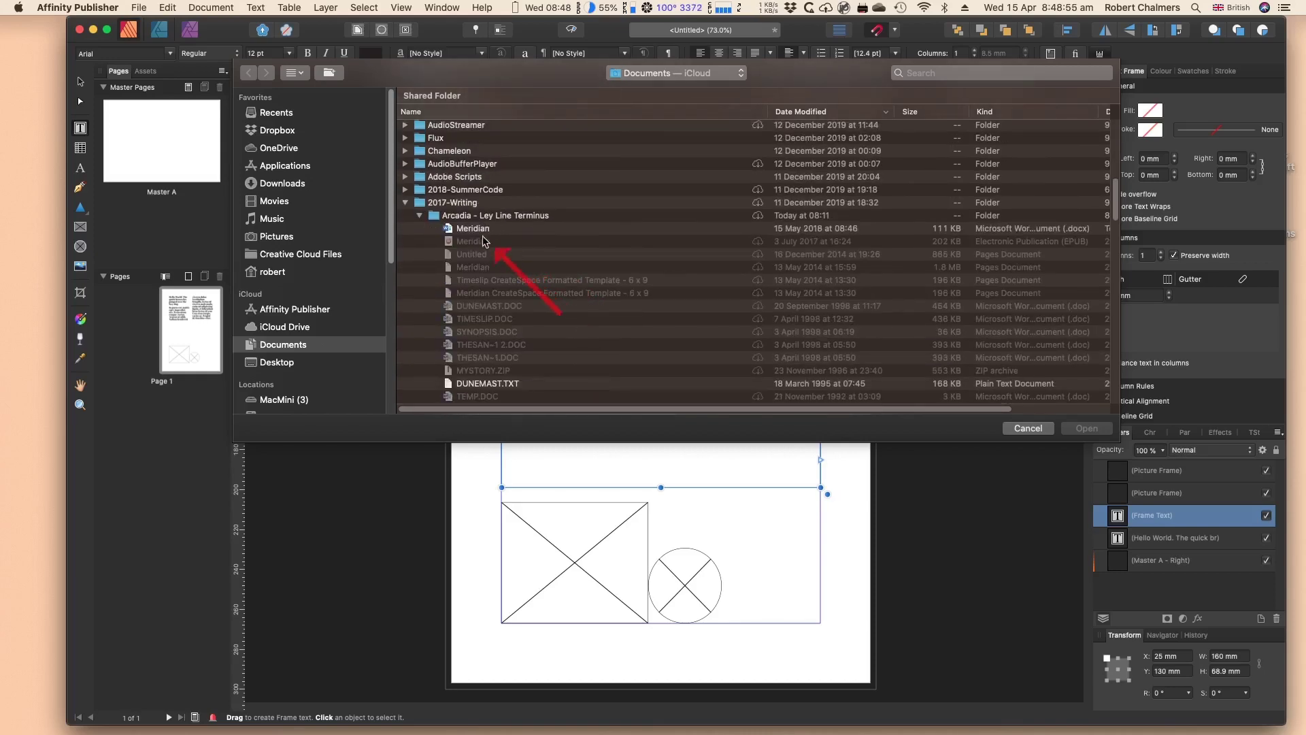
left_click(480, 230)
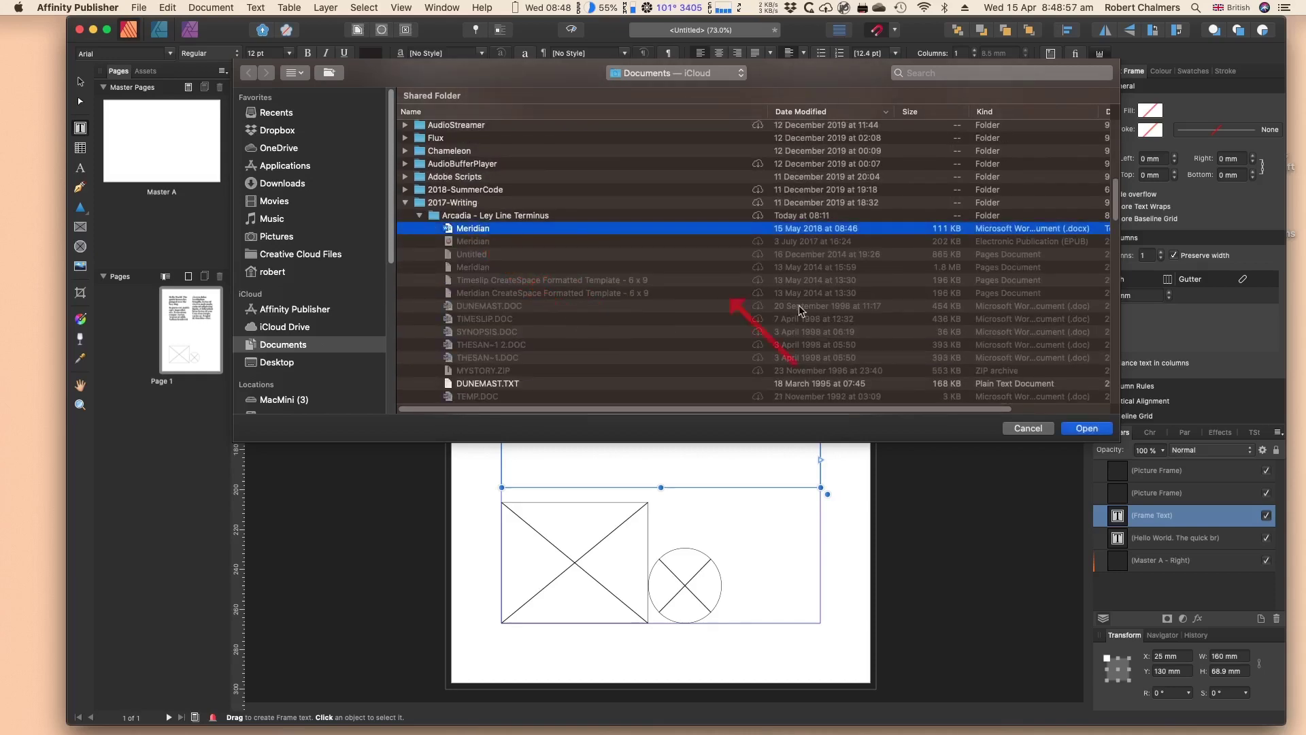
left_click(1076, 431)
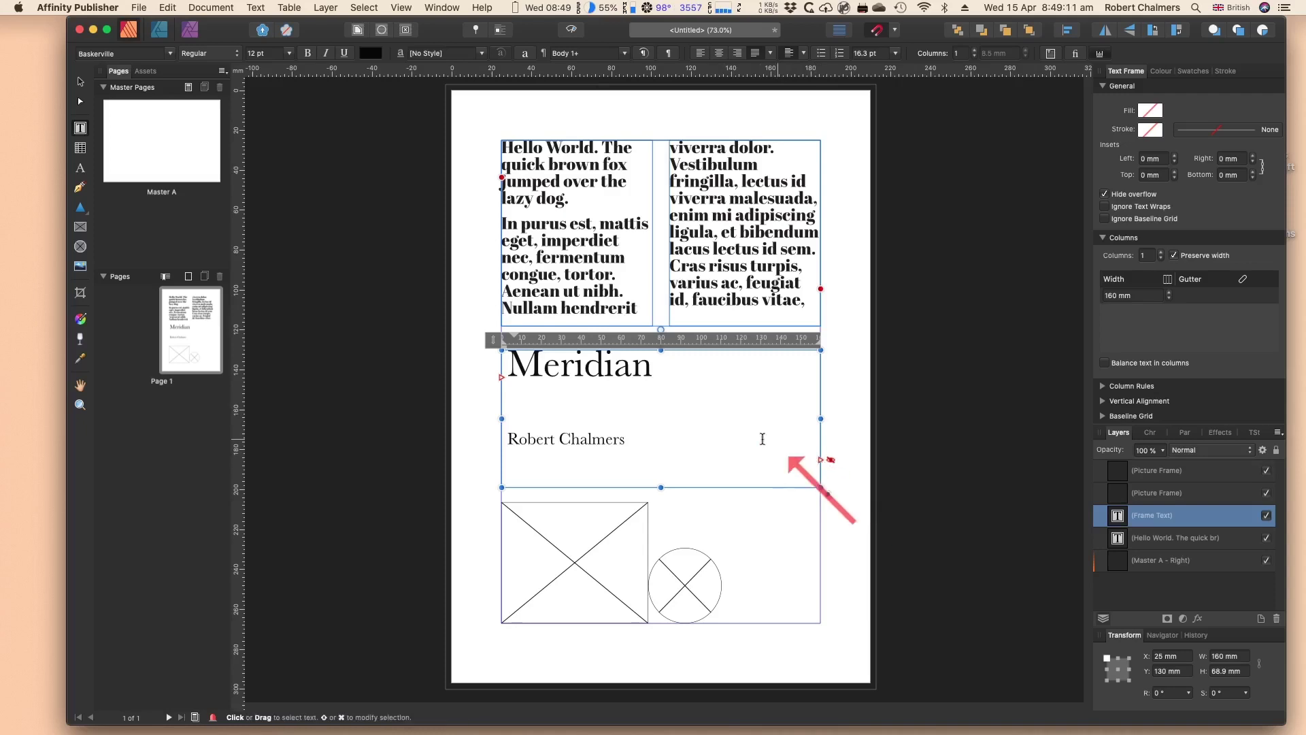
- Delete the rectangular and elliptical picture frames at the foot of the page
scroll(720, 423, "up", 1)
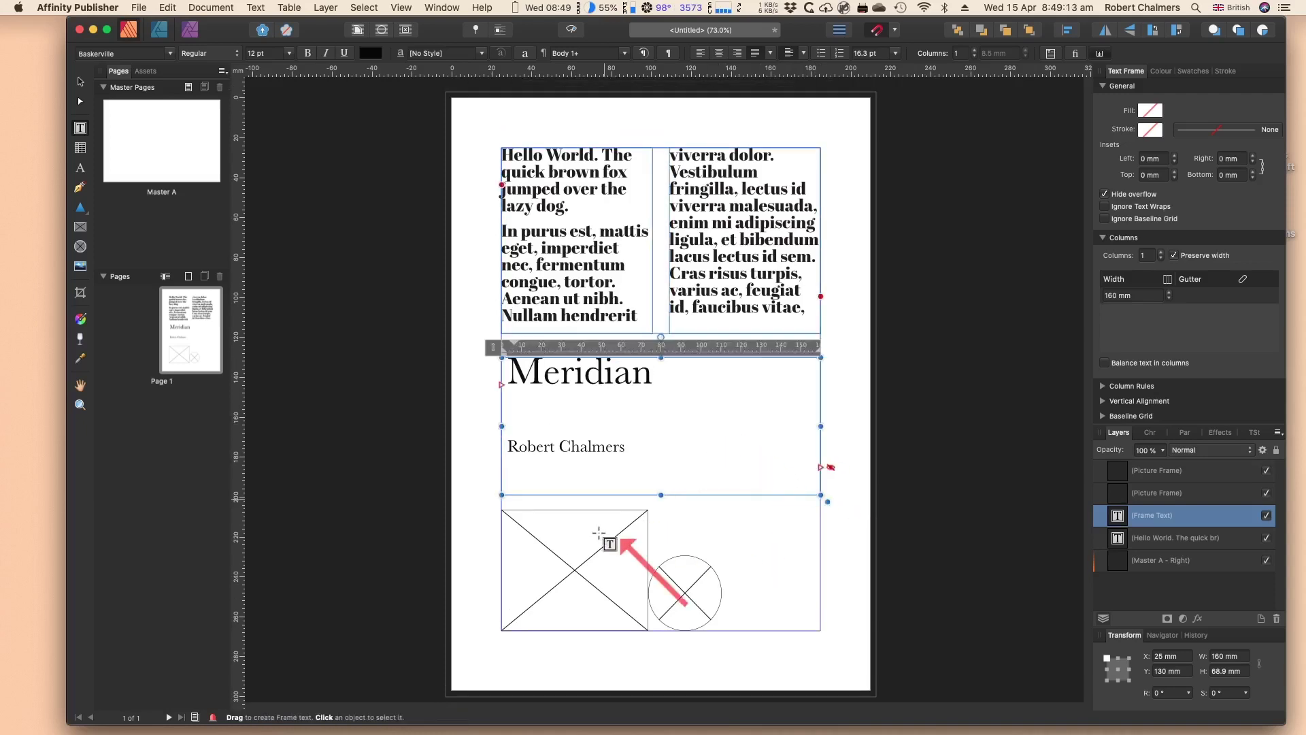
left_click(575, 542)
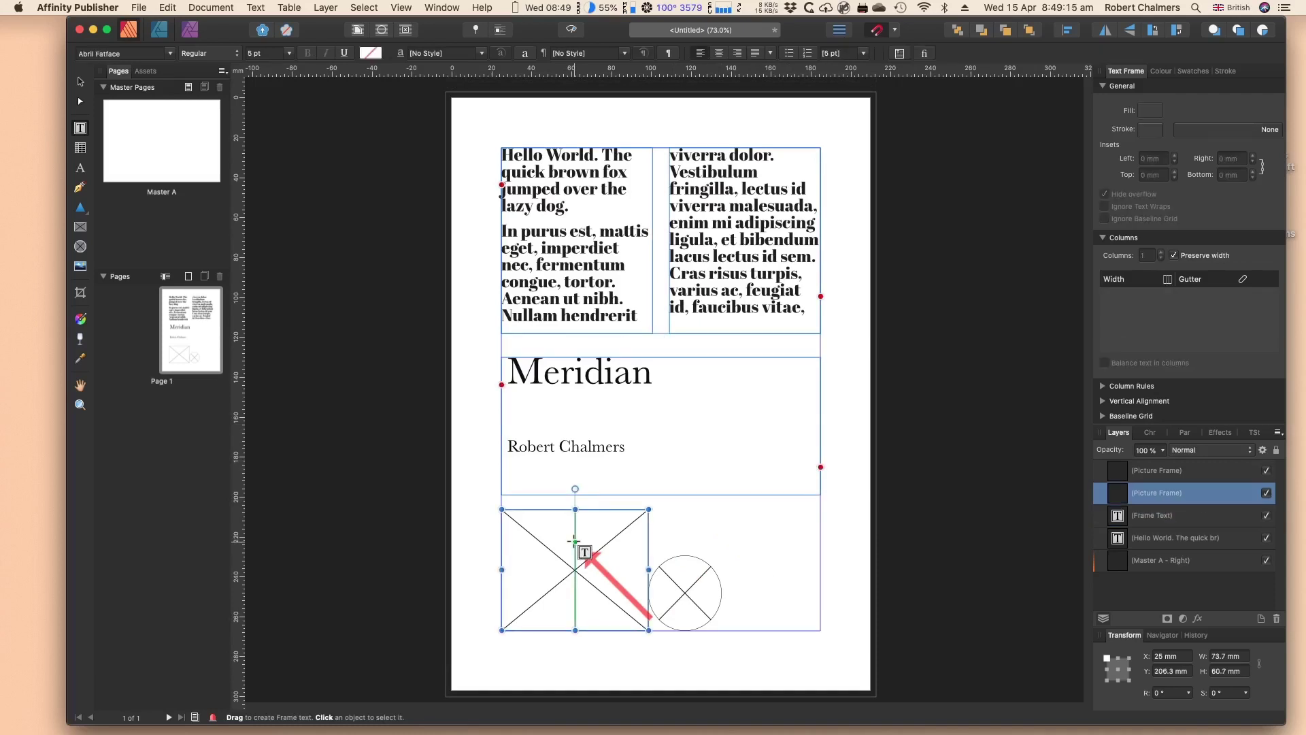
key("Delete")
left_click(707, 592)
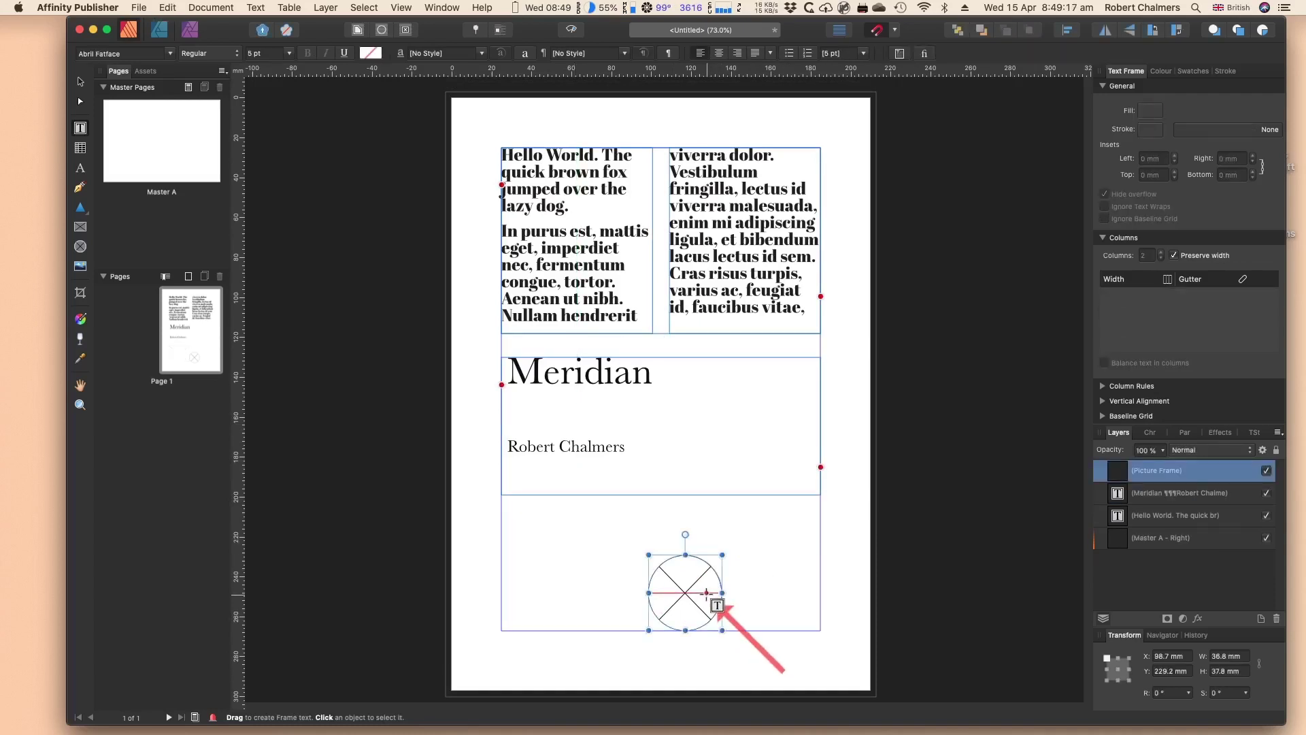
key("Delete")
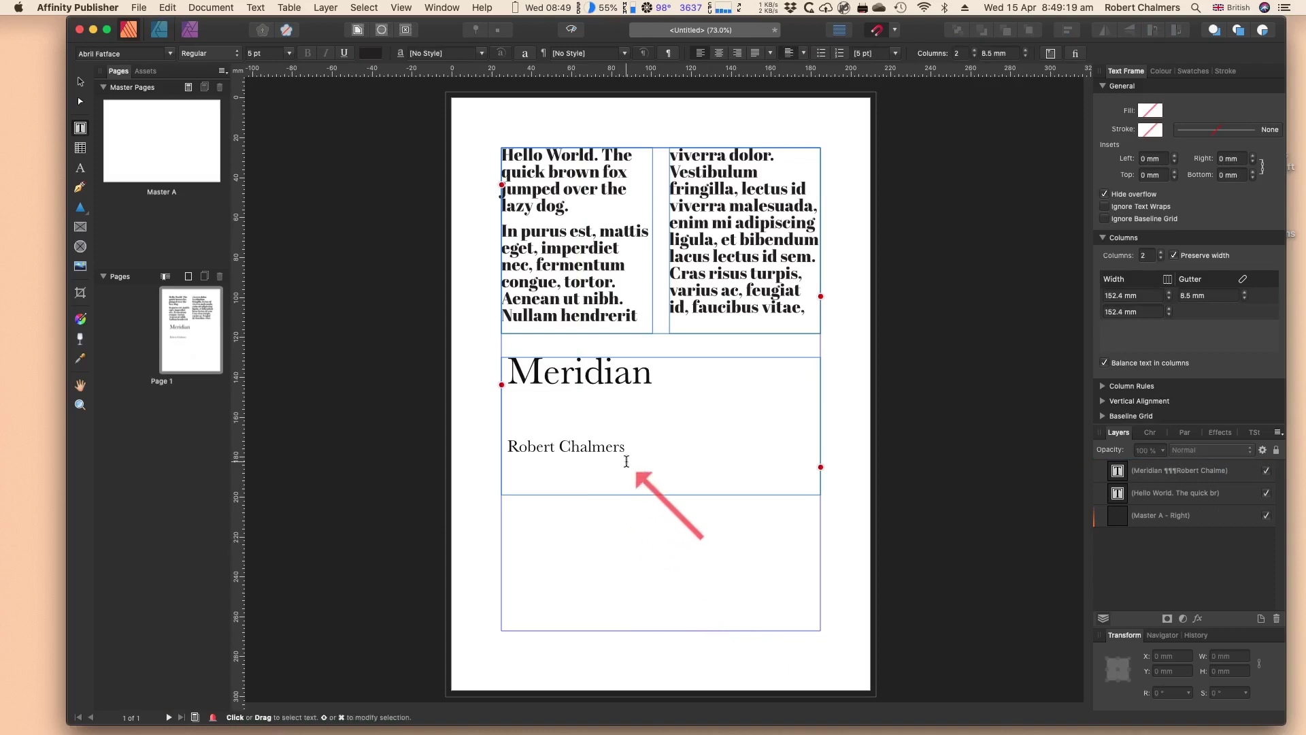
- Extend the lower text frame down to the page's bottom margin, making it about 136.5 mm high
left_click(635, 469)
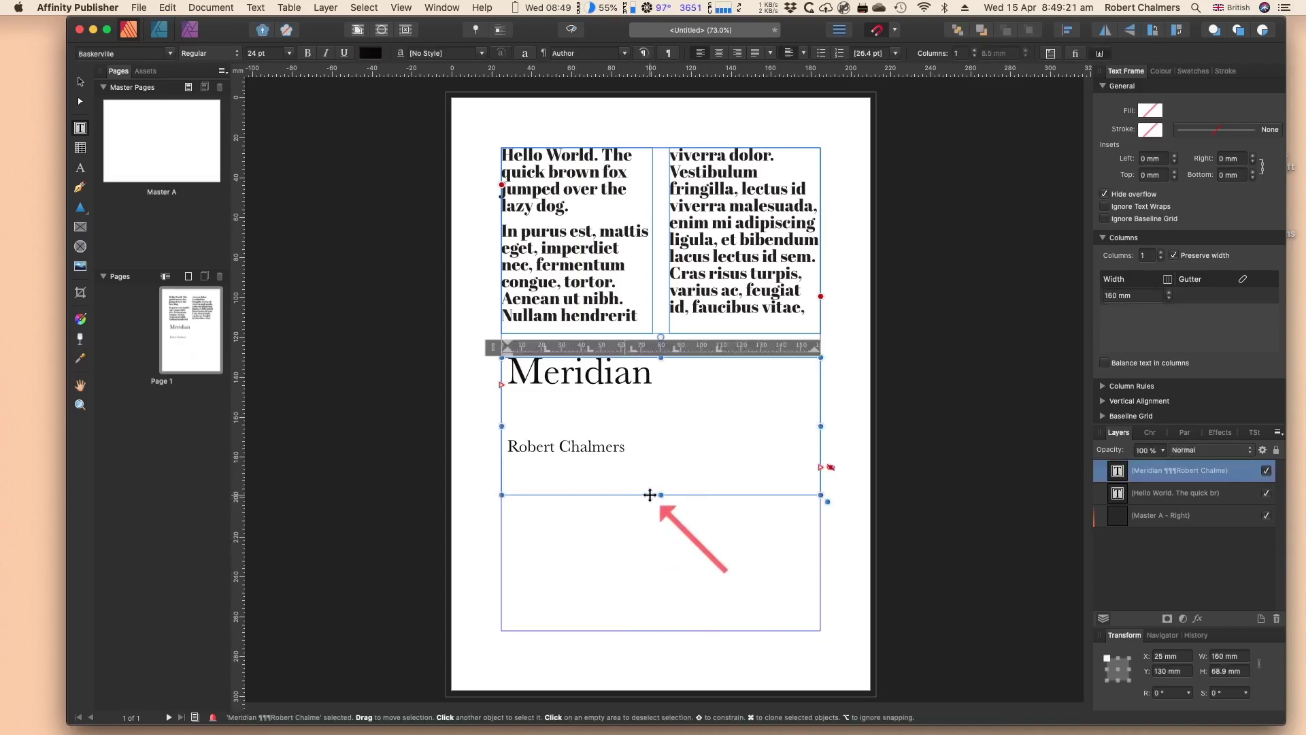
left_click_drag(650, 495, 647, 495)
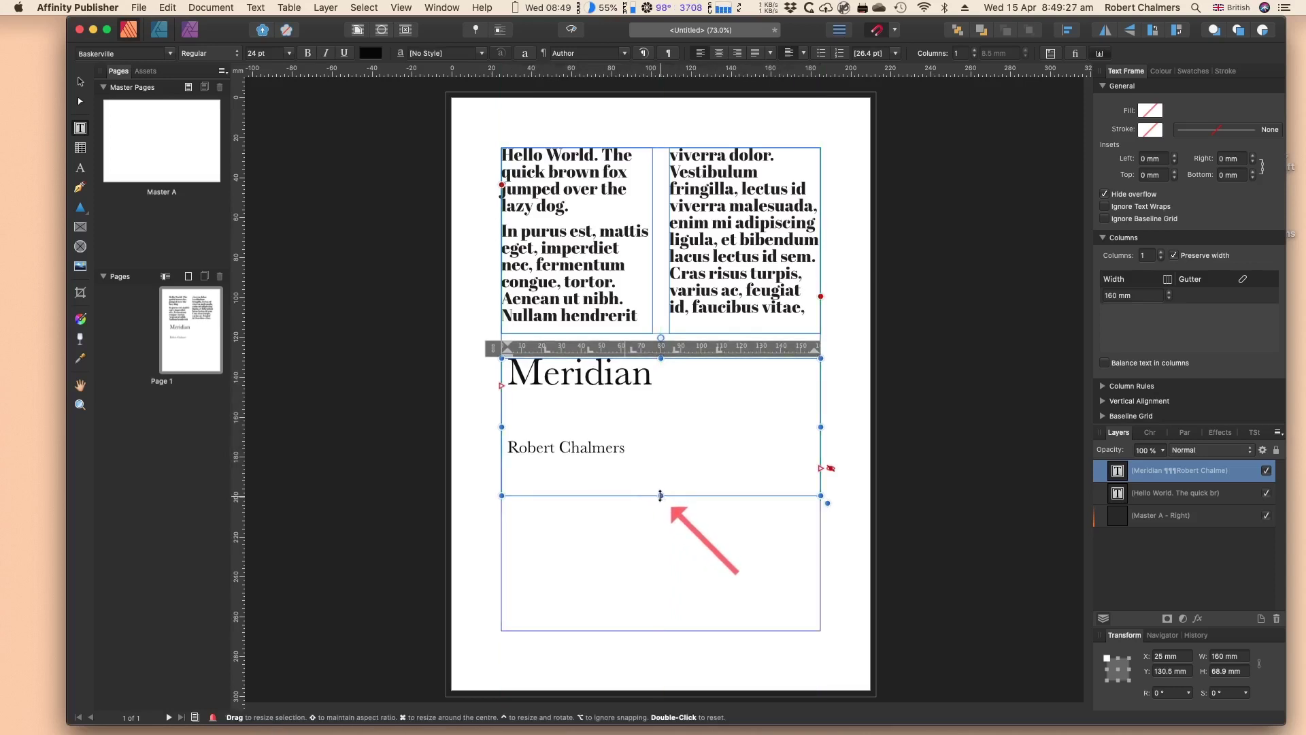
left_click_drag(660, 496, 661, 630)
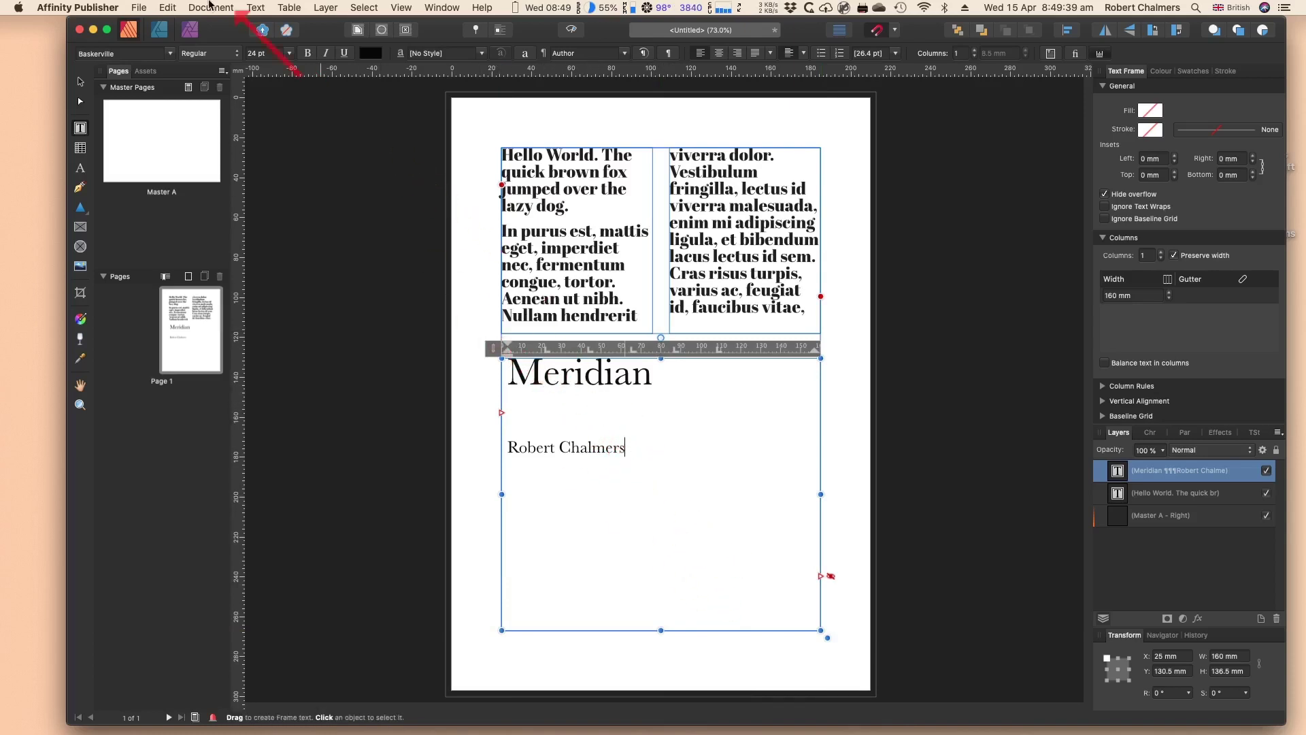
- Place the "Planning a Comic" Word document from the Scripts folder after the existing text in the lower frame
left_click(256, 8)
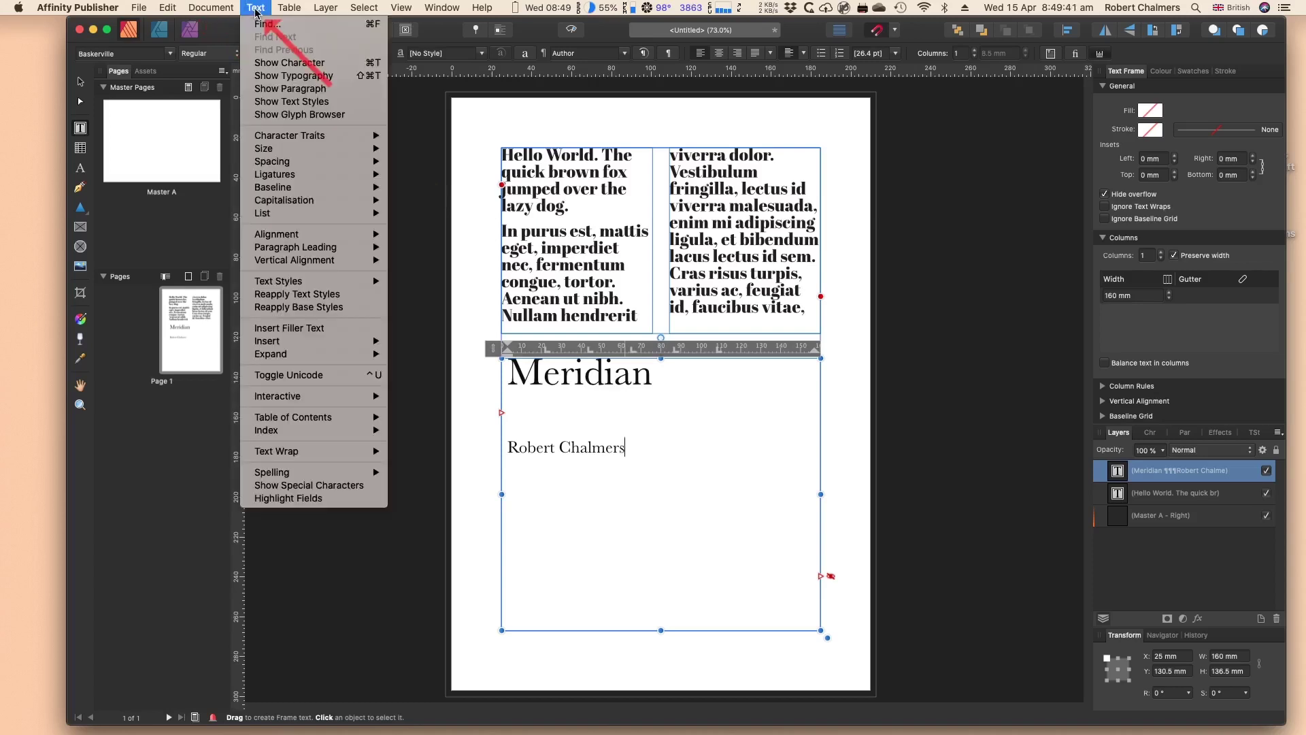
mouse_move(139, 8)
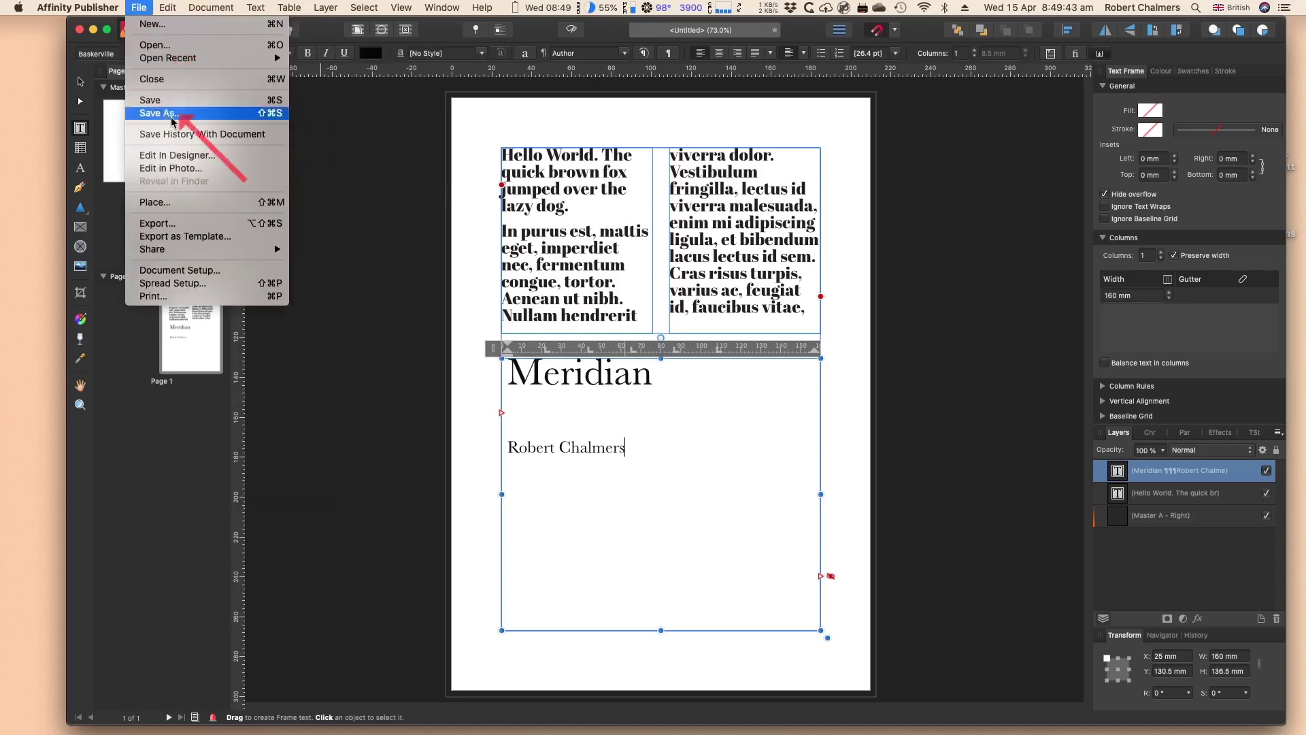
left_click(193, 202)
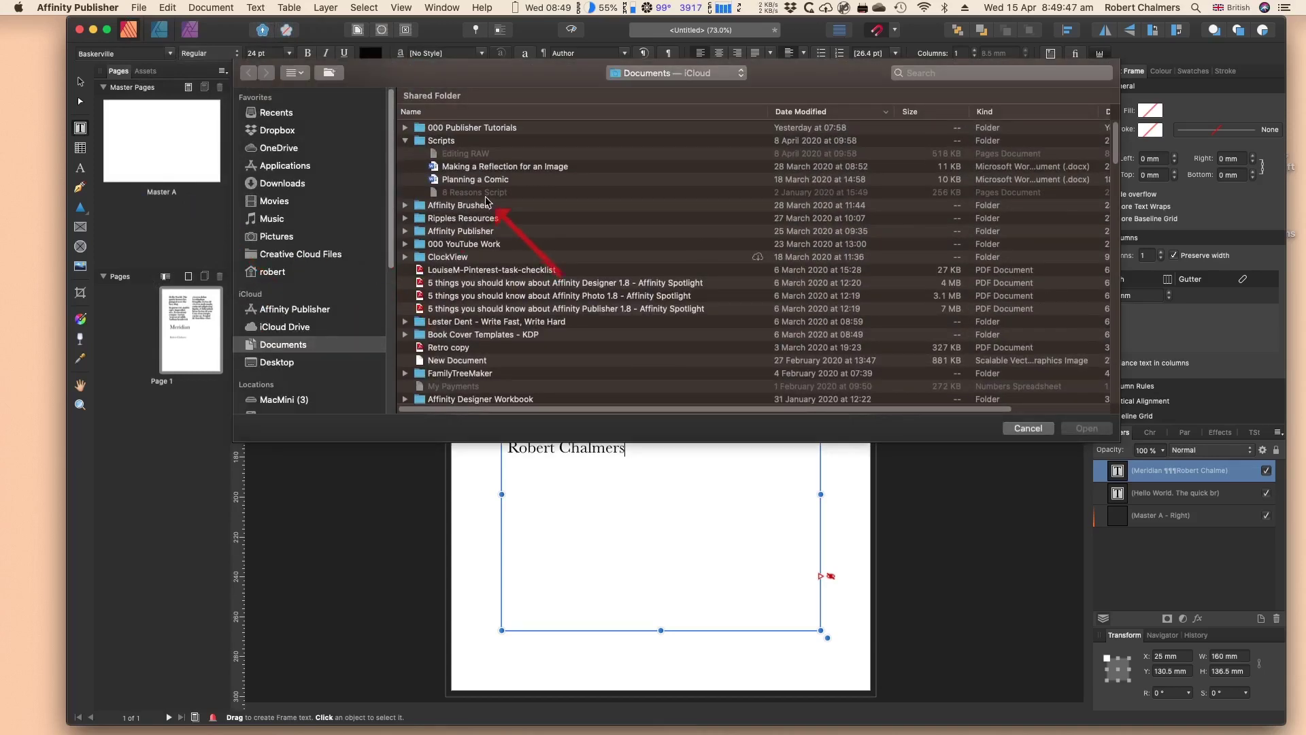
left_click(503, 180)
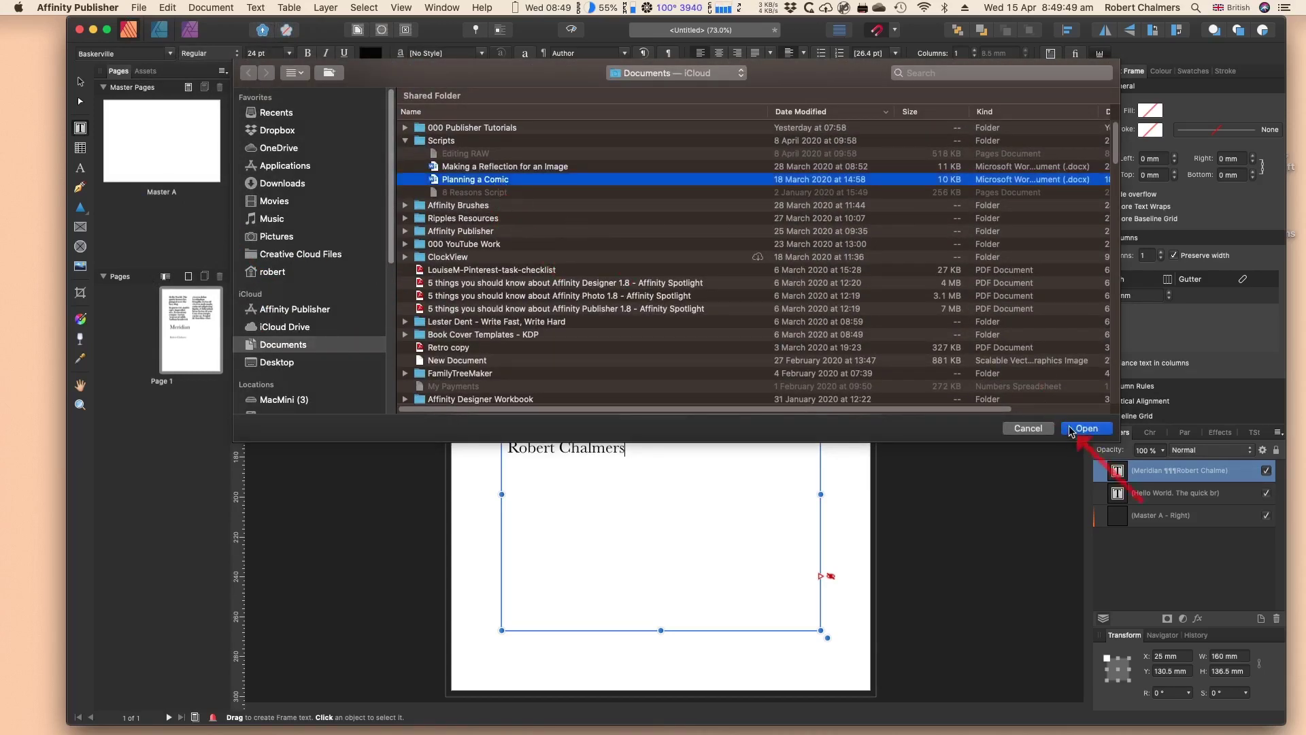
left_click(1086, 428)
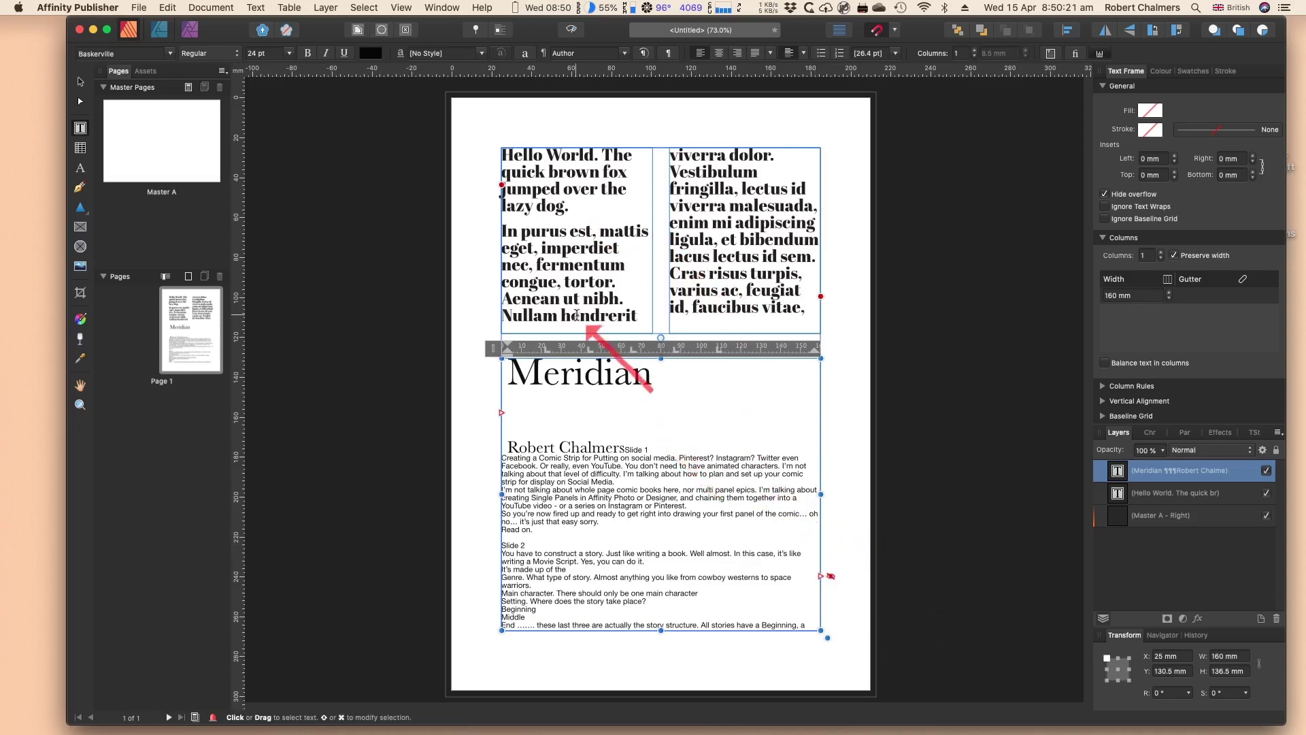
- Switch on Preview Mode and examine the page and its two text frames without guides and margins
left_click(400, 9)
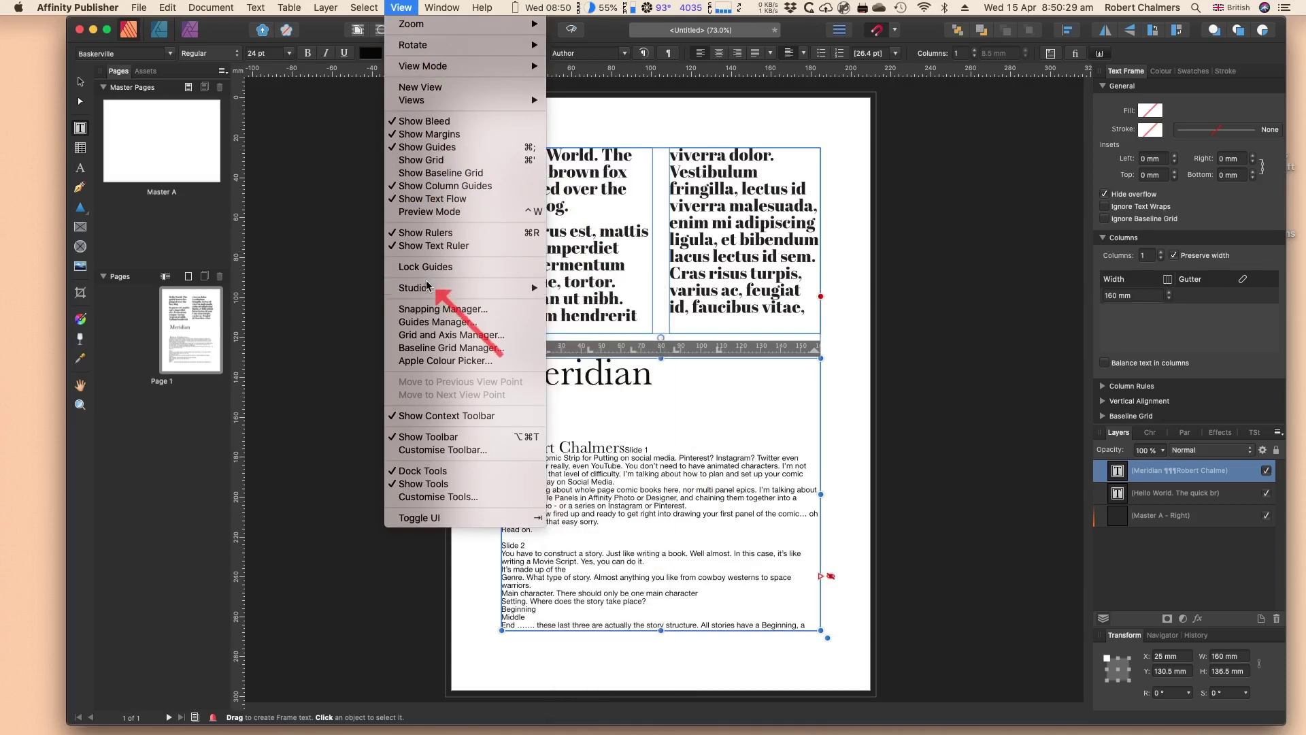
left_click(429, 212)
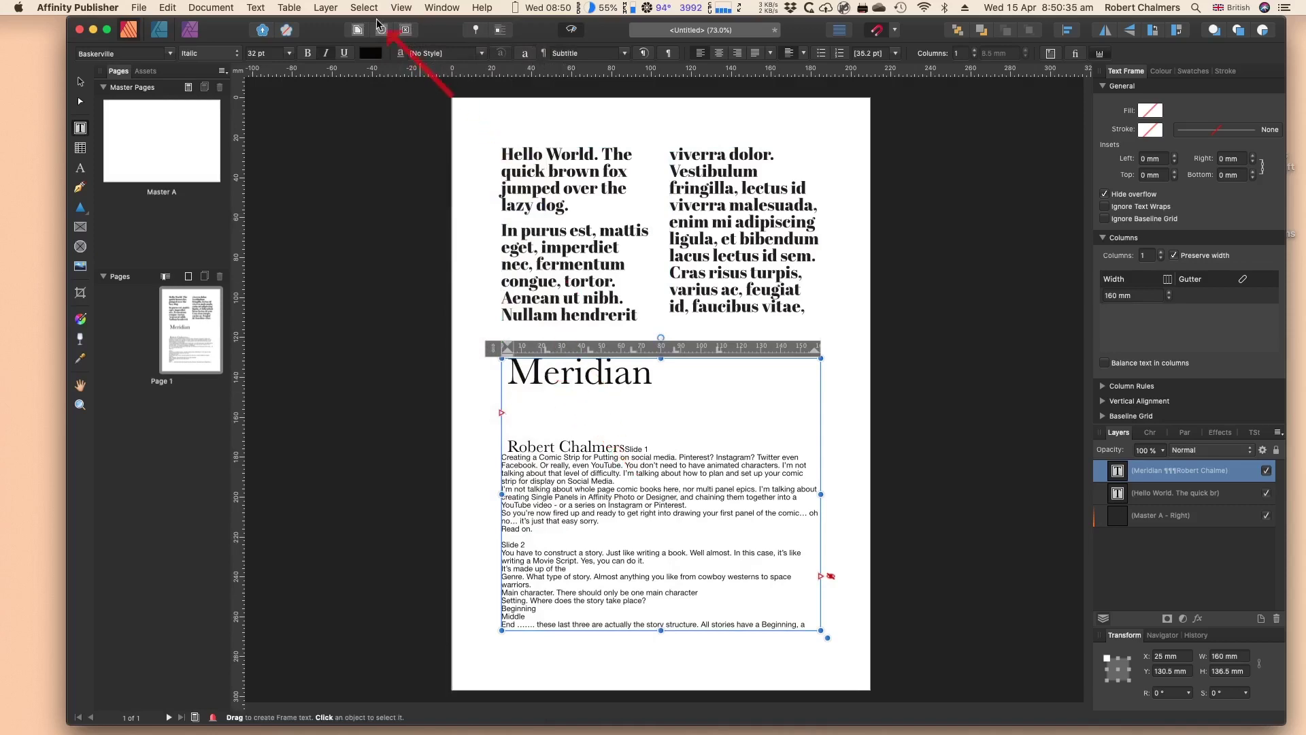
left_click(401, 7)
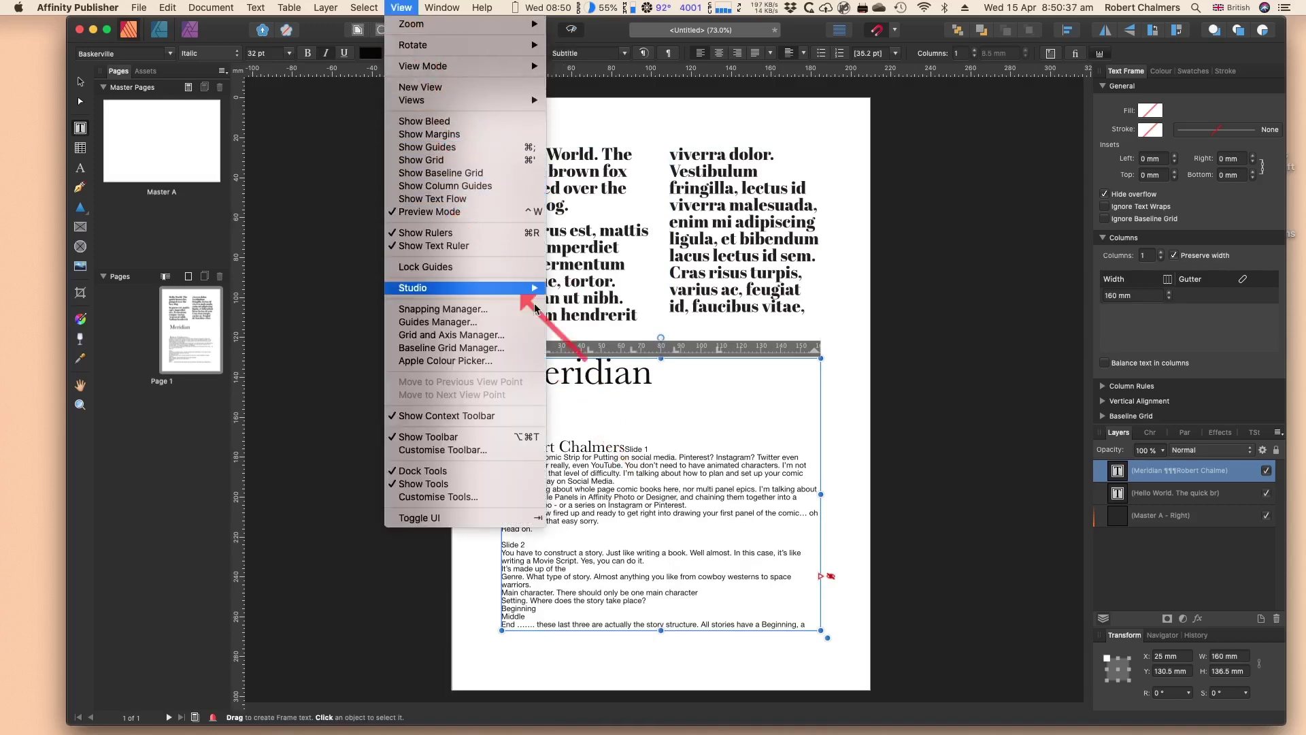
left_click(632, 290)
left_click(644, 287)
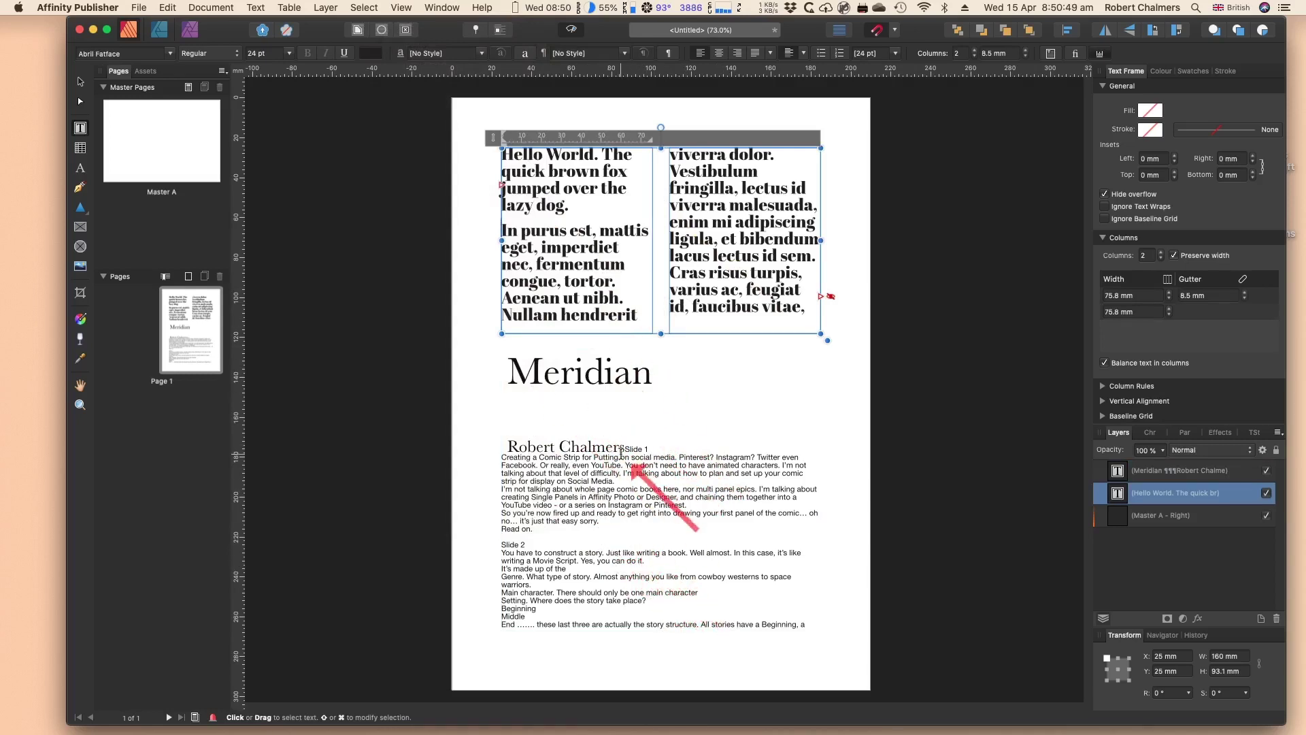
left_click(620, 449)
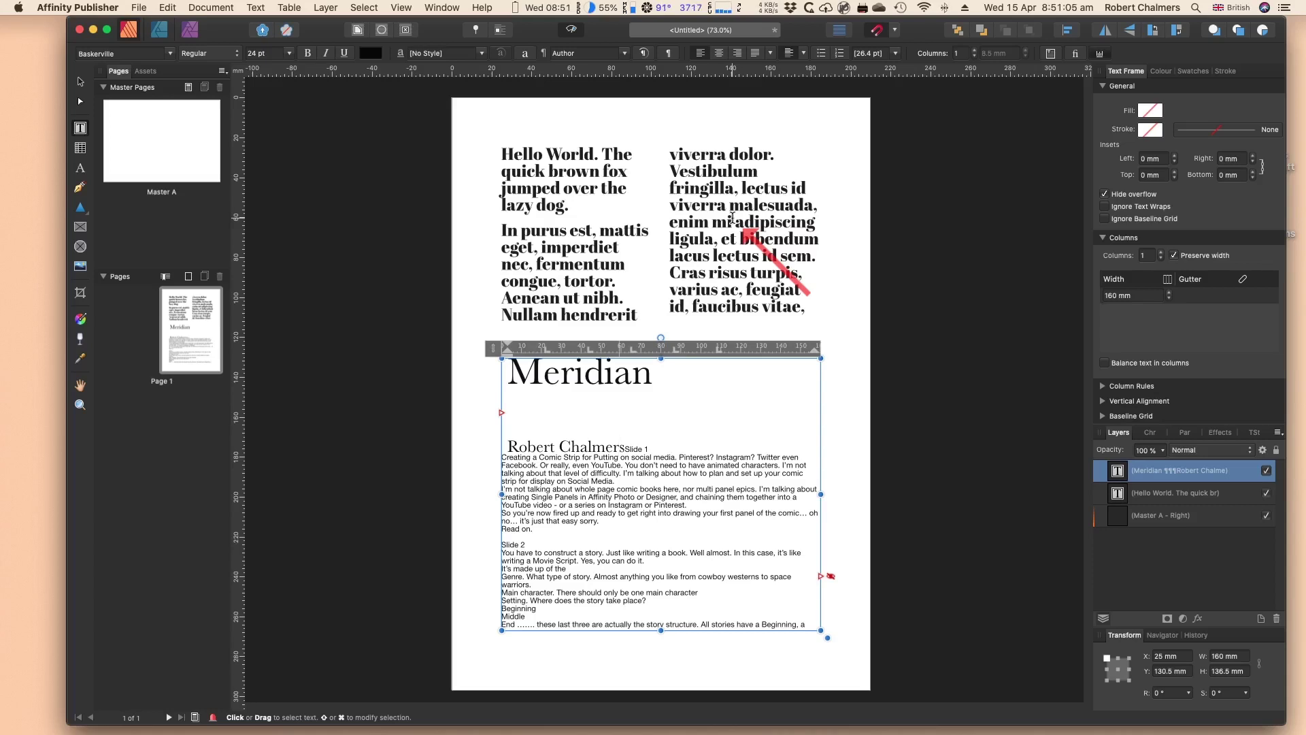
left_click(700, 442)
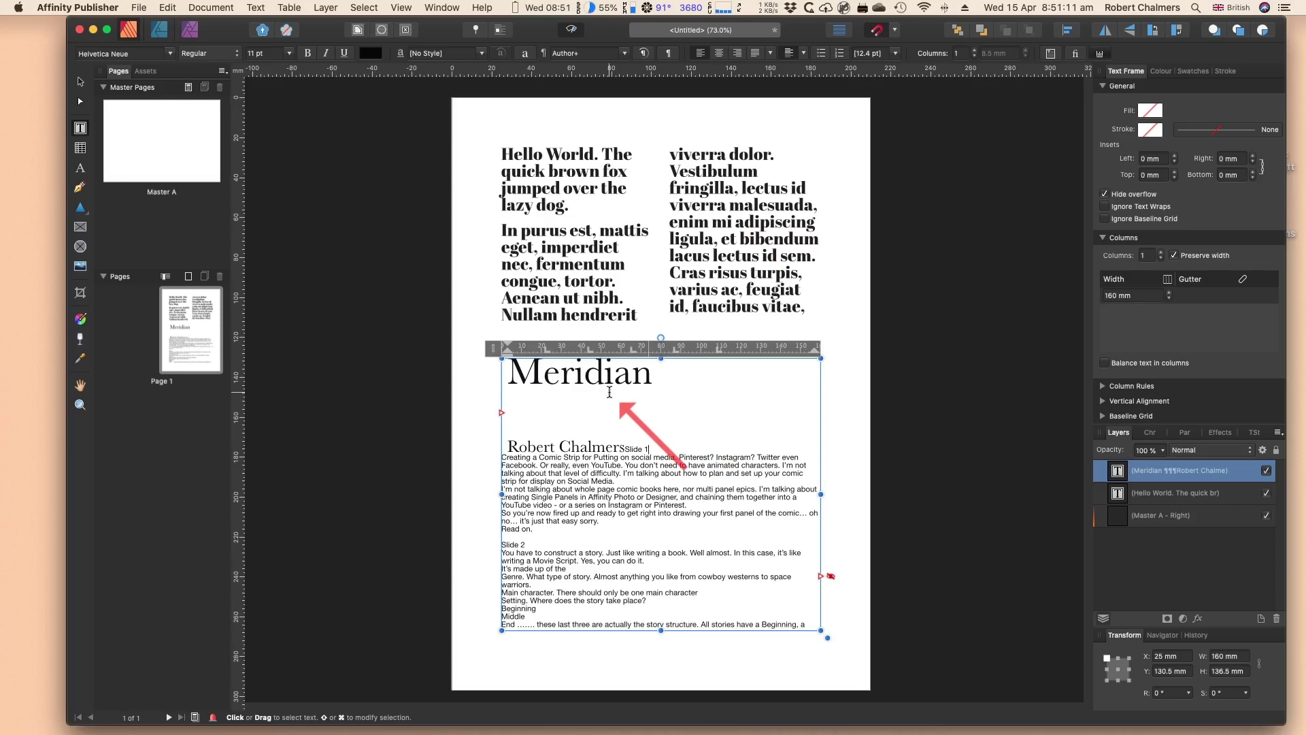
key("BackSpace")
key("Escape")
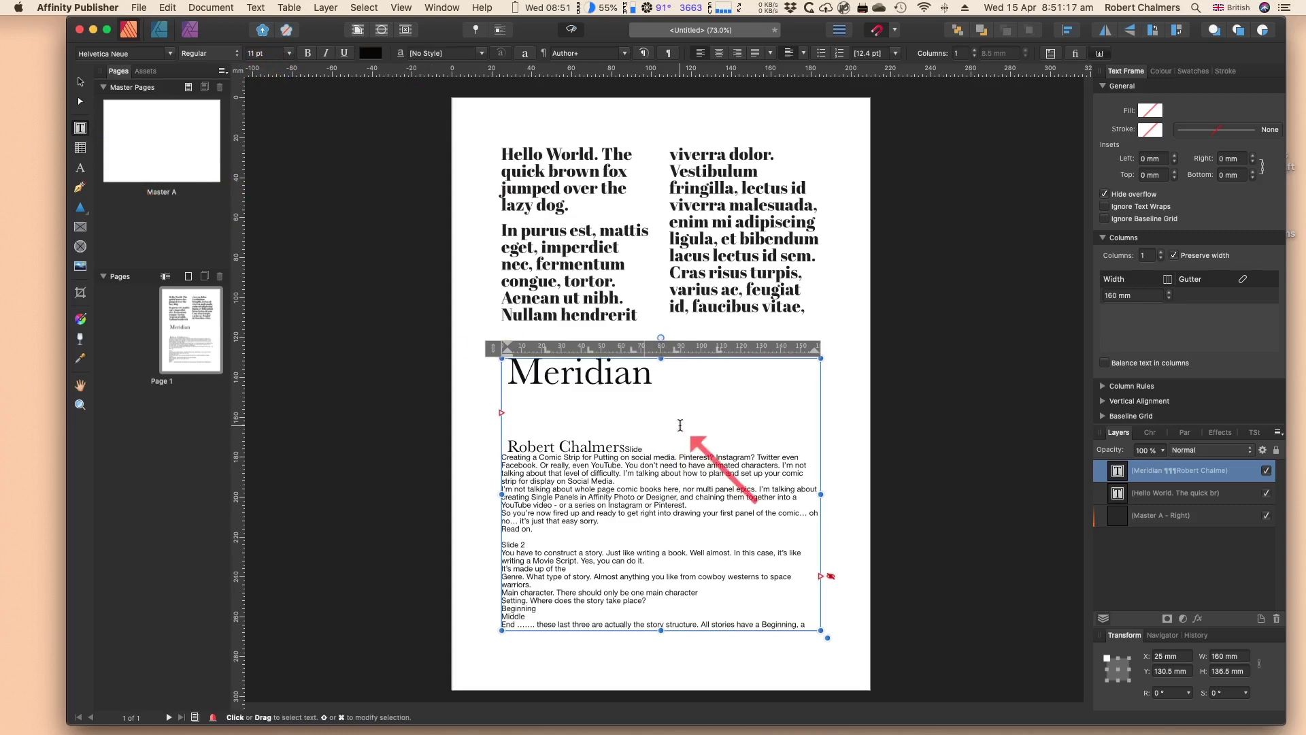
key("super+z")
left_click(680, 425)
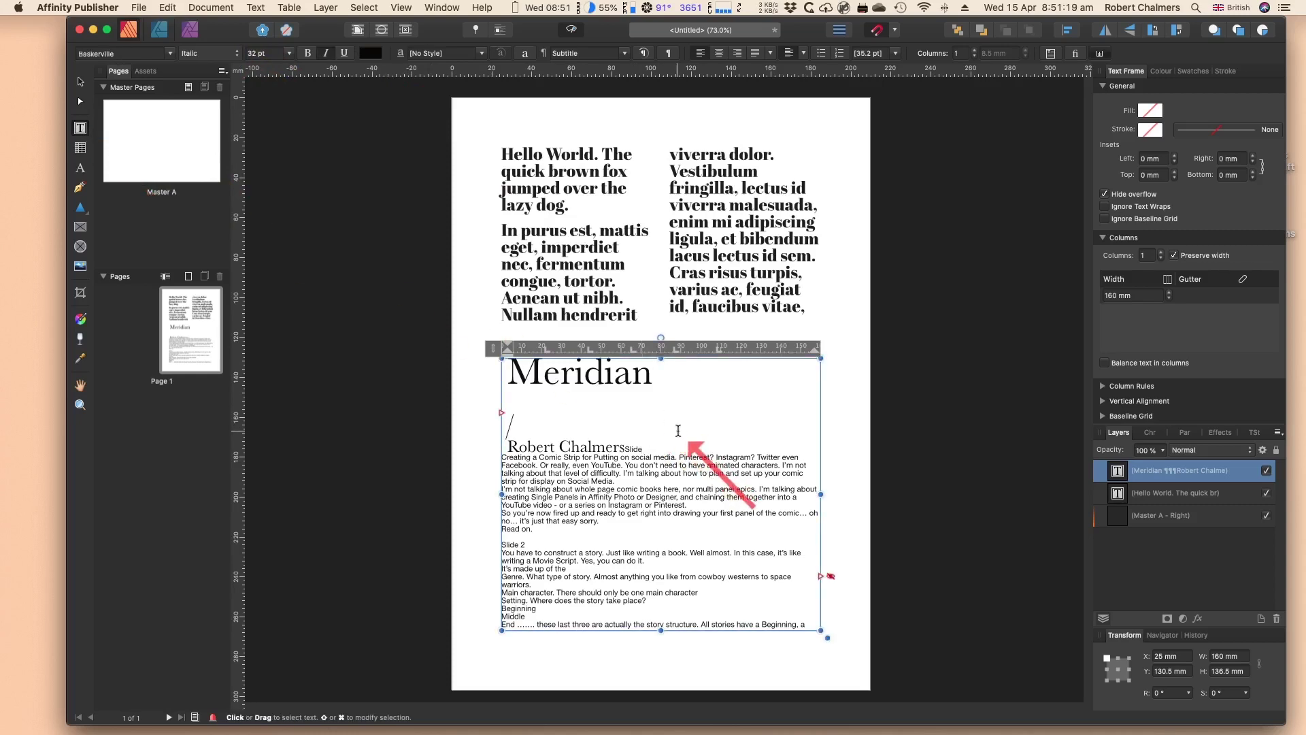
- Delete the entire lower text frame along with its placed Word text
left_click(80, 82)
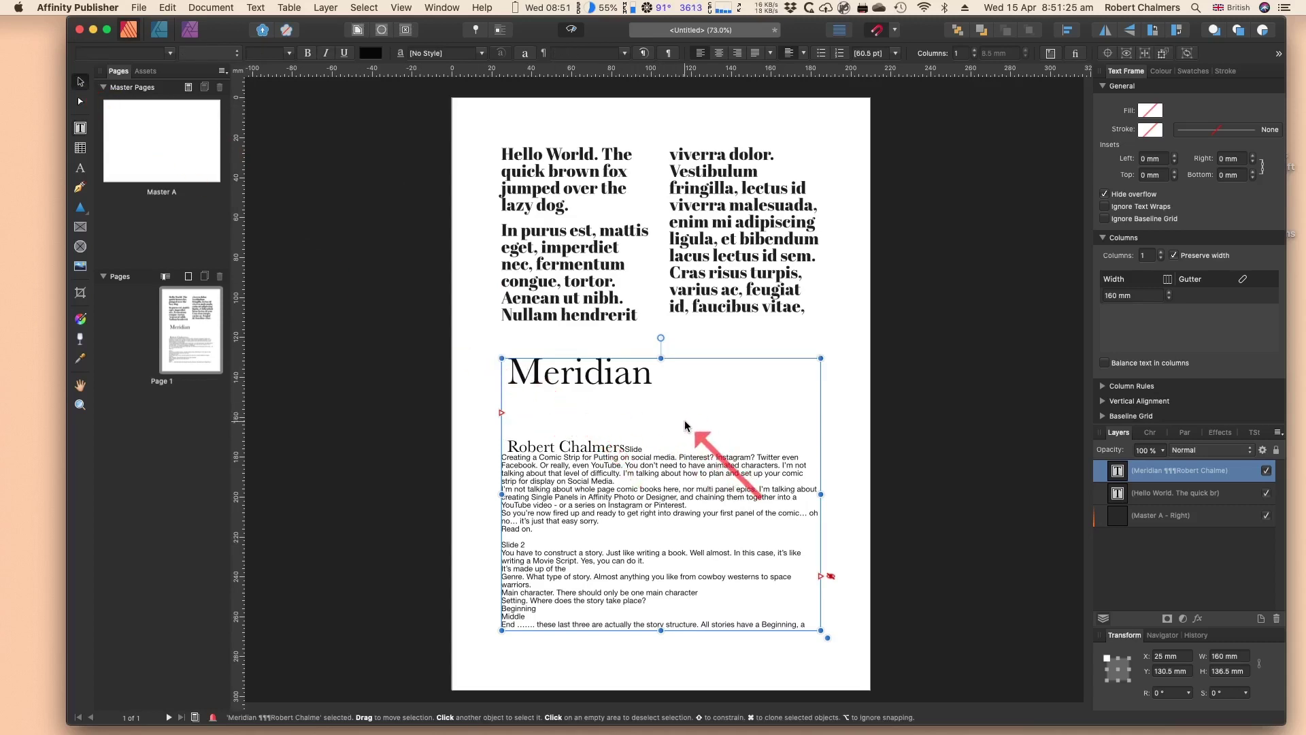
key("Delete")
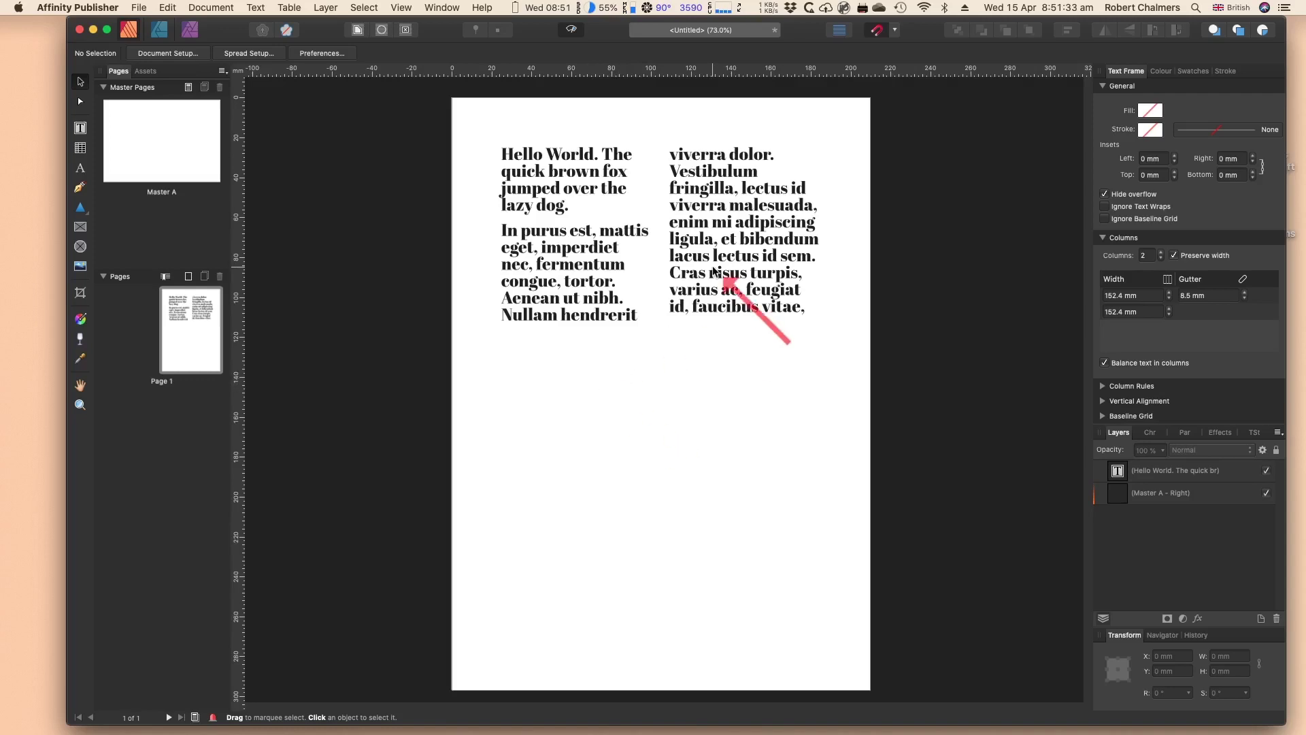
- Turn off Preview Mode and draw a two-column text frame about 160 × 141 mm below the existing one, reaching the bottom margin
key("t")
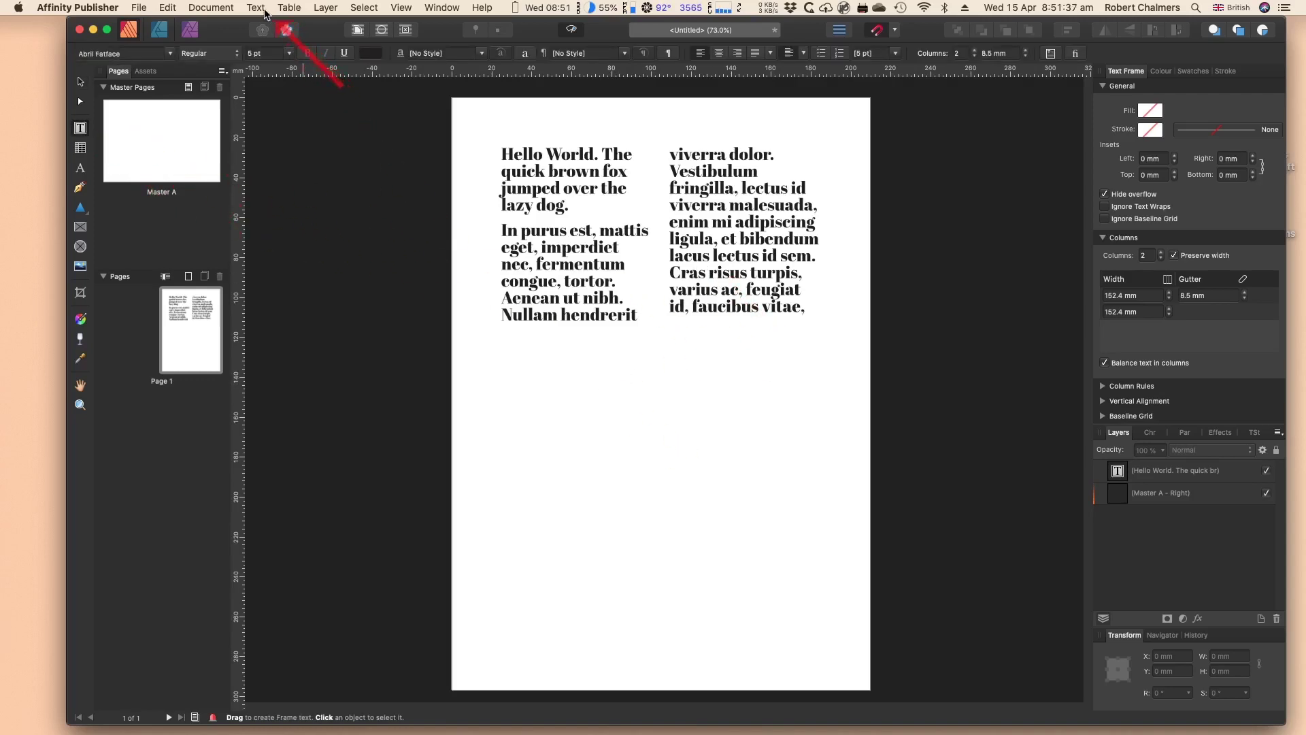
left_click(401, 7)
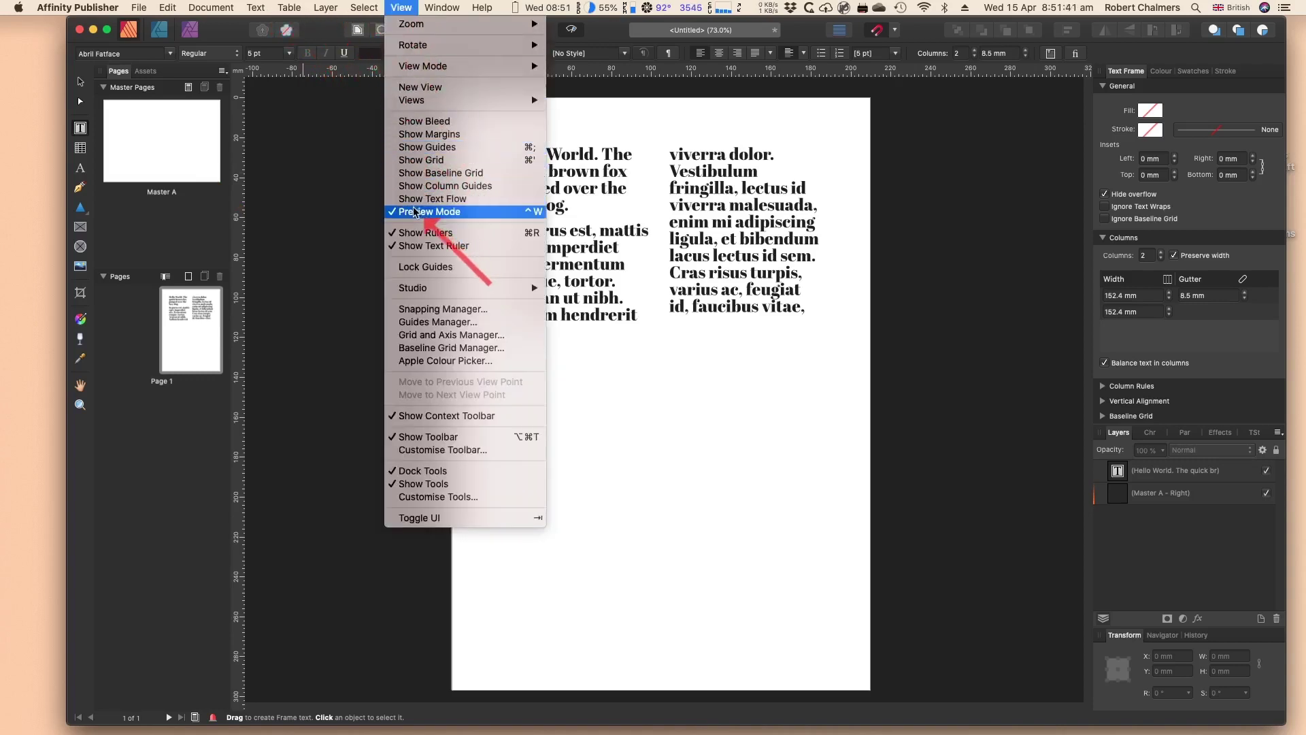
left_click(395, 215)
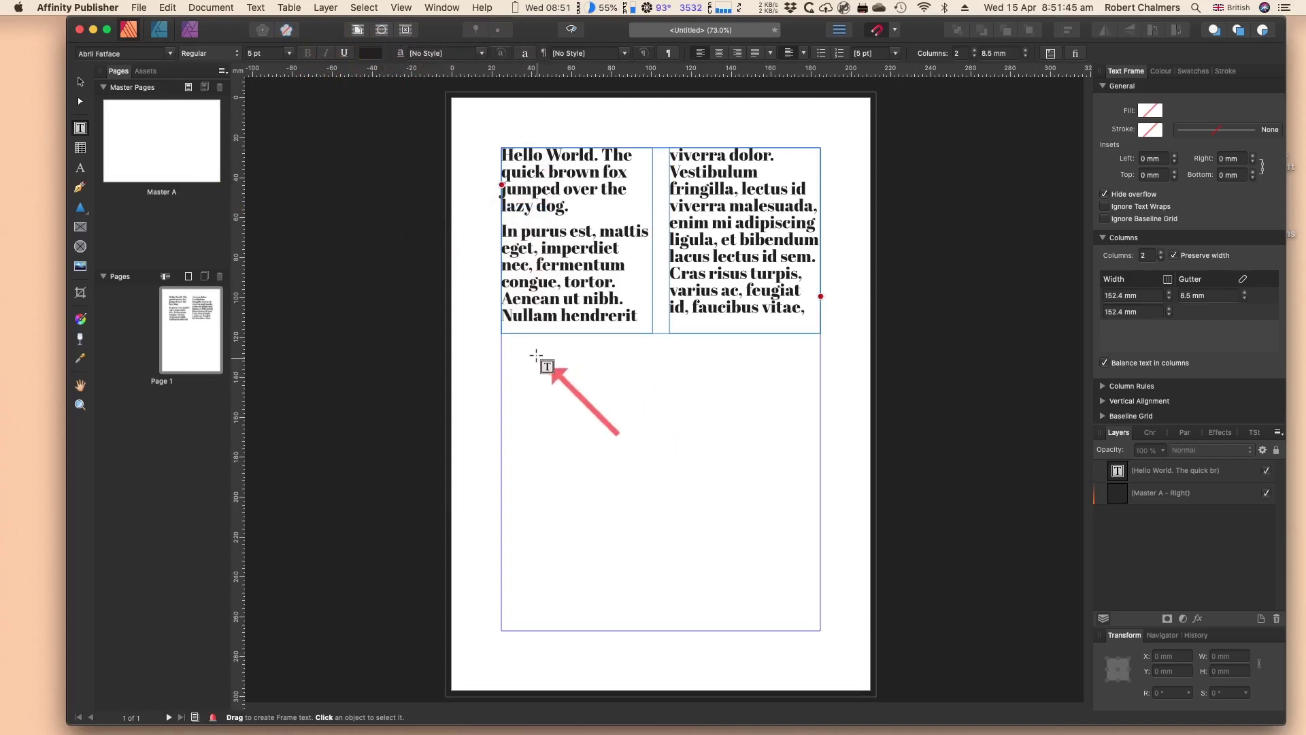
left_click_drag(502, 349, 820, 630)
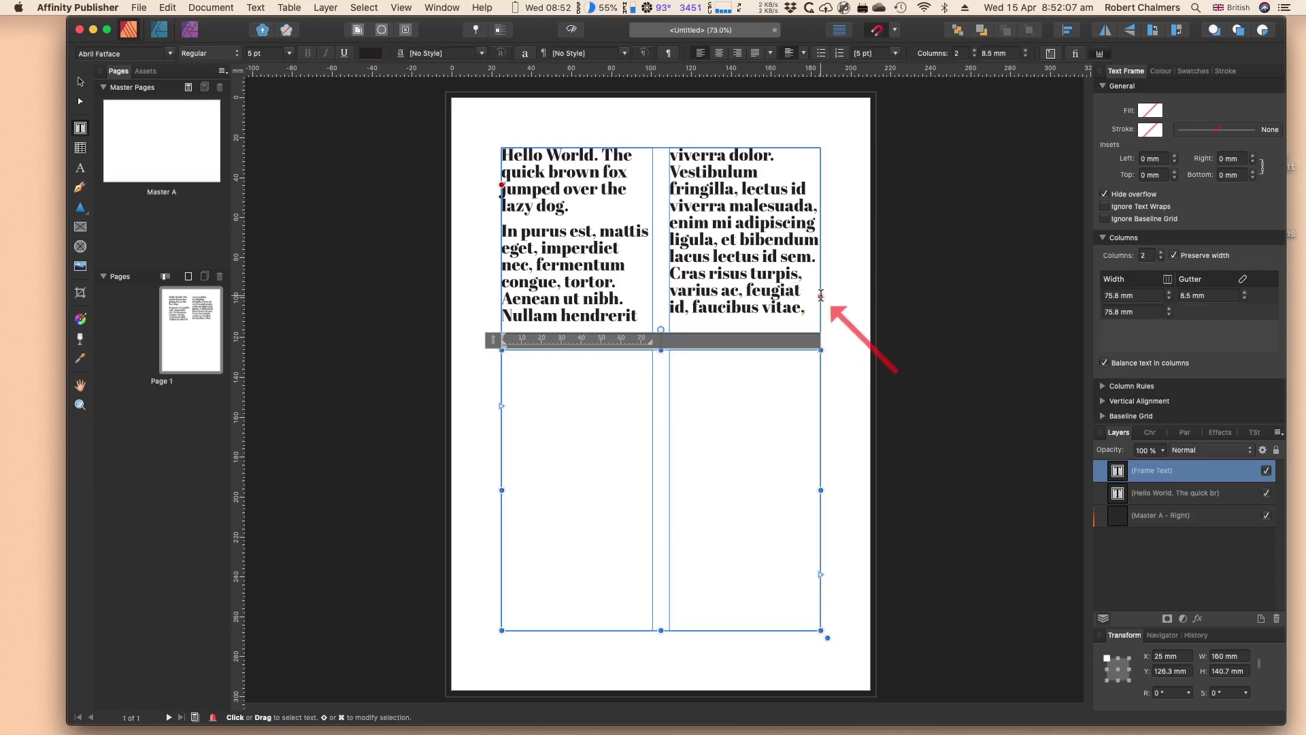
- Link the upper text frame to the new frame below so its overflowing text flows into it
left_click(822, 296)
left_click(821, 297)
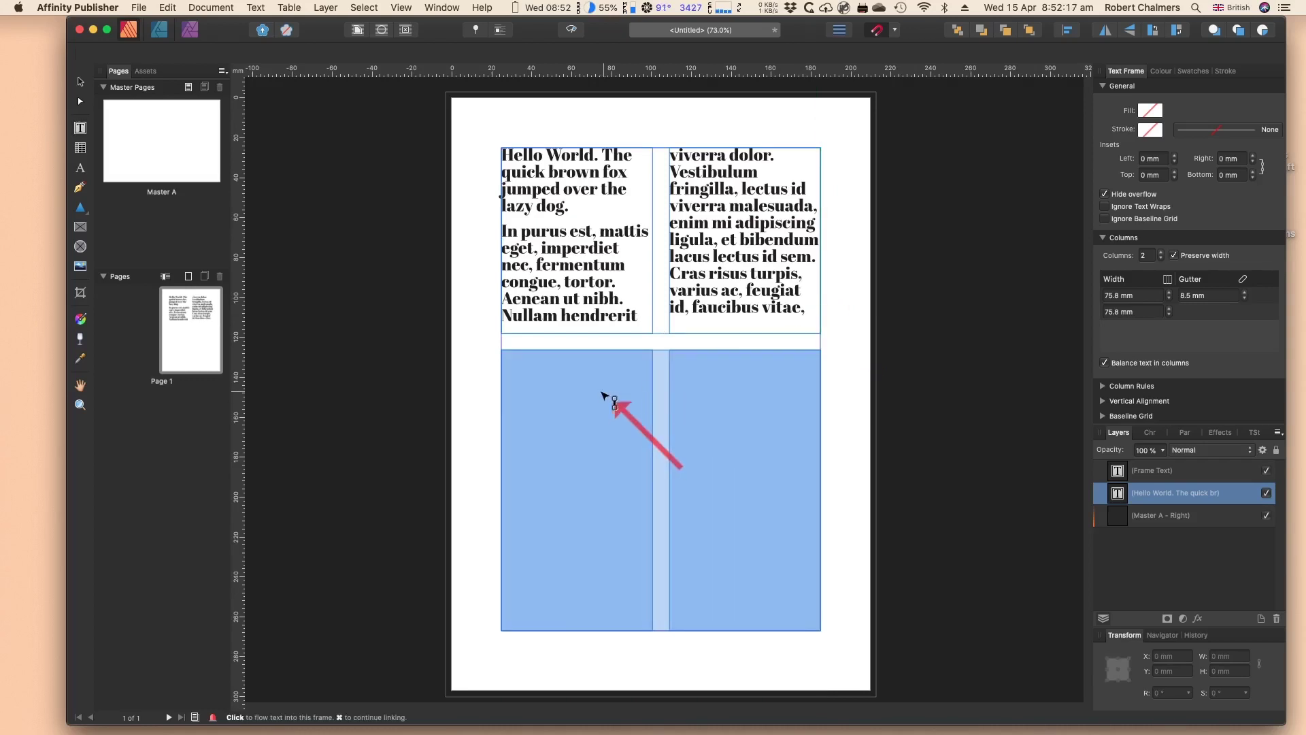
left_click(532, 389)
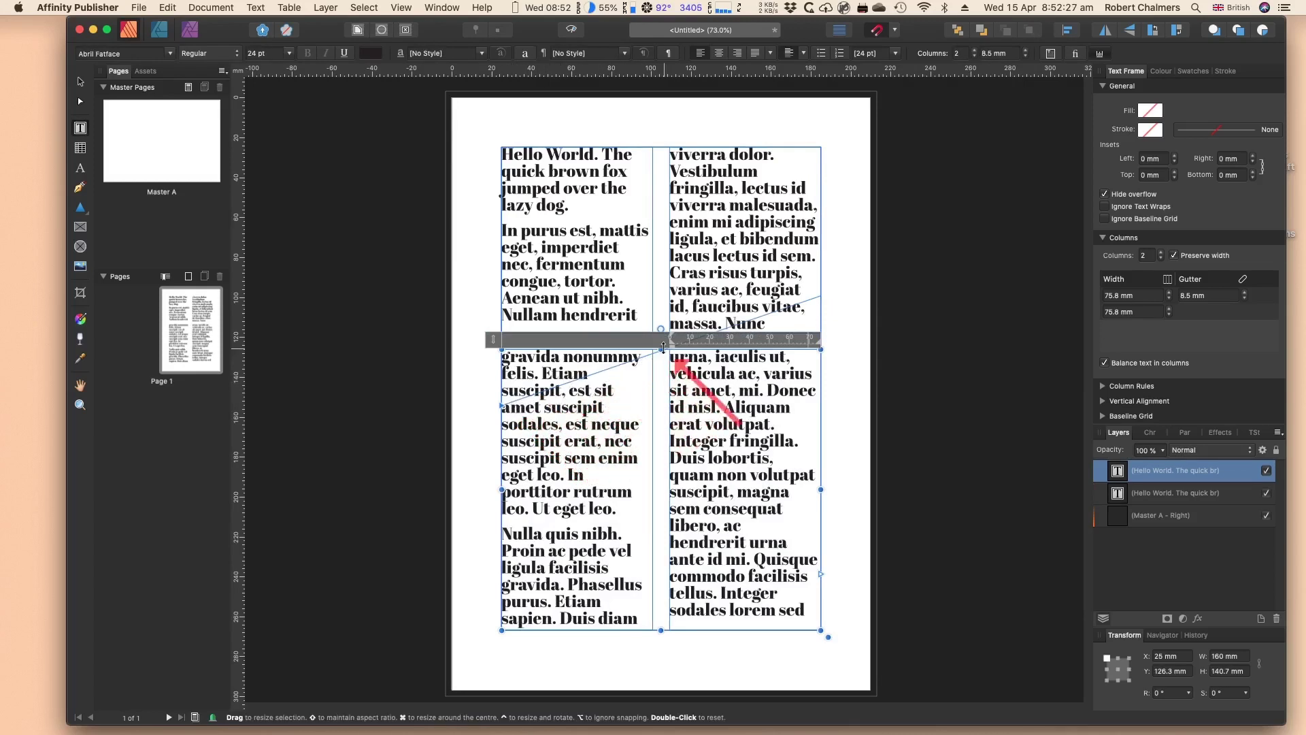
- Delete both linked text frames, the upper one first, to leave the page empty
left_click(802, 311)
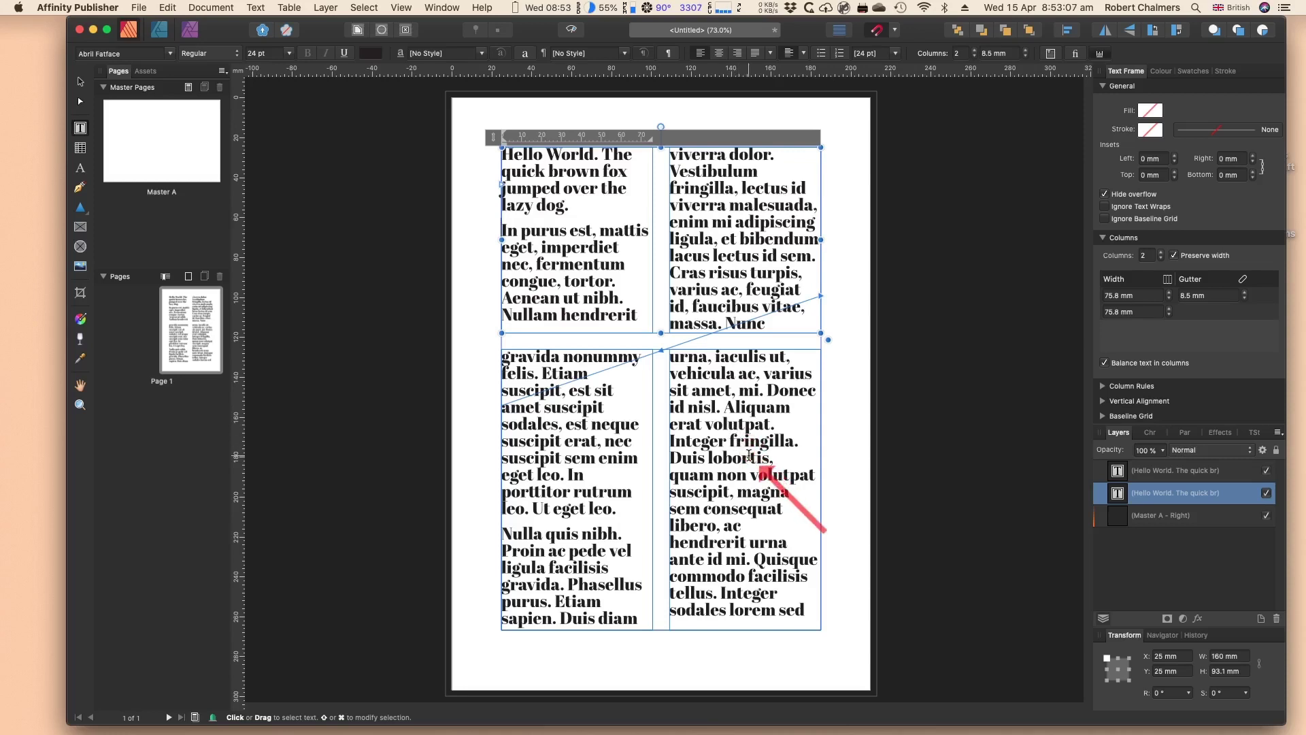
key("BackSpace")
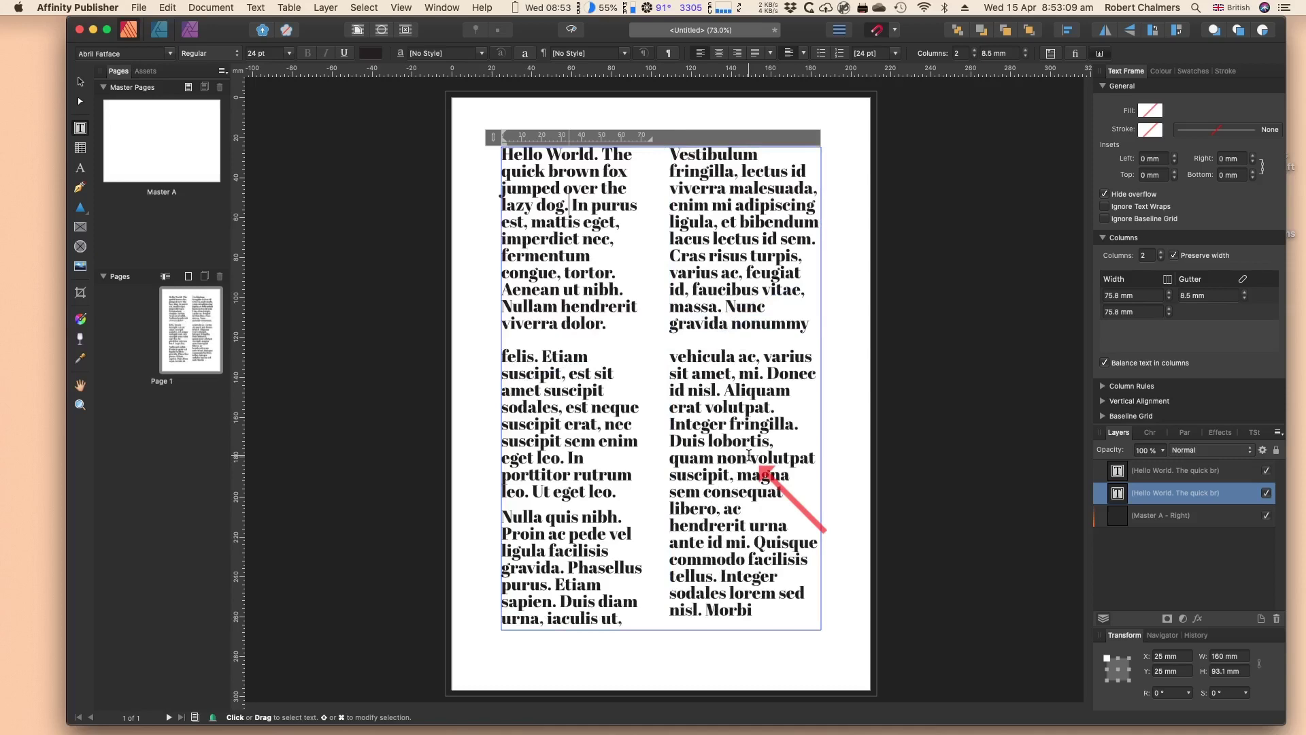
left_click(80, 81)
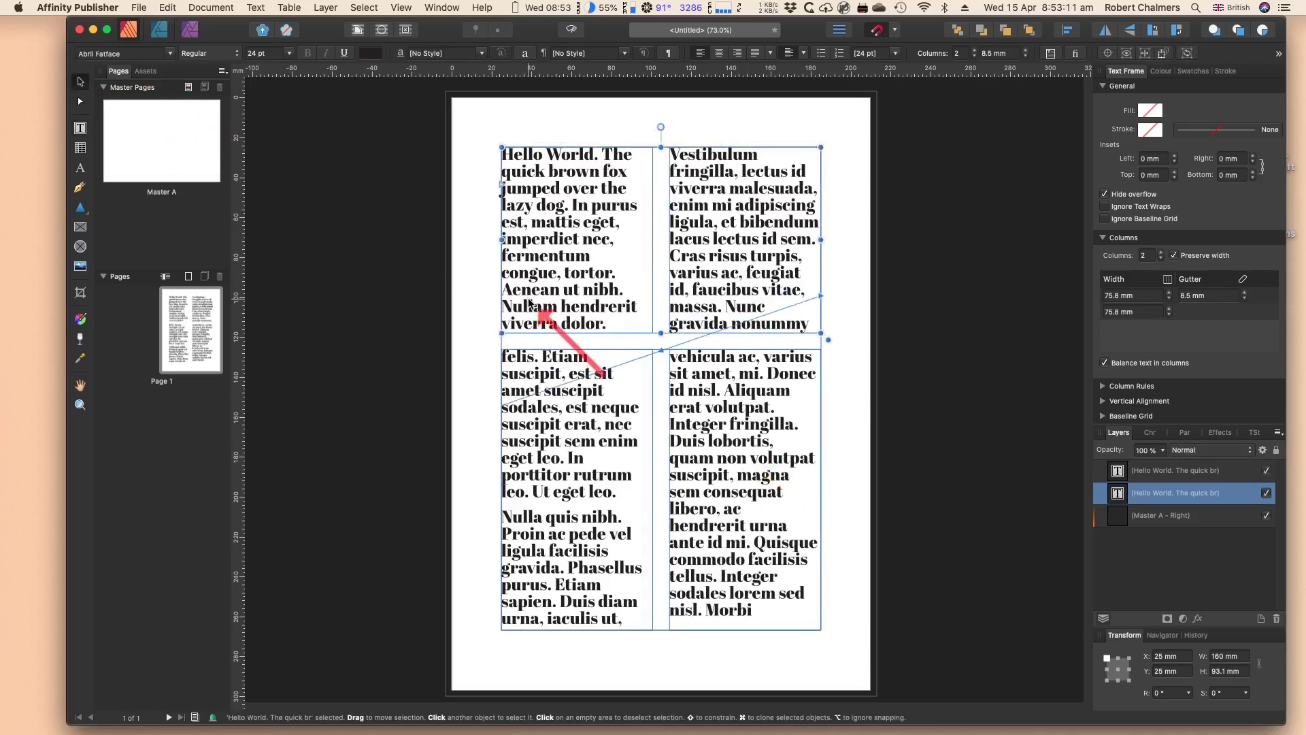
key("Delete")
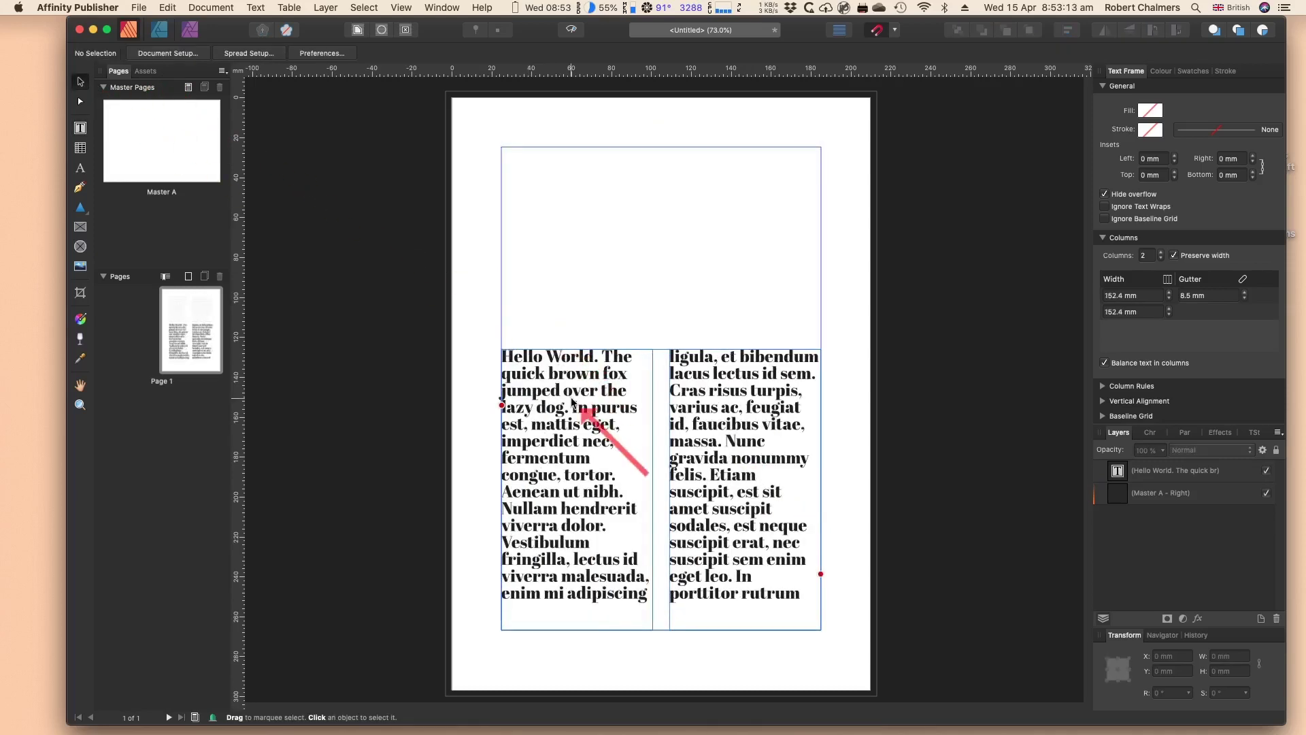
left_click(571, 399)
key("Delete")
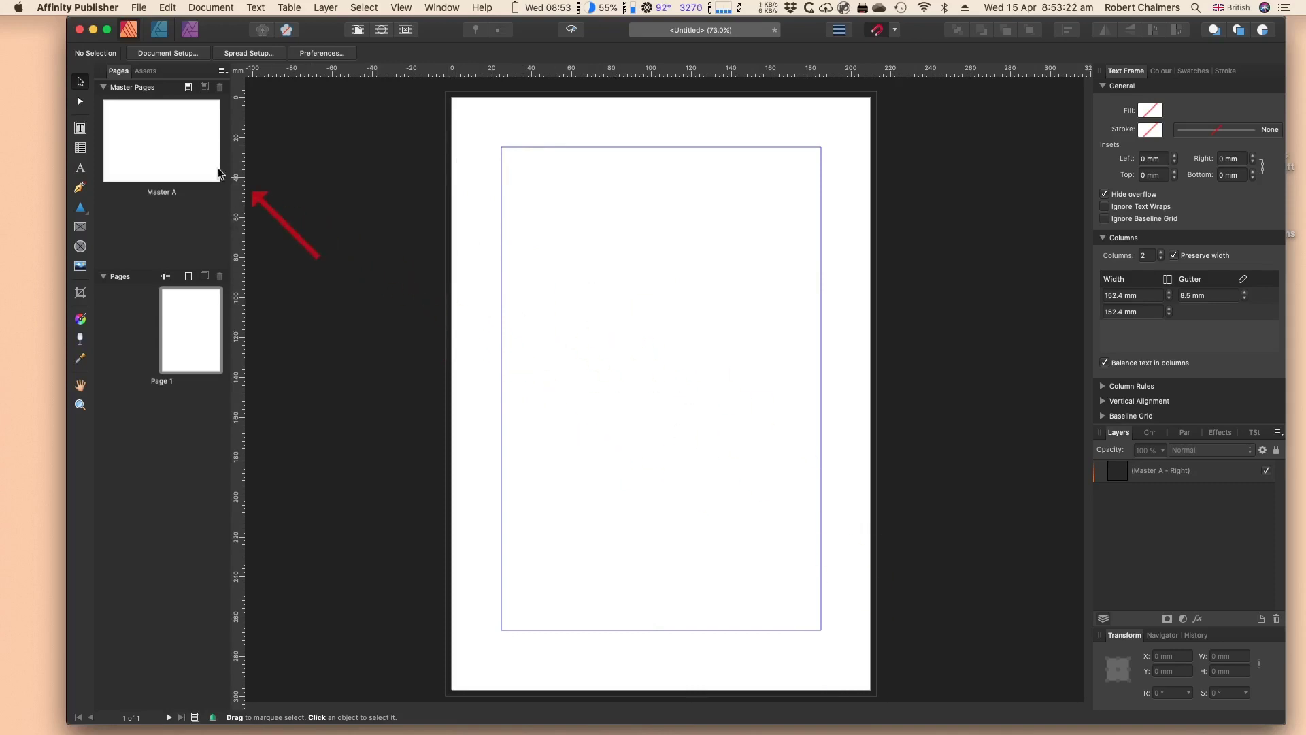
- Draw a text frame filling the page margins, about 160 × 242 mm, and set it to 1 column
left_click(79, 128)
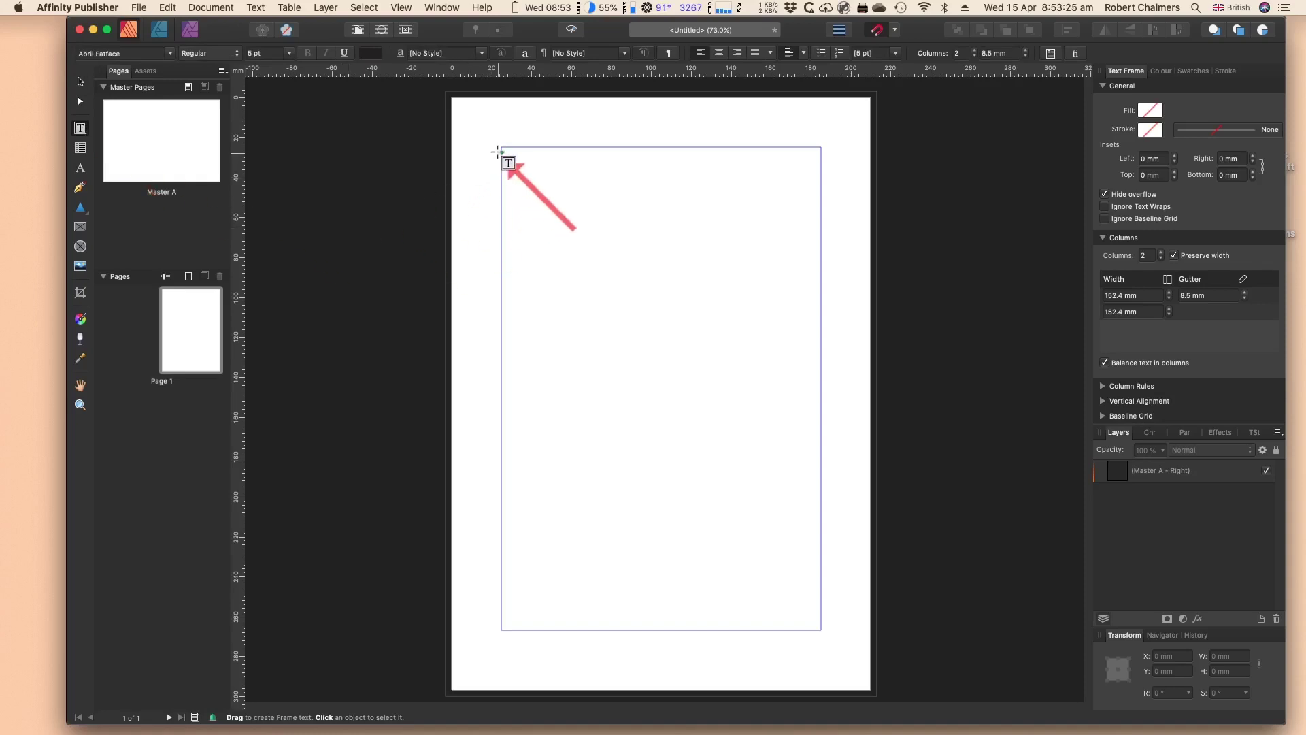
left_click_drag(502, 146, 821, 447)
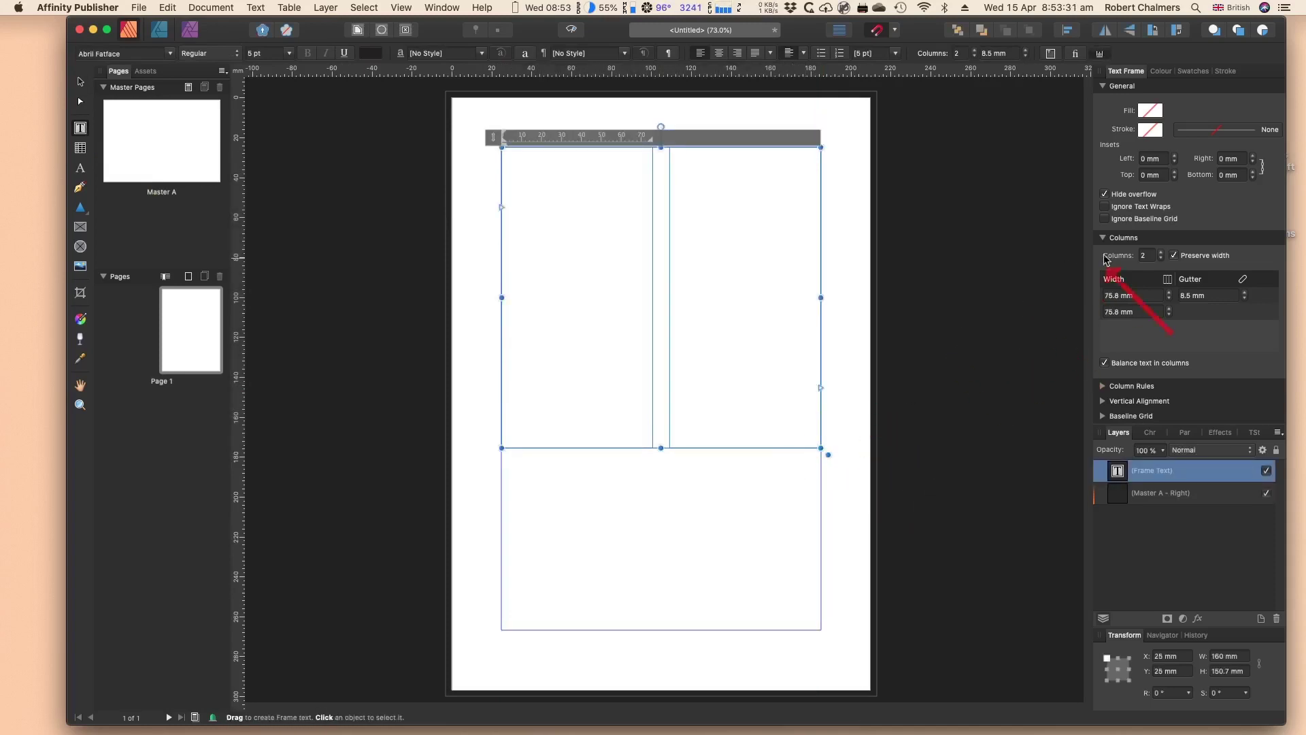
left_click(1161, 259)
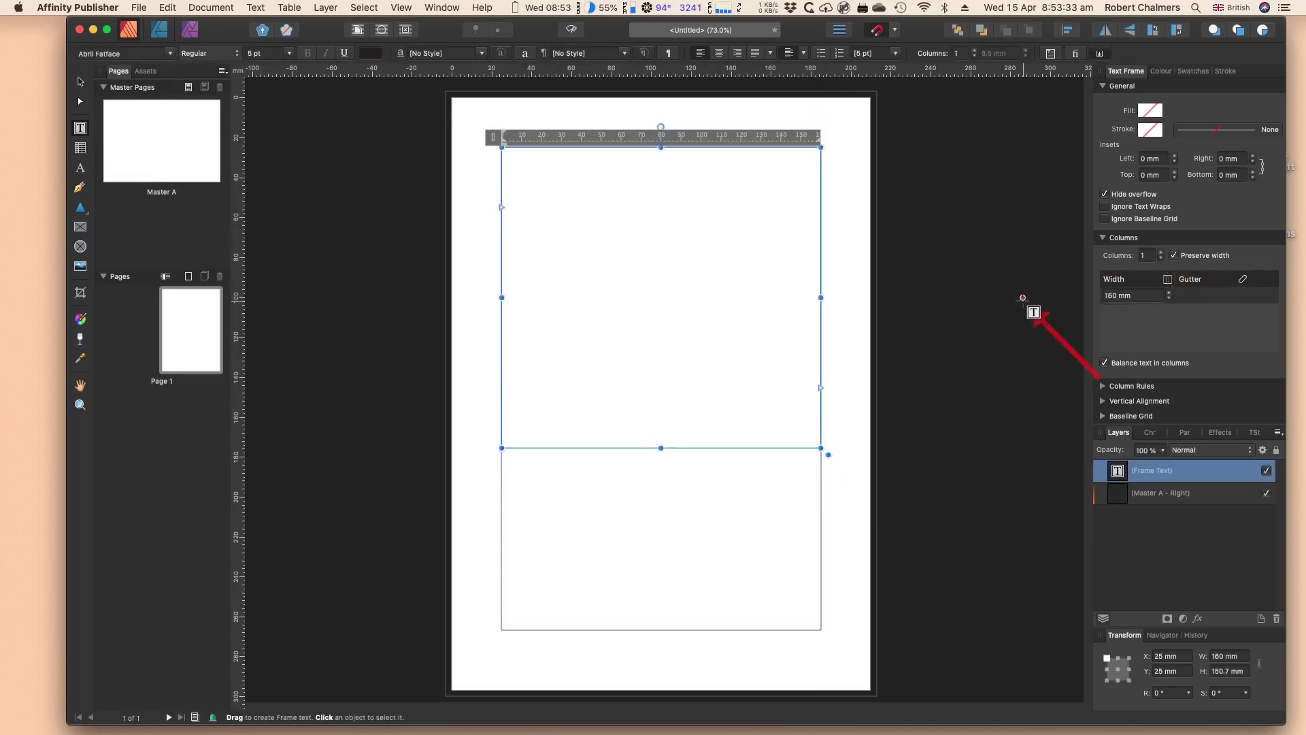
left_click_drag(662, 449, 657, 630)
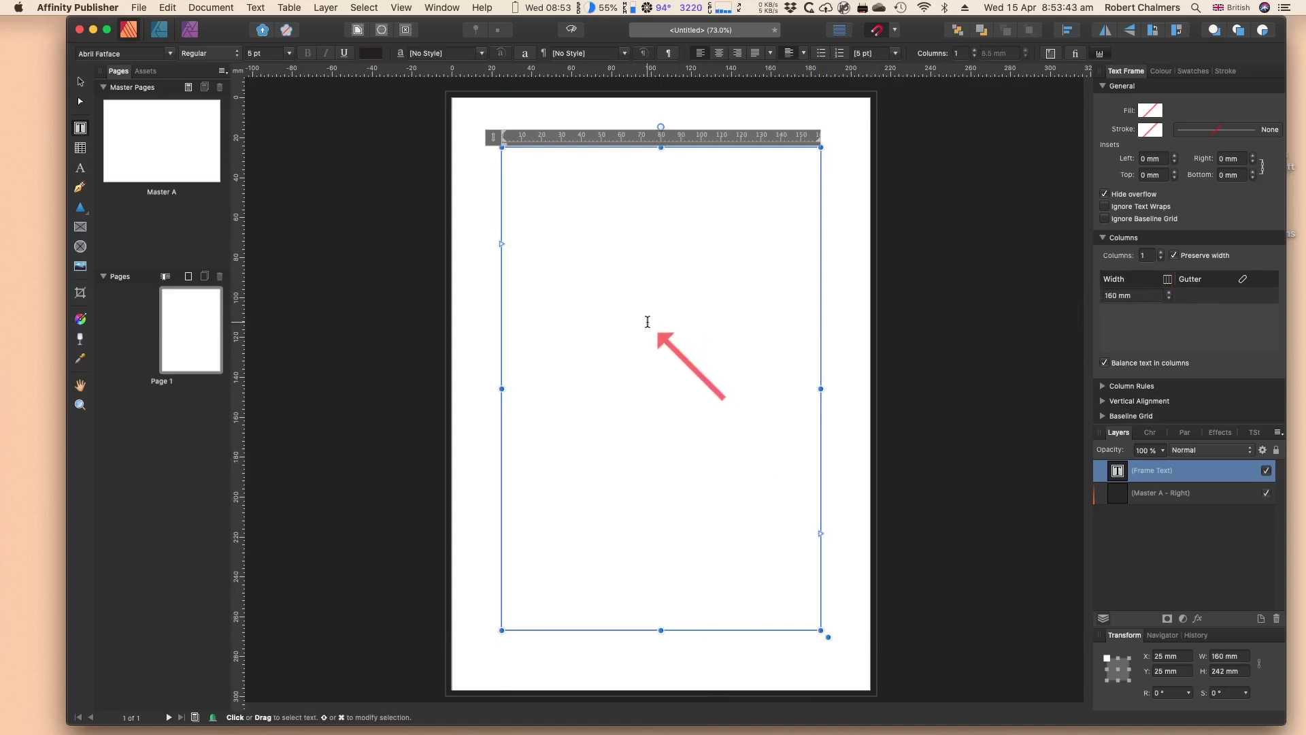
- Set the full-page frame's text size to 14 pt and enter "Hello World." in it
left_click(183, 354)
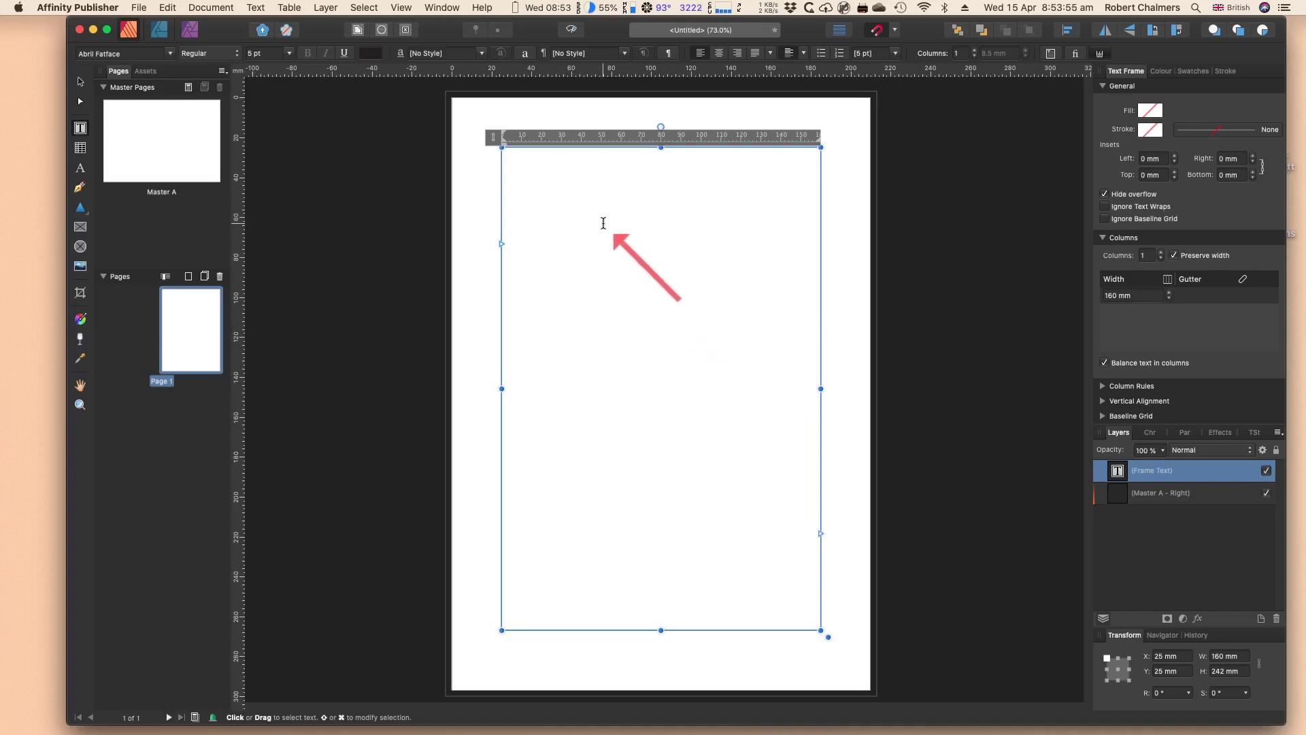
left_click(290, 54)
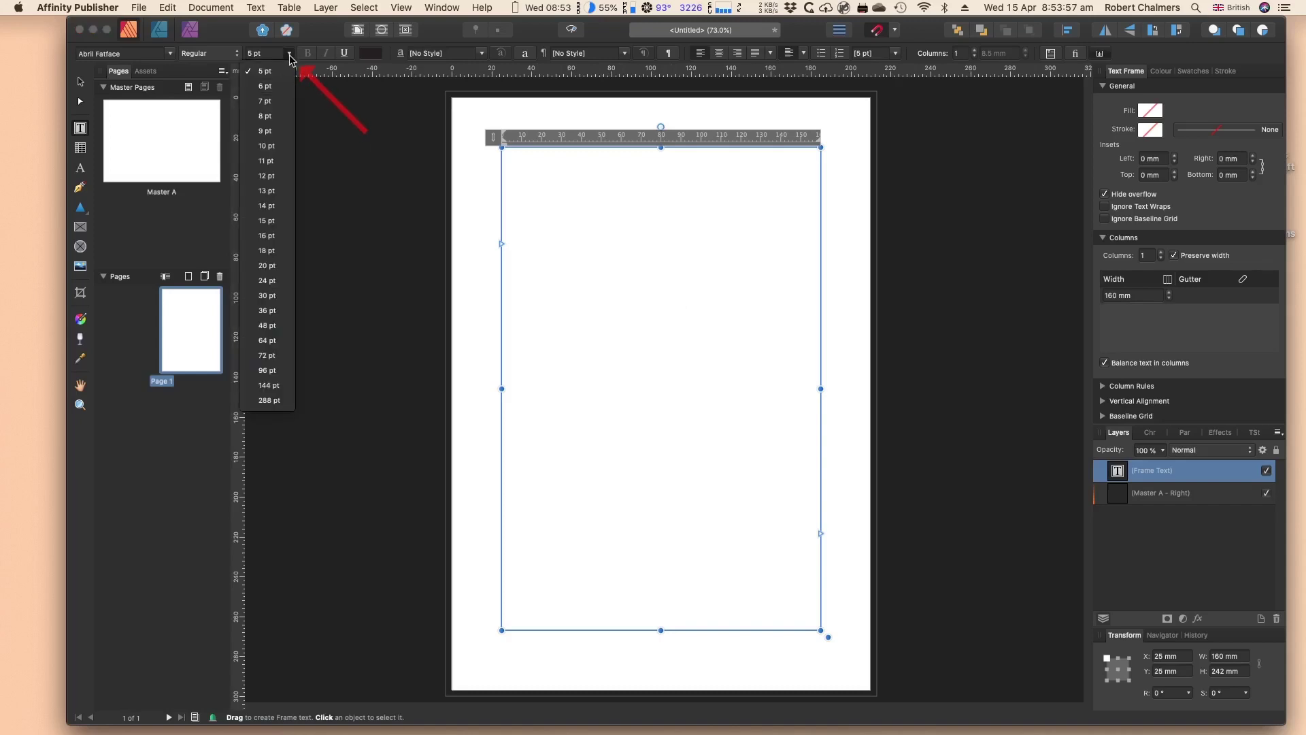
left_click(286, 205)
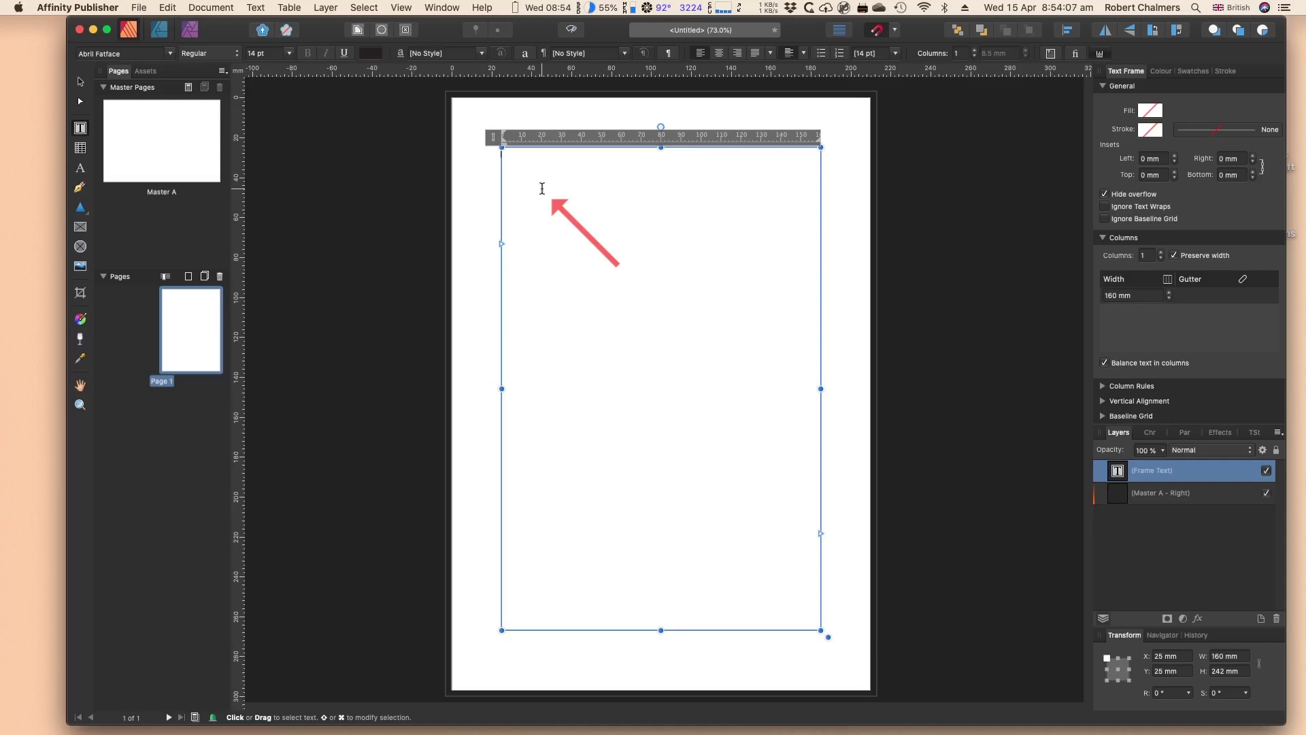
type("Hello")
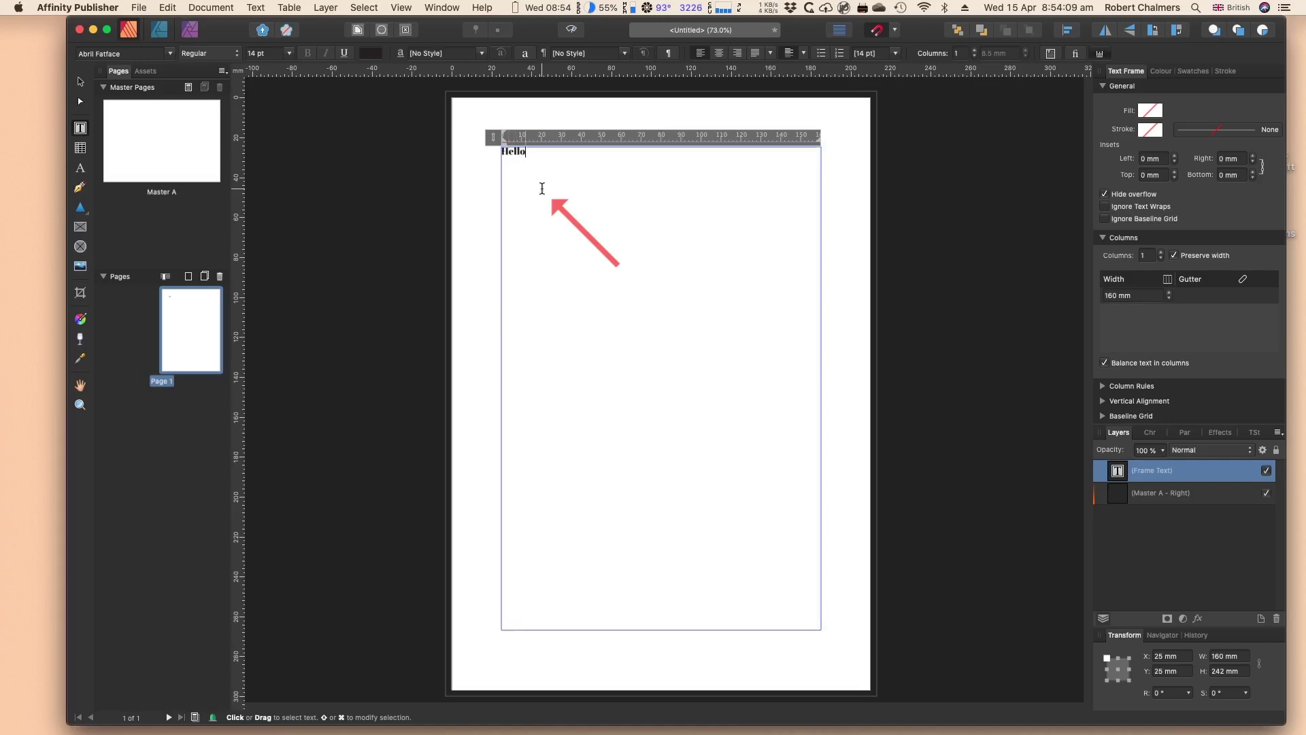
type(" World.")
key("Escape")
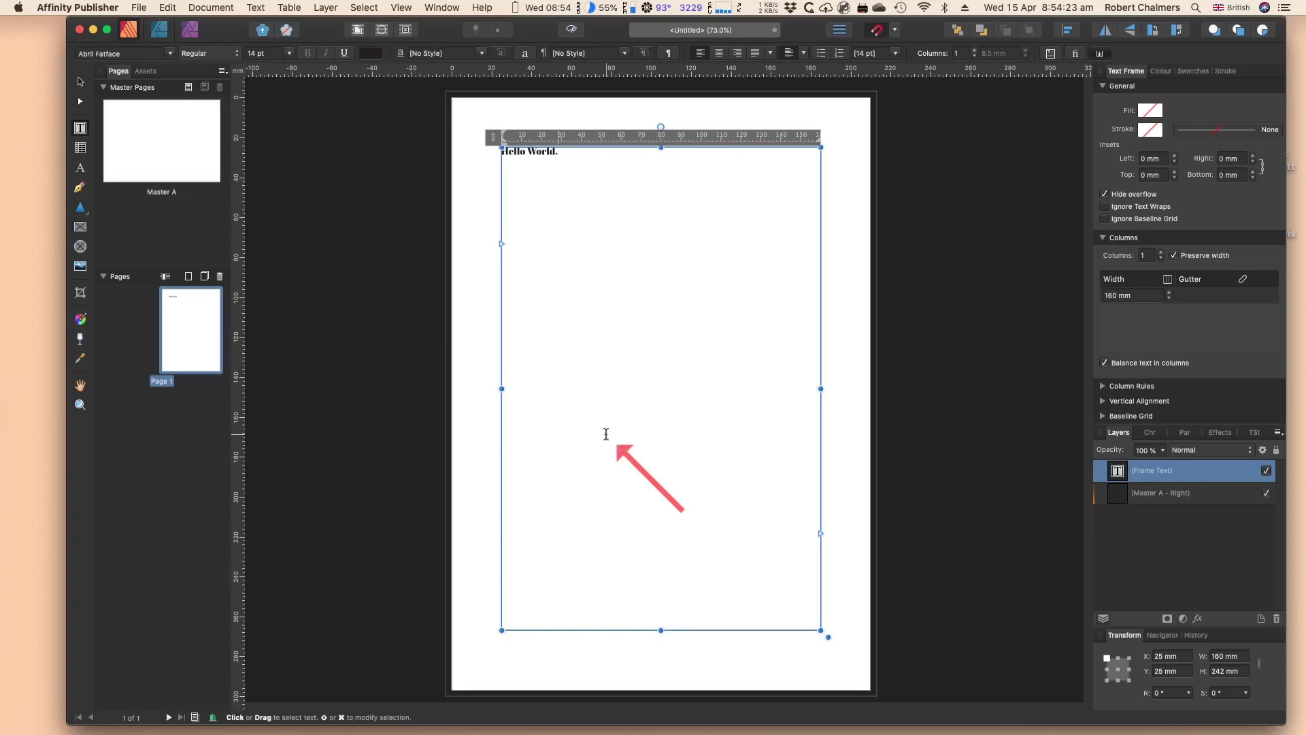
- Draw a rectangular picture frame about 89 × 87 mm in the page's lower half and move it onto the pasteboard left of the page
left_click(80, 227)
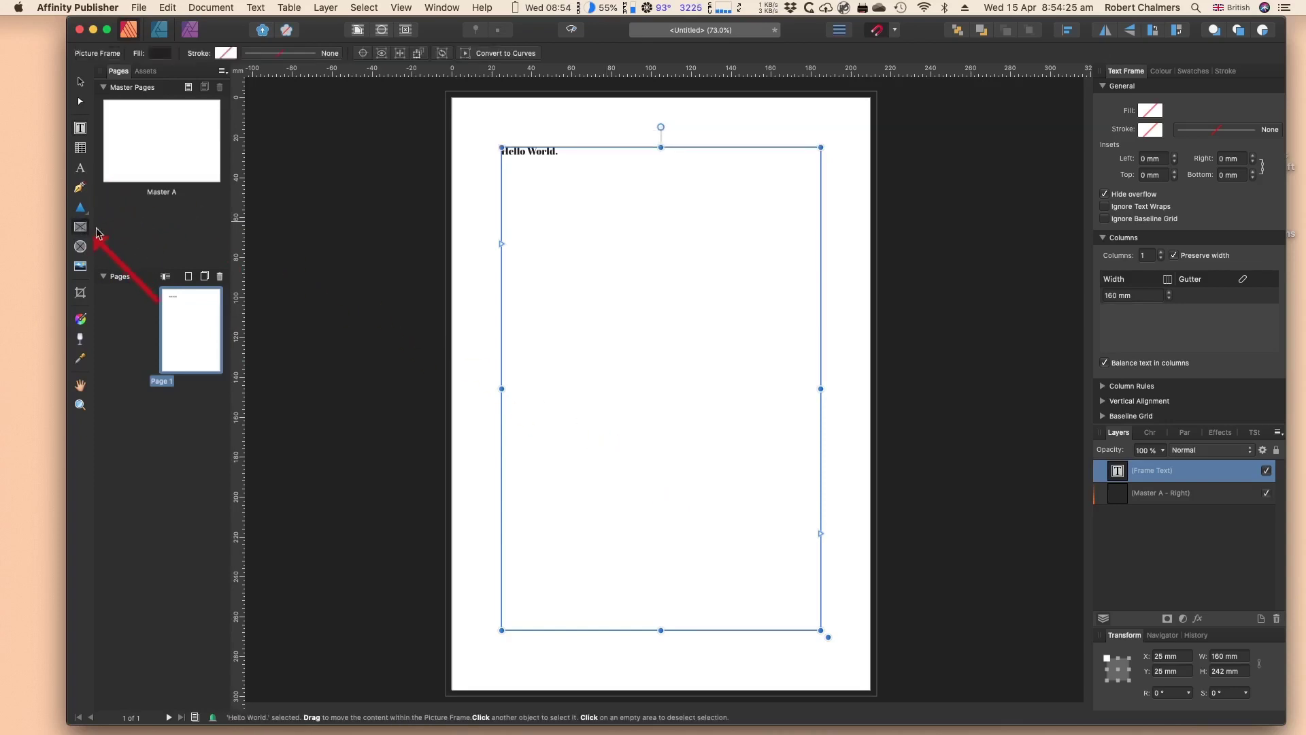
left_click_drag(568, 376, 744, 550)
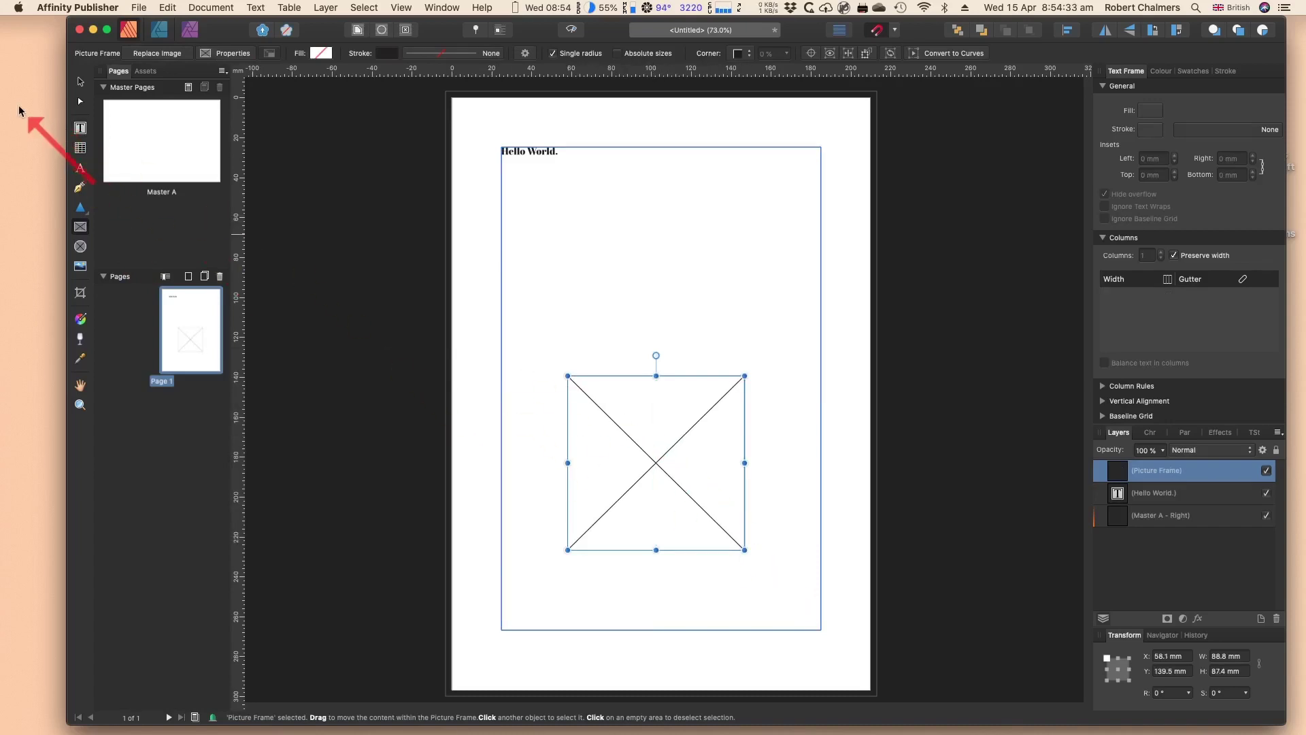
left_click(81, 82)
left_click_drag(651, 398, 346, 457)
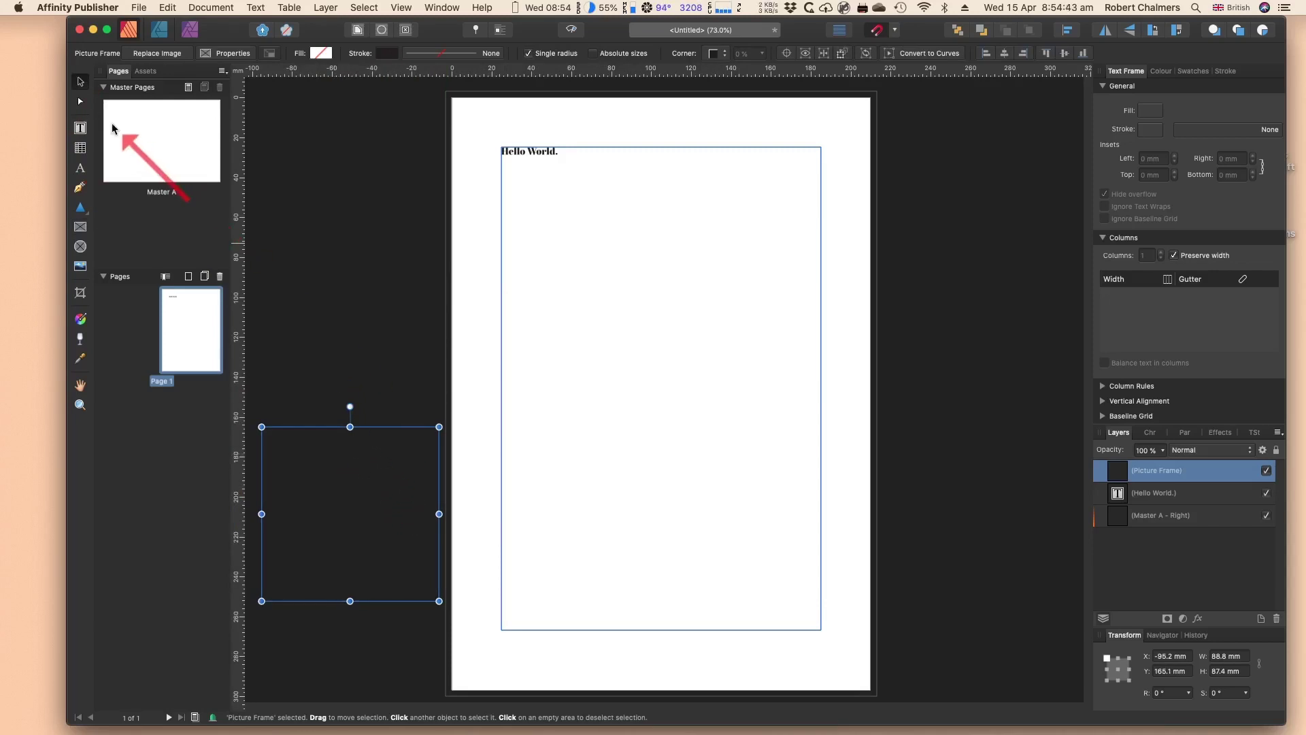
- Draw a text frame about 71 × 104 mm on the pasteboard above the picture frame and enter "Hello World" in it
left_click(80, 128)
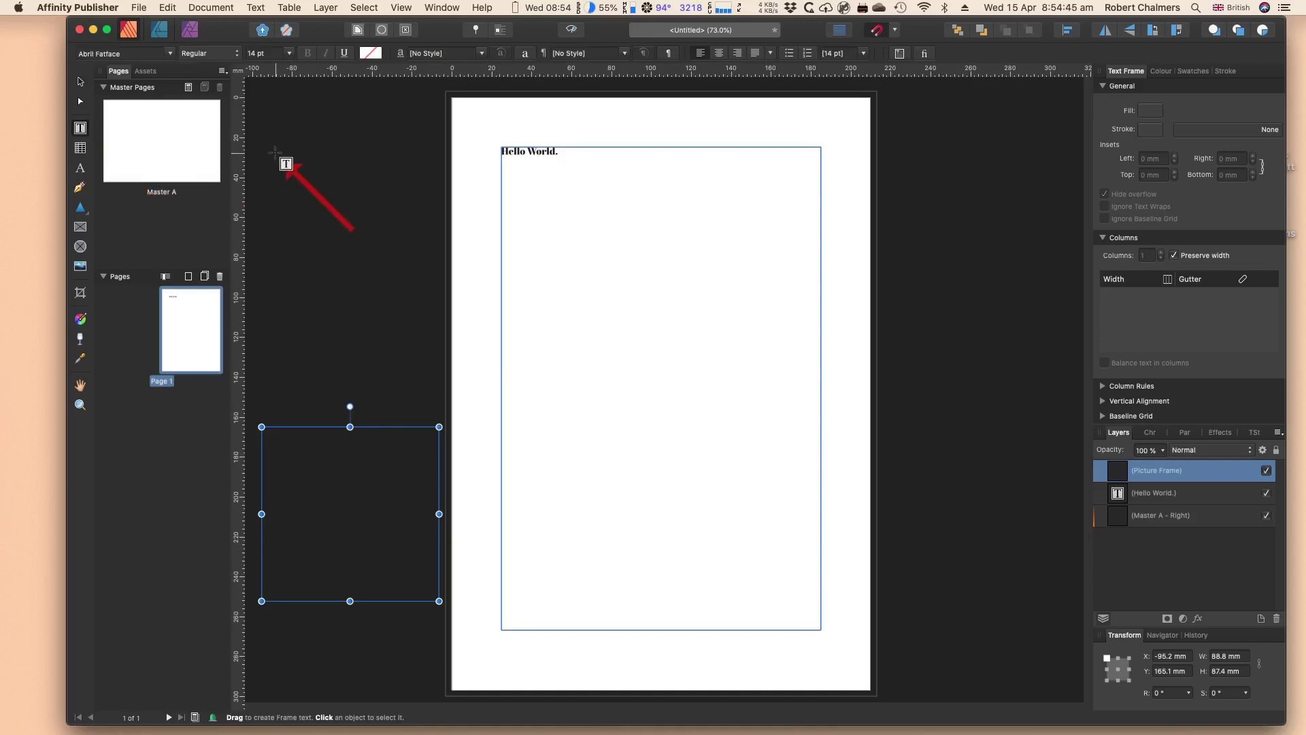
left_click_drag(275, 153, 417, 360)
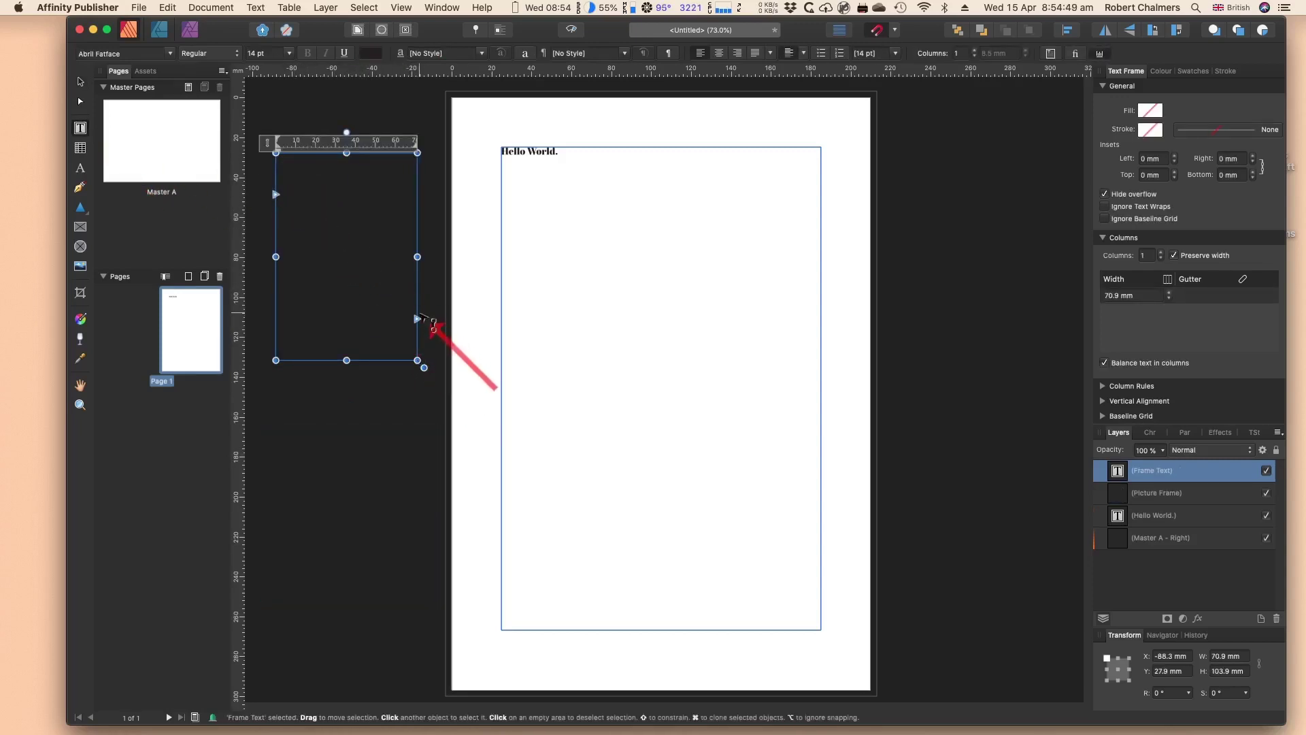
left_click(321, 171)
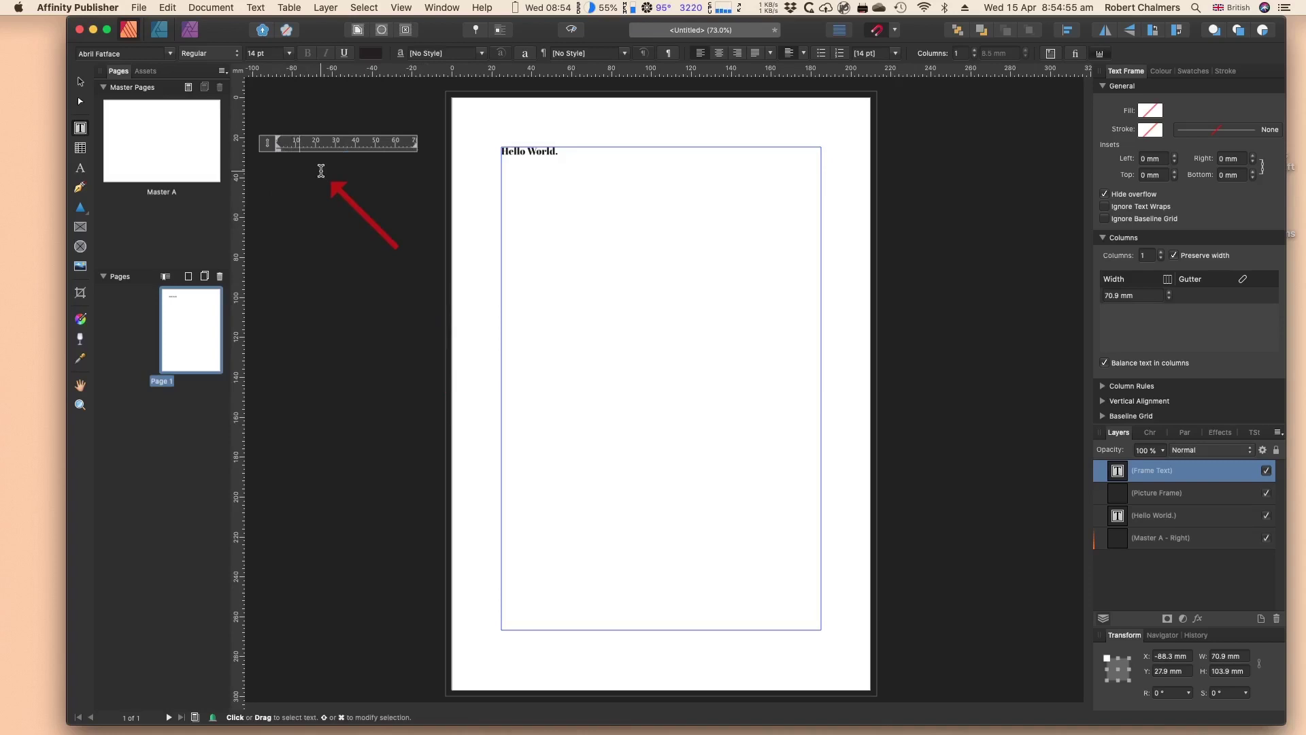
type("rld")
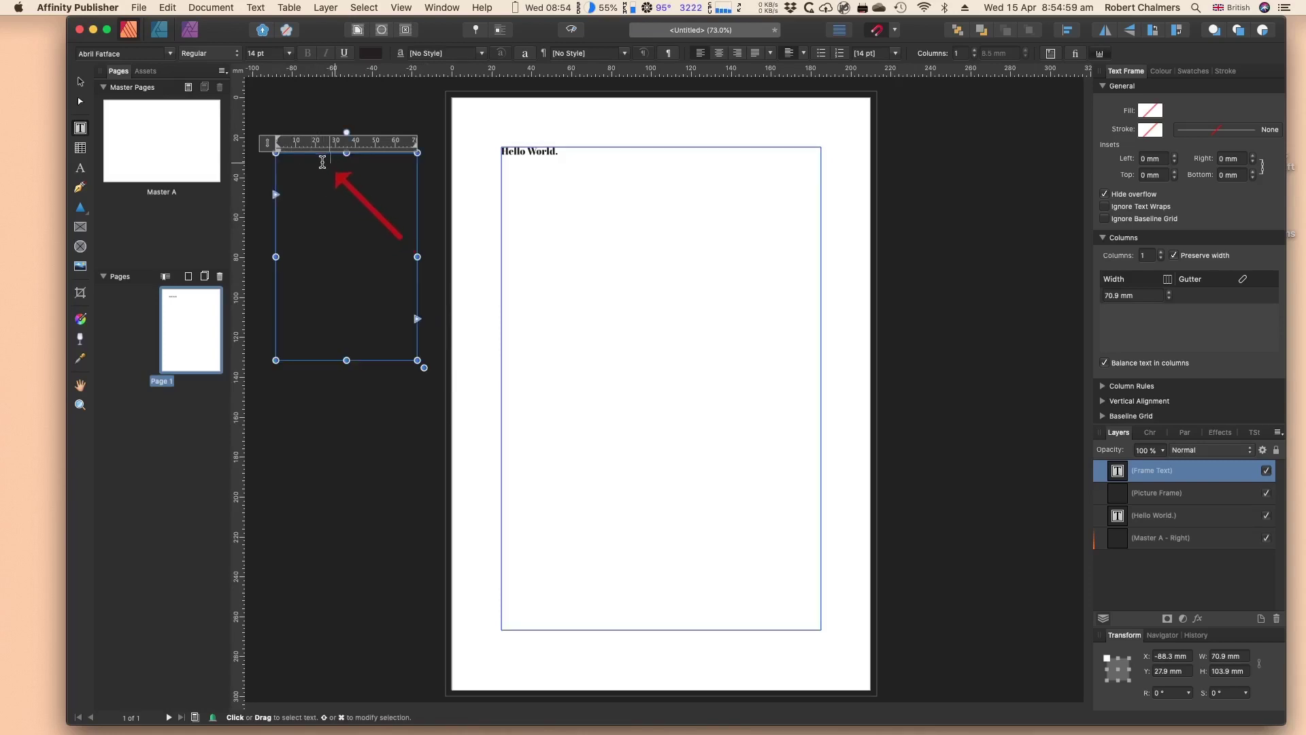
- Recolour the pasteboard frame's text with CMYK sliders, setting cyan, magenta and yellow to 100 and black to 0
left_click_drag(330, 161, 293, 160)
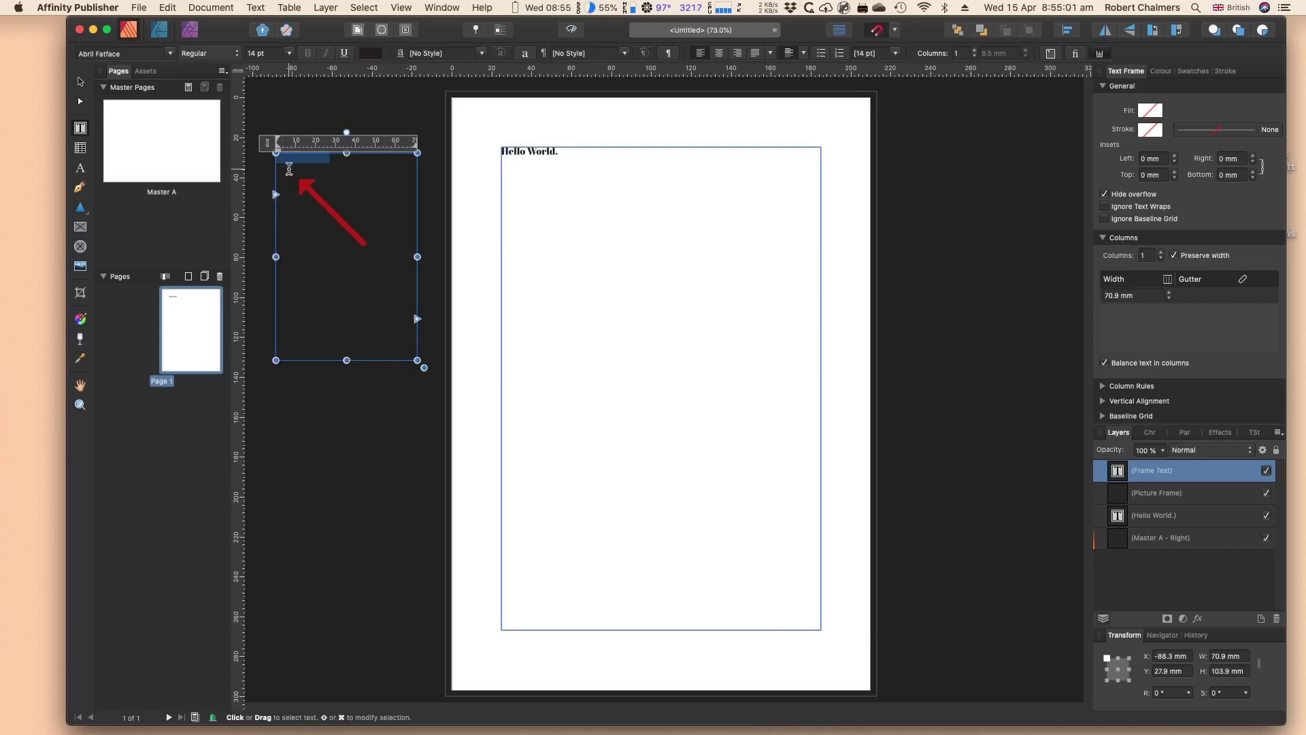
left_click(376, 54)
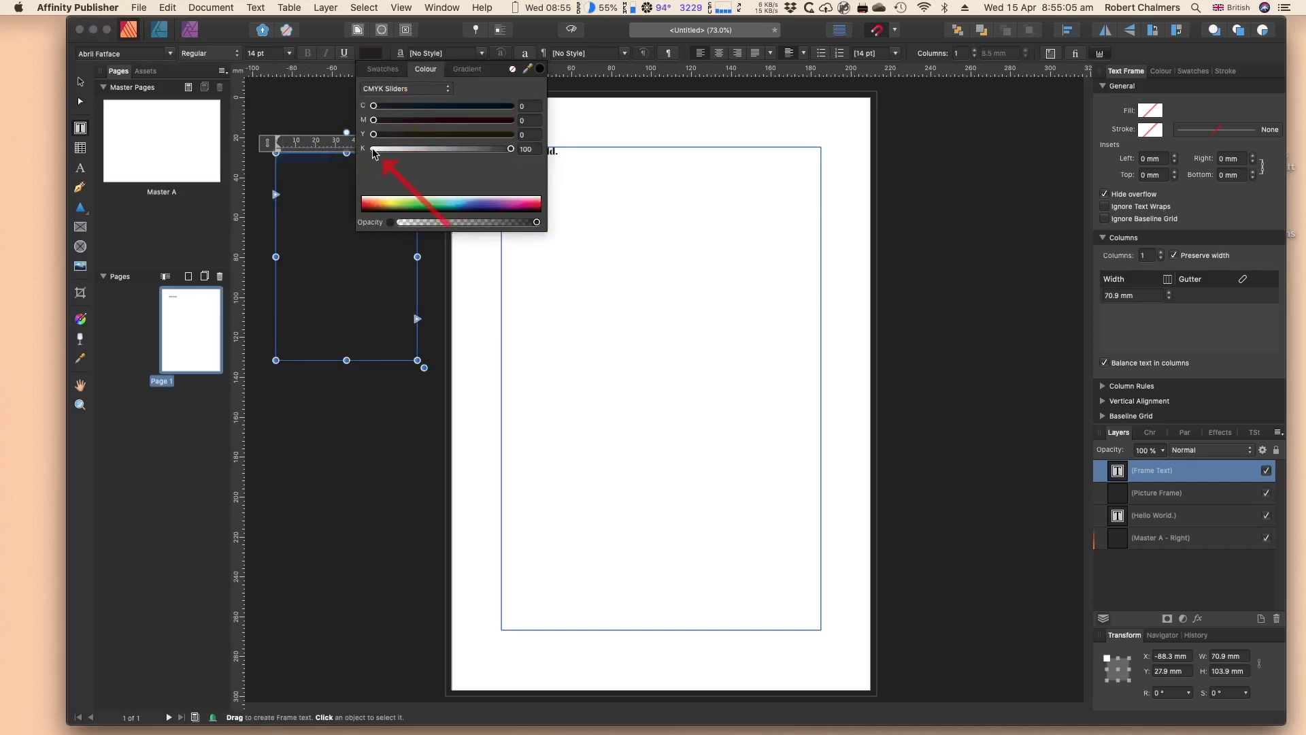
left_click(391, 202)
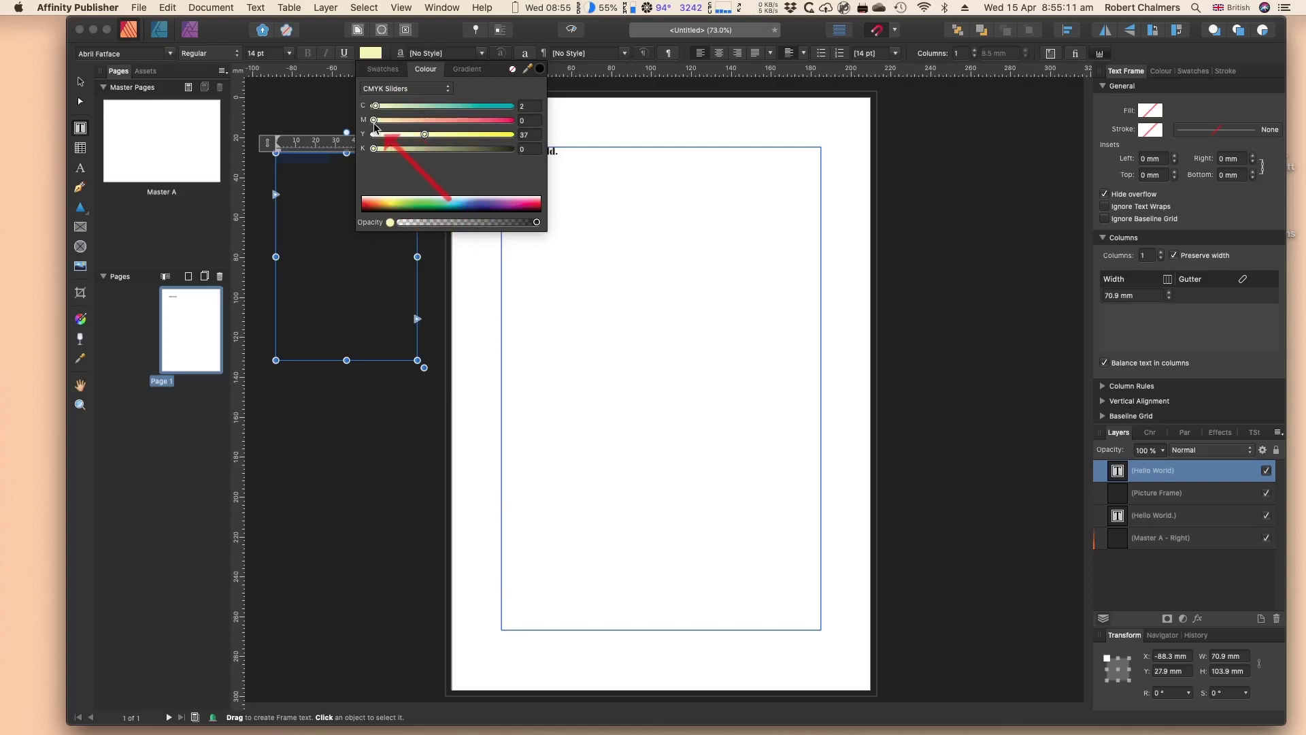
left_click_drag(374, 120, 530, 126)
left_click_drag(376, 106, 513, 106)
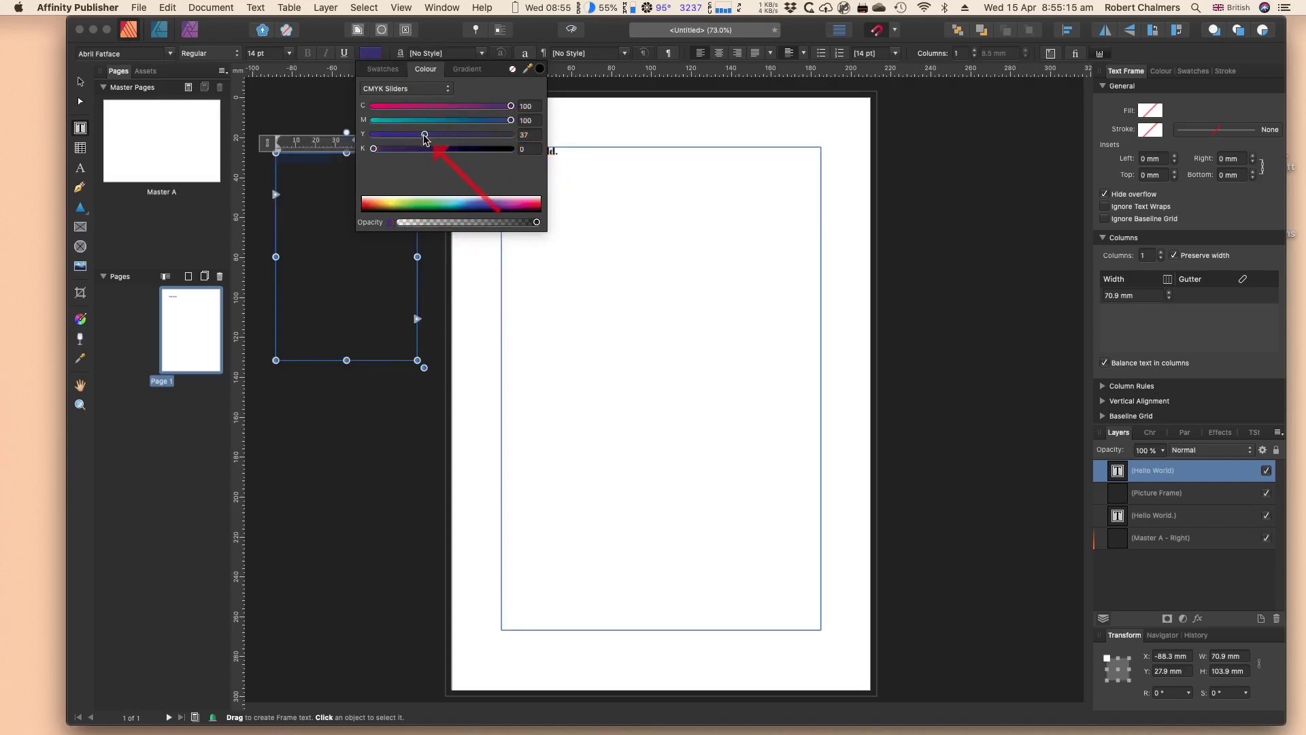
left_click_drag(422, 135, 504, 136)
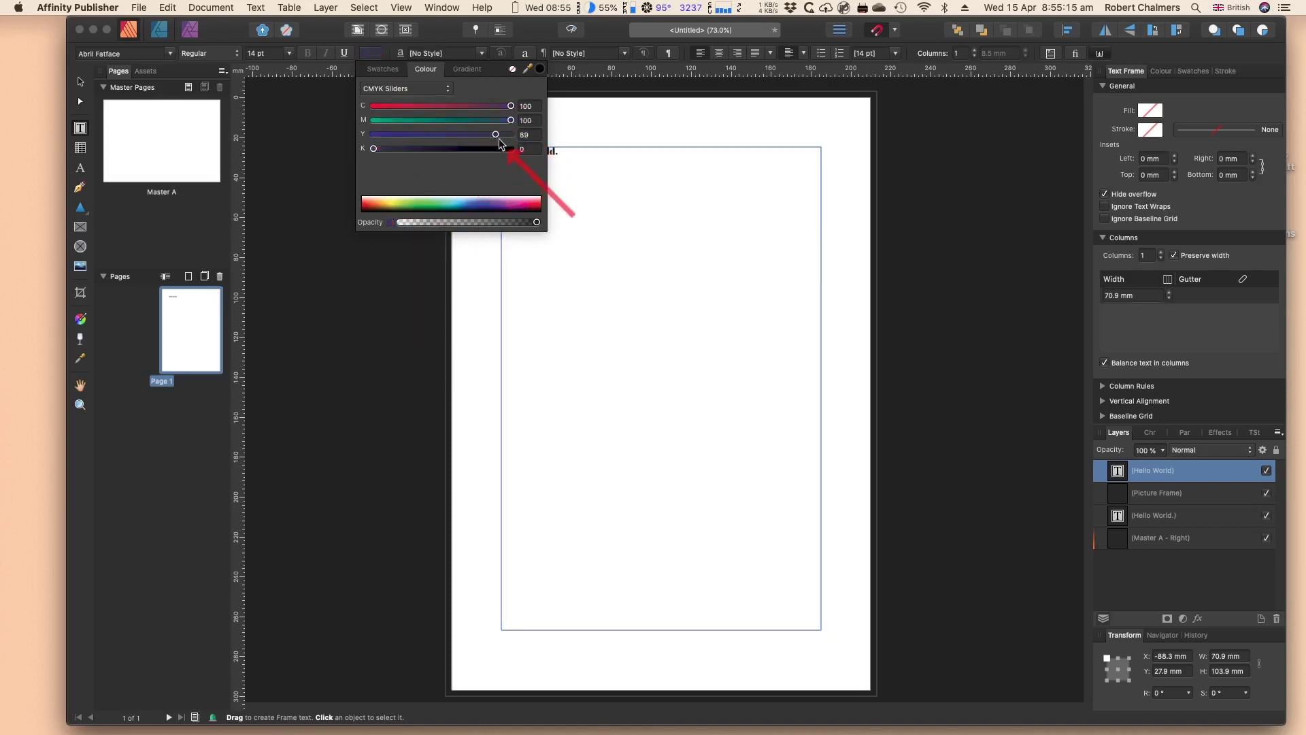
- Change the pasteboard text to near-white (H 246, S 3, L 94) using the HSL Colour Wheel
left_click(427, 91)
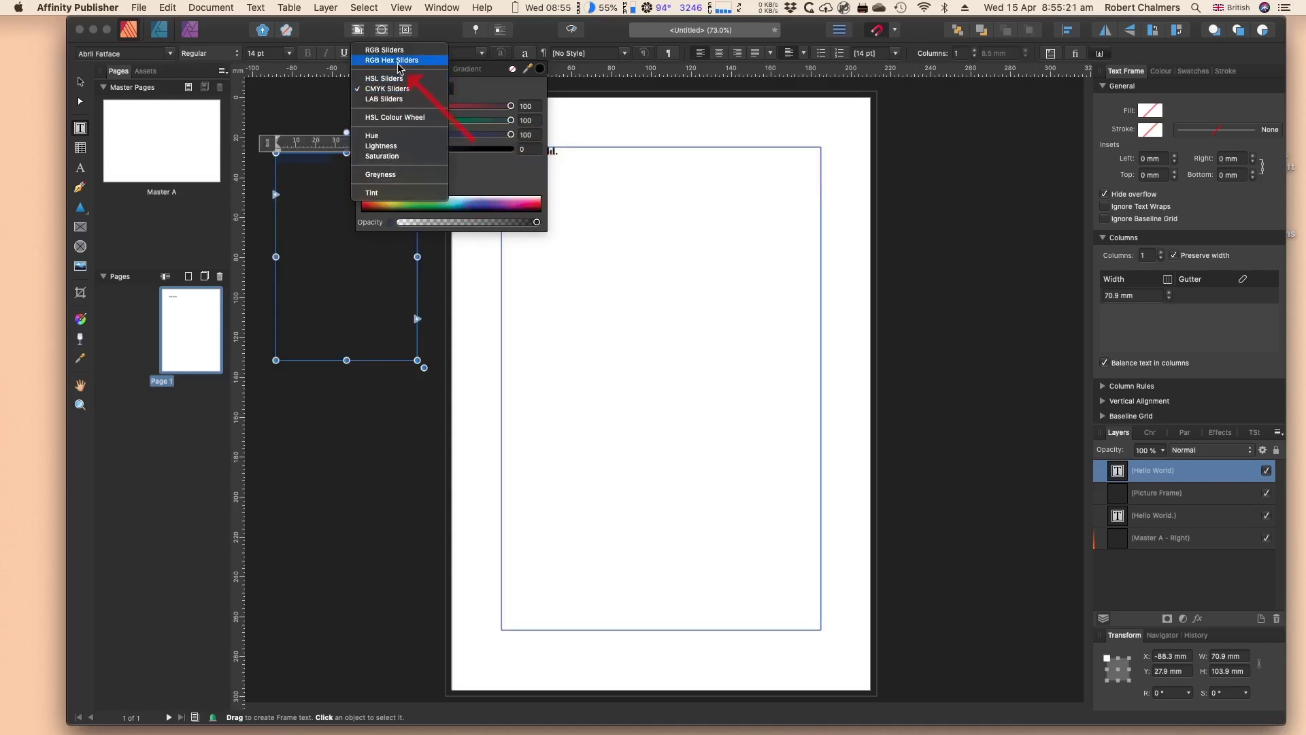
left_click(395, 118)
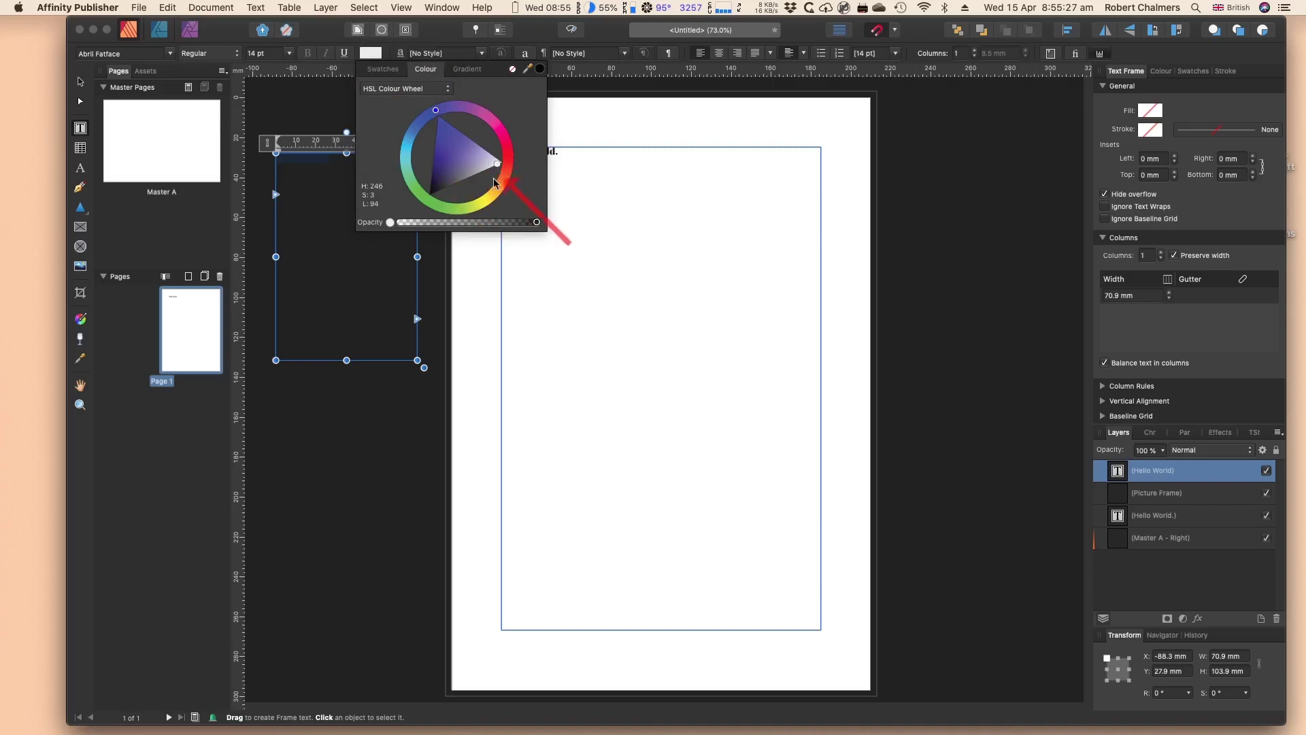
left_click(358, 176)
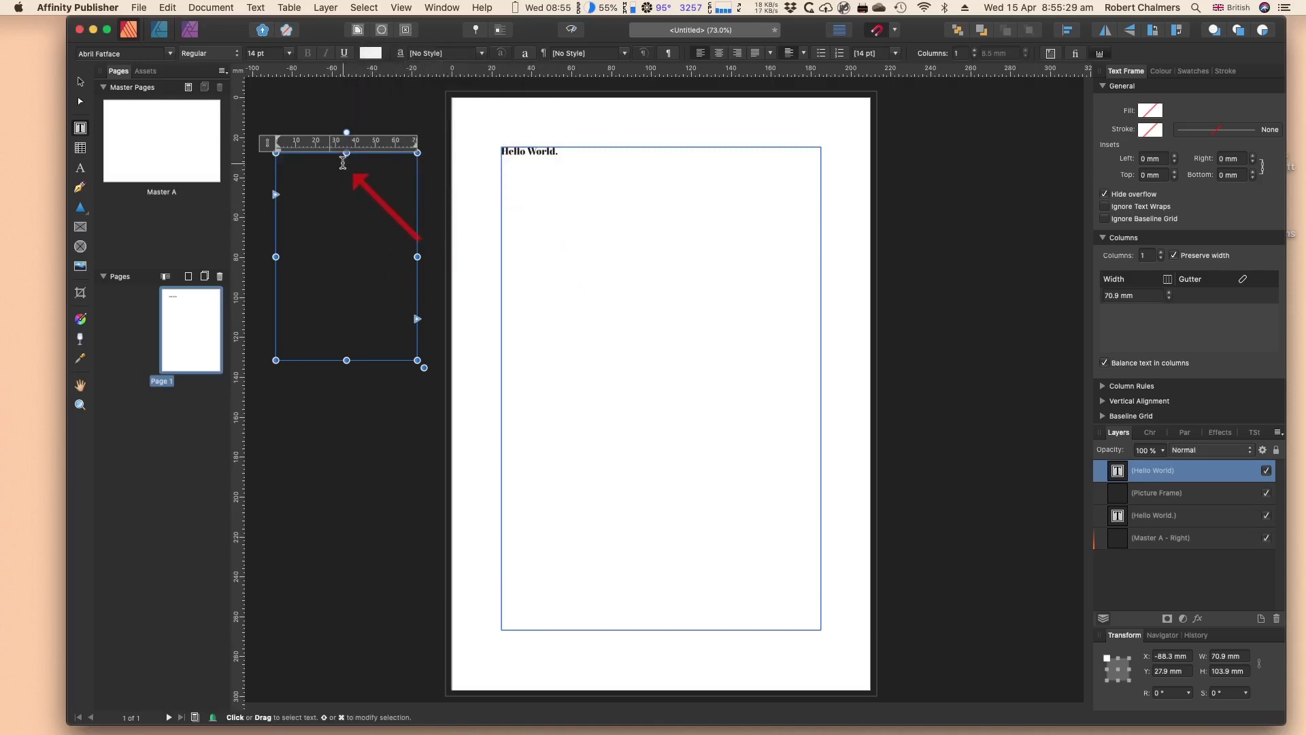
left_click_drag(338, 160, 270, 151)
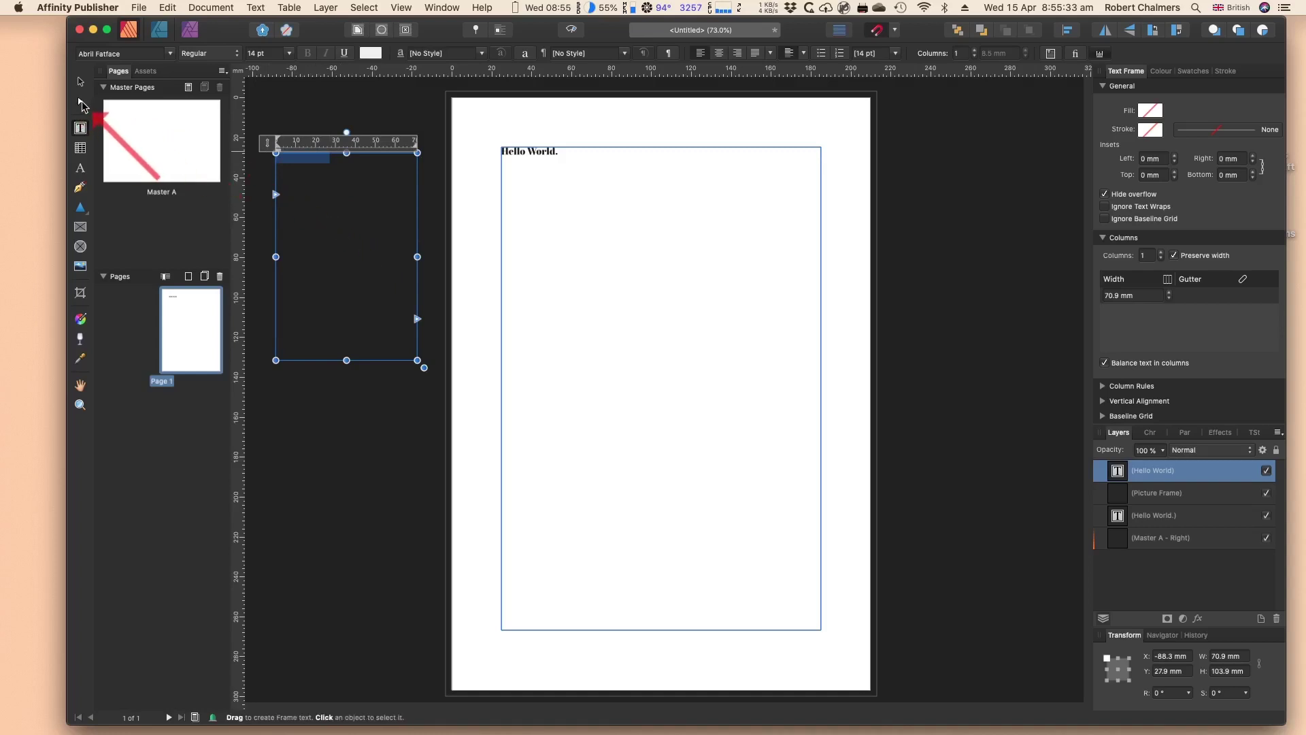
- Move the small text frame from the pasteboard onto the middle of the page and delete it
left_click(81, 83)
left_click_drag(291, 235, 566, 356)
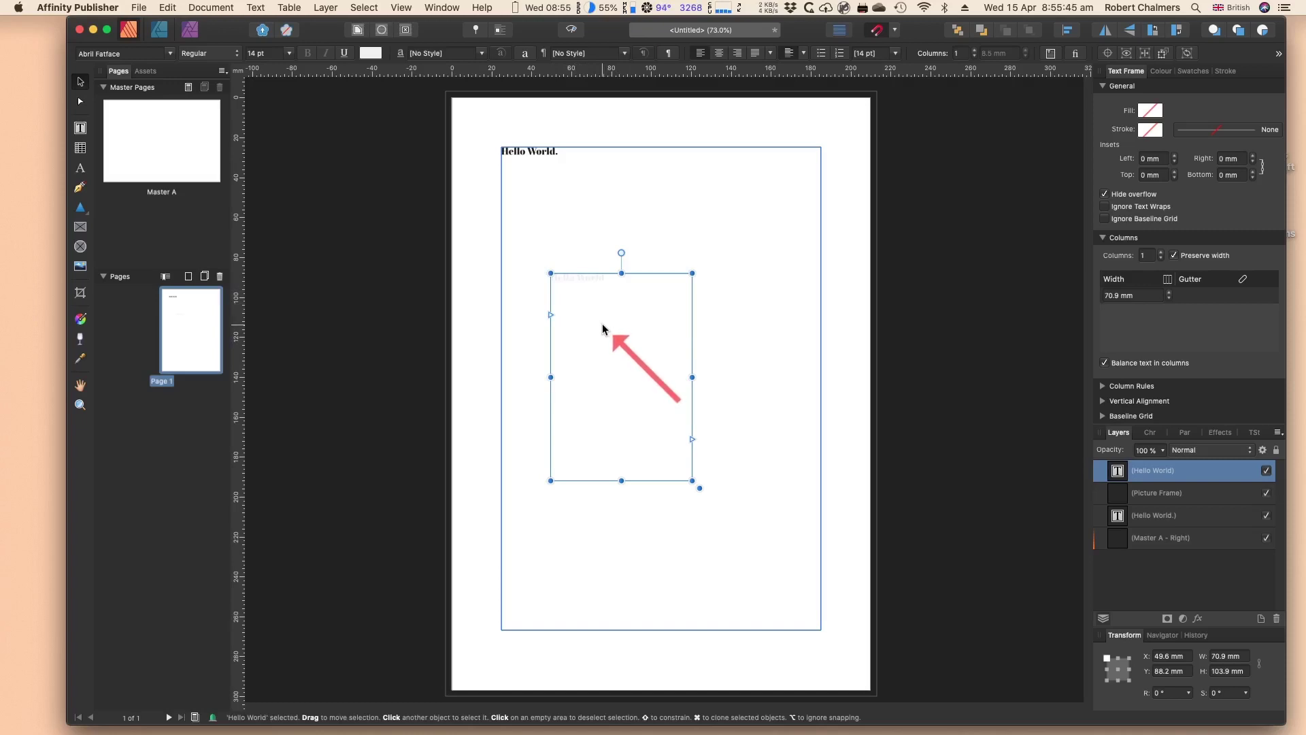
key("Delete")
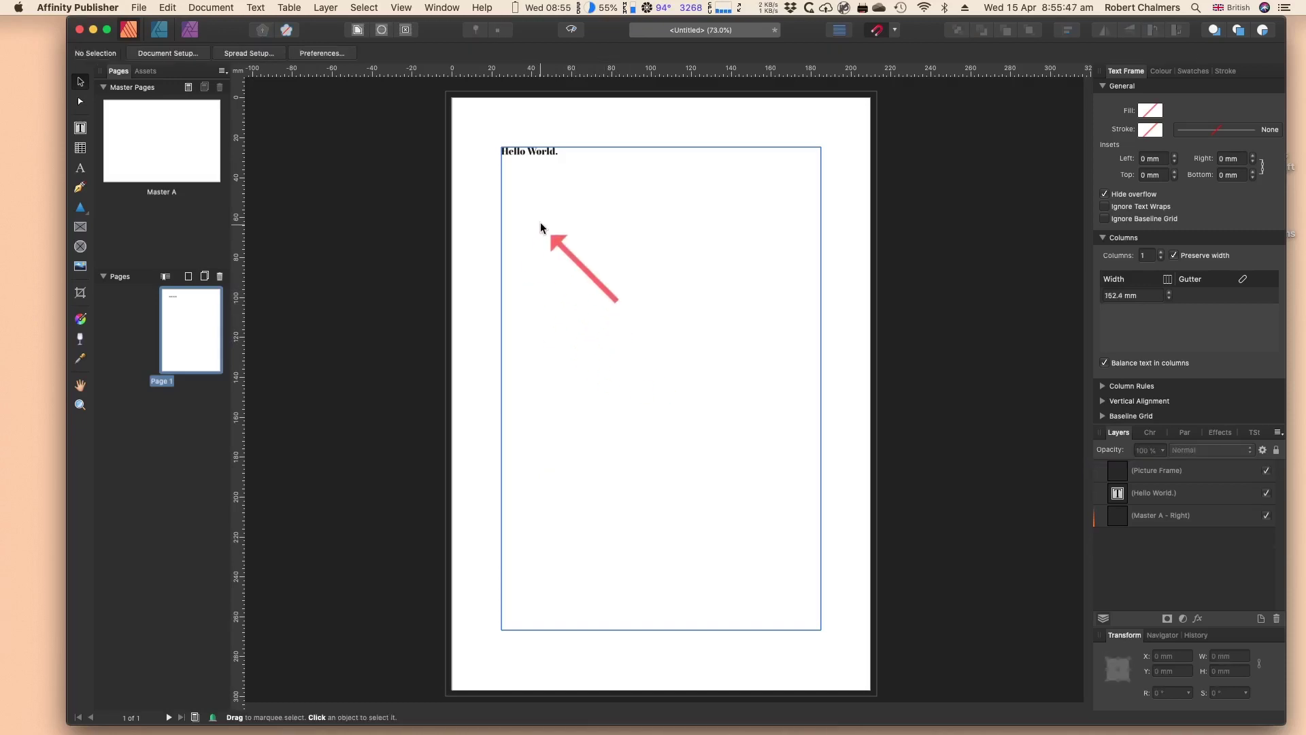
- Place the text cursor after "Hello World." in the full-page text frame with the Frame Text tool
left_click(80, 127)
left_click(604, 151)
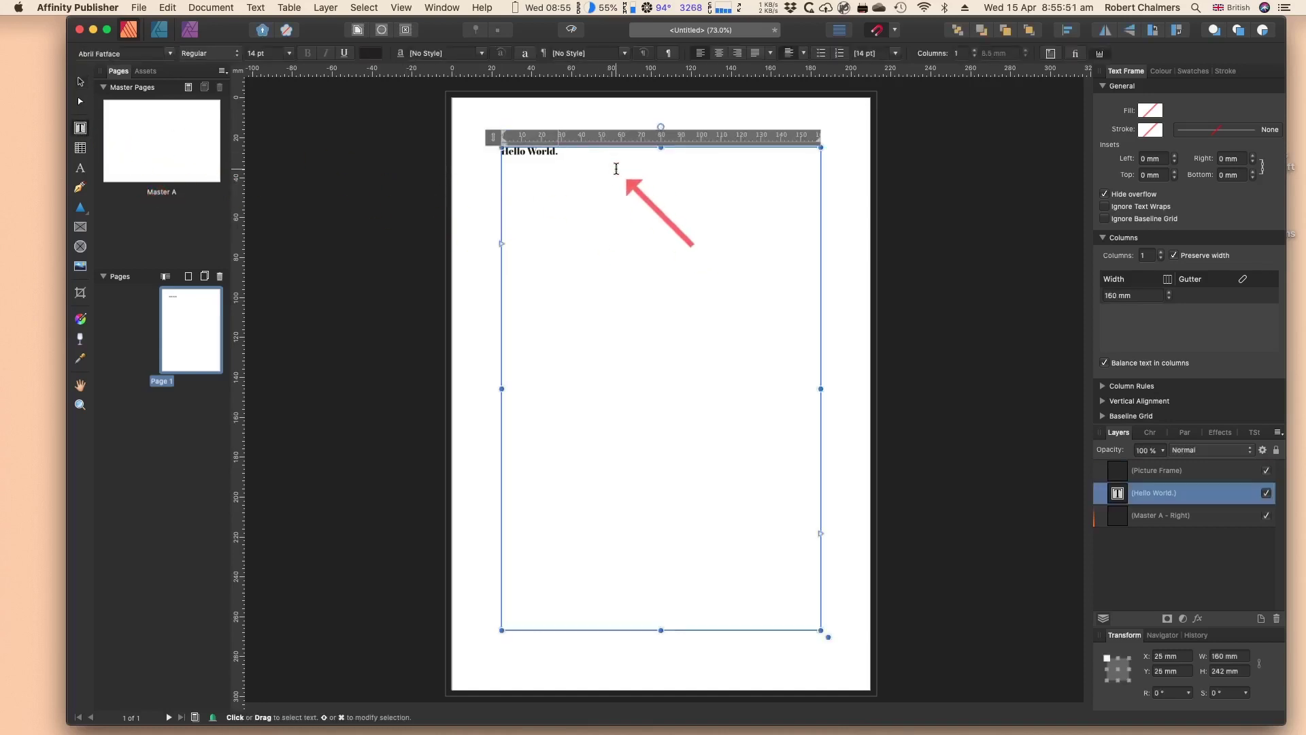